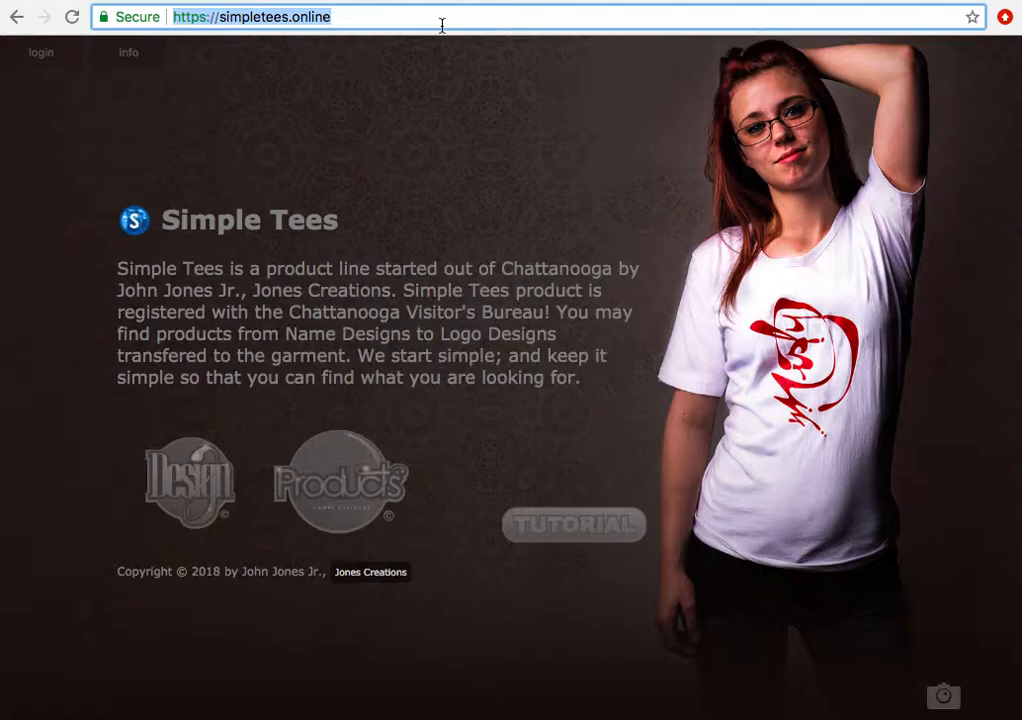
# - Load simpletees.online from the address bar to reach the Simple Tees home page
pyautogui.press('Return')
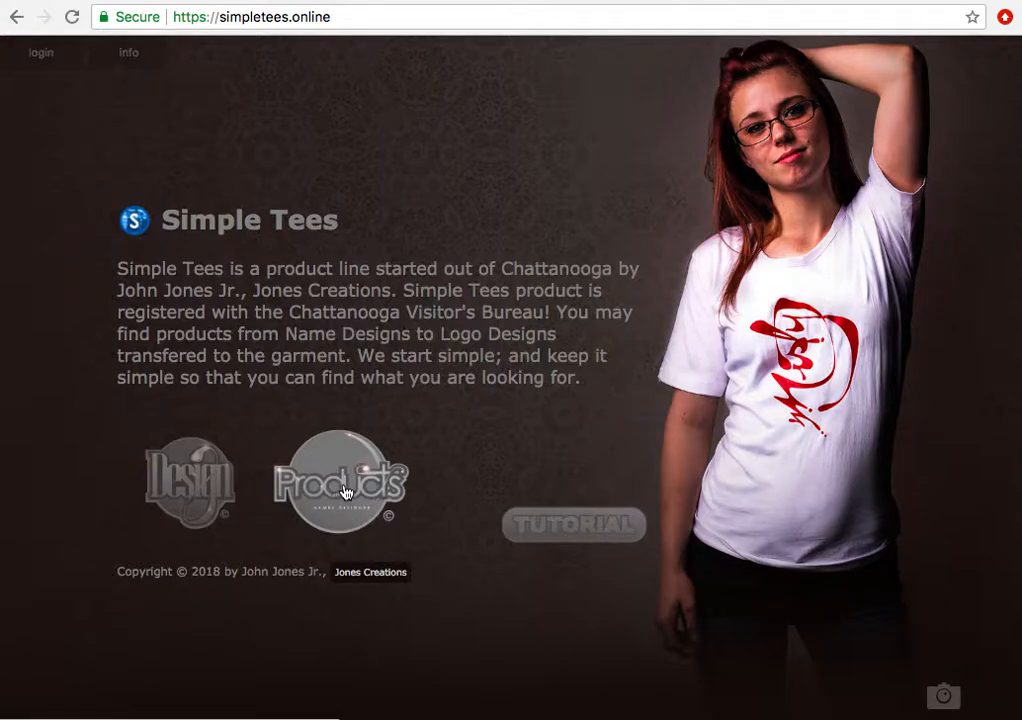
# - Open the Names Designer B&W Edition product page and scroll to its Email / Agree to Terms form
pyautogui.click(344, 490)
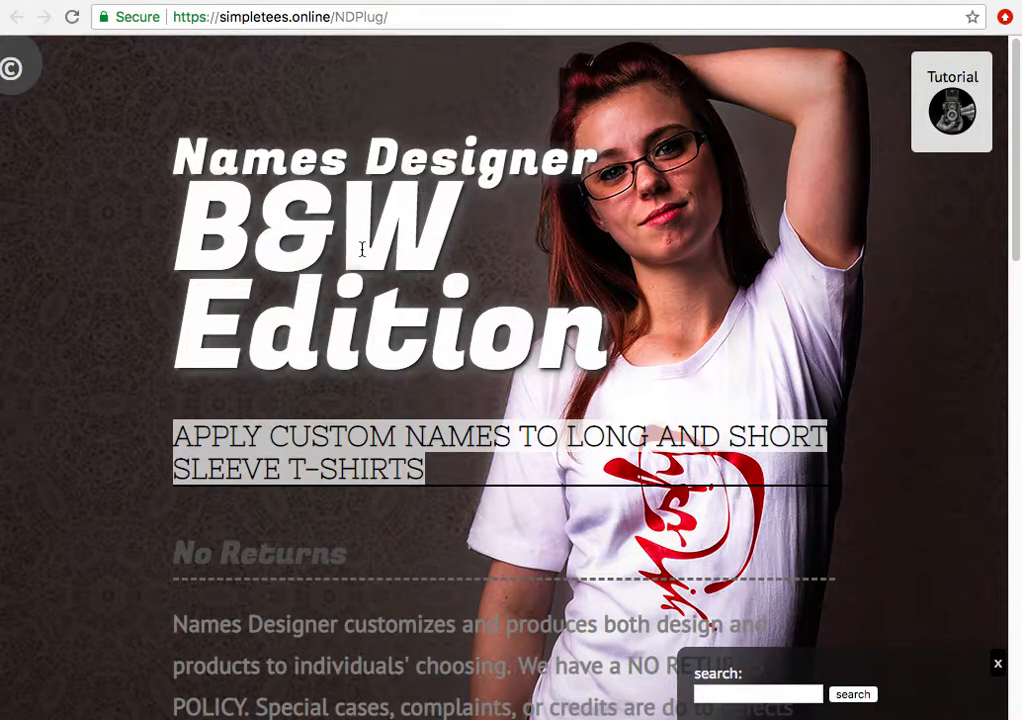
pyautogui.scroll(-2, 380, 340)
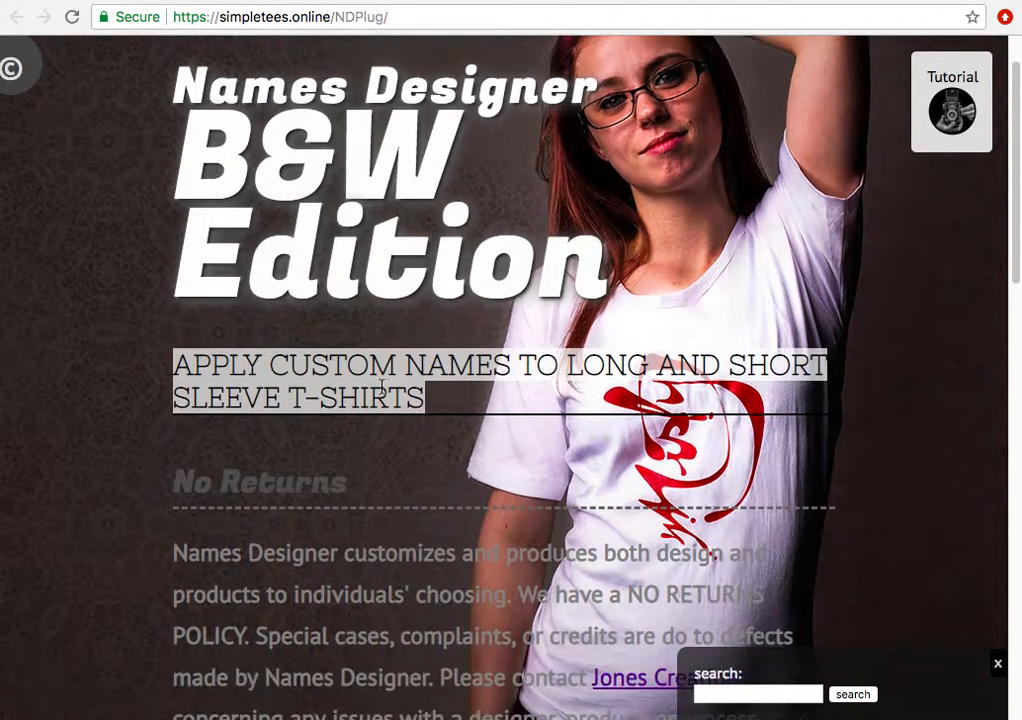
pyautogui.scroll(-5, 381, 390)
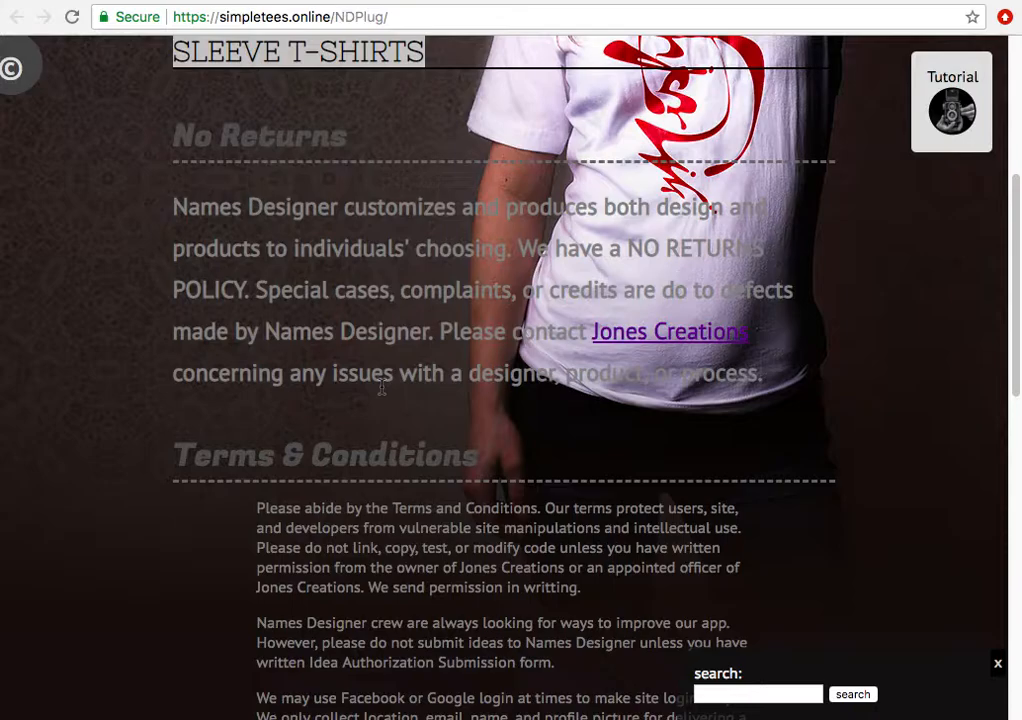
pyautogui.scroll(-10, 381, 390)
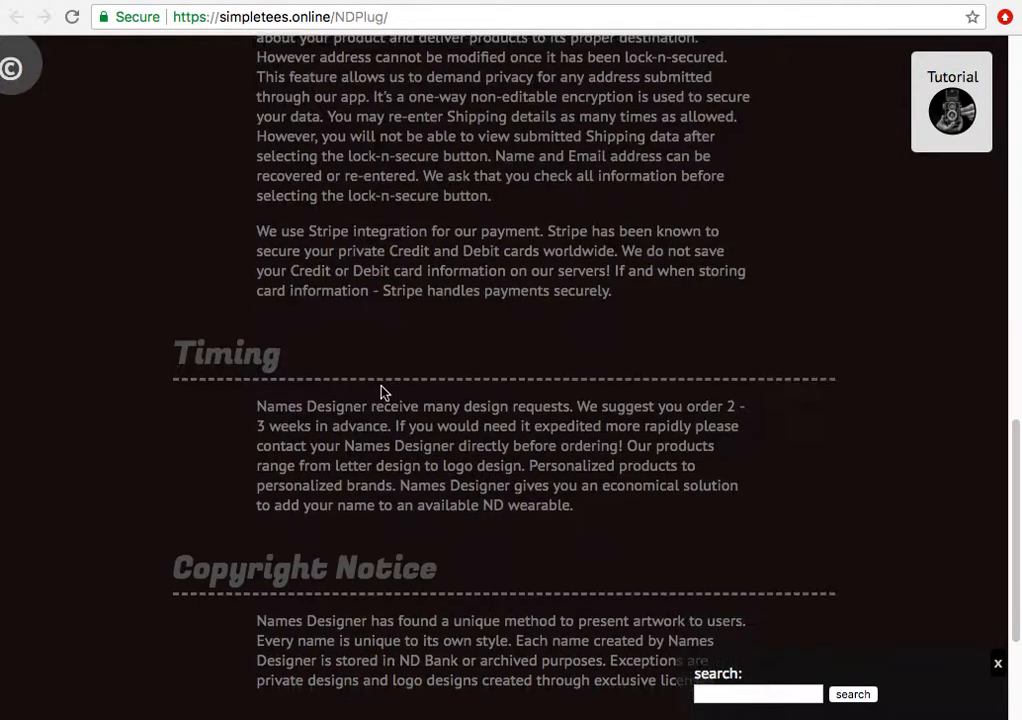
pyautogui.scroll(-3, 381, 392)
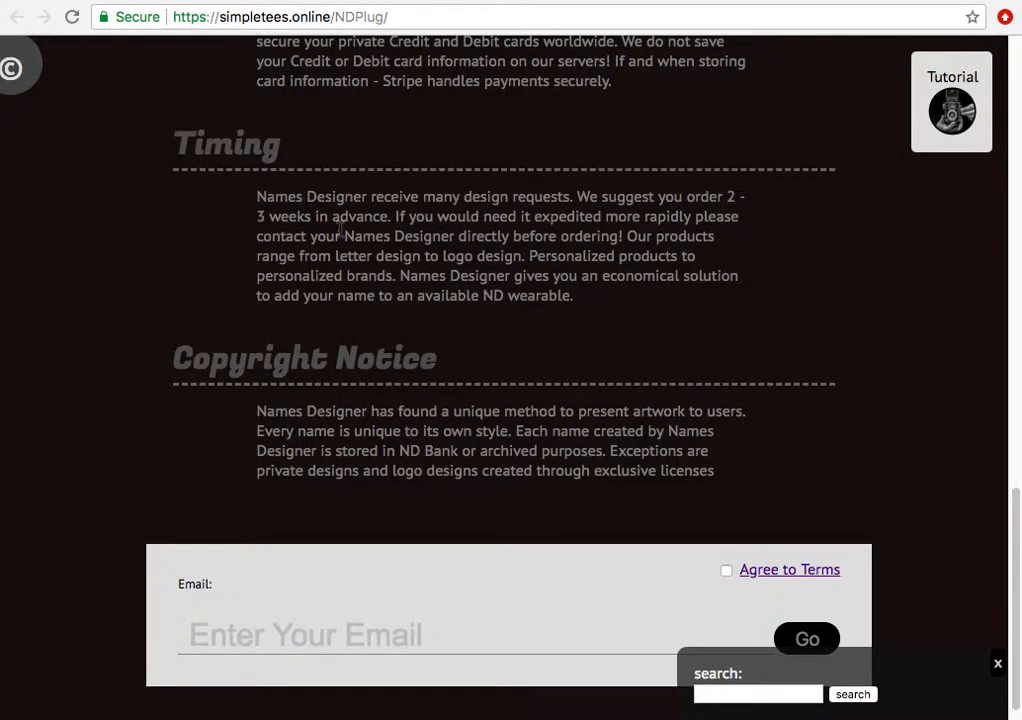
pyautogui.scroll(-1, 657, 373)
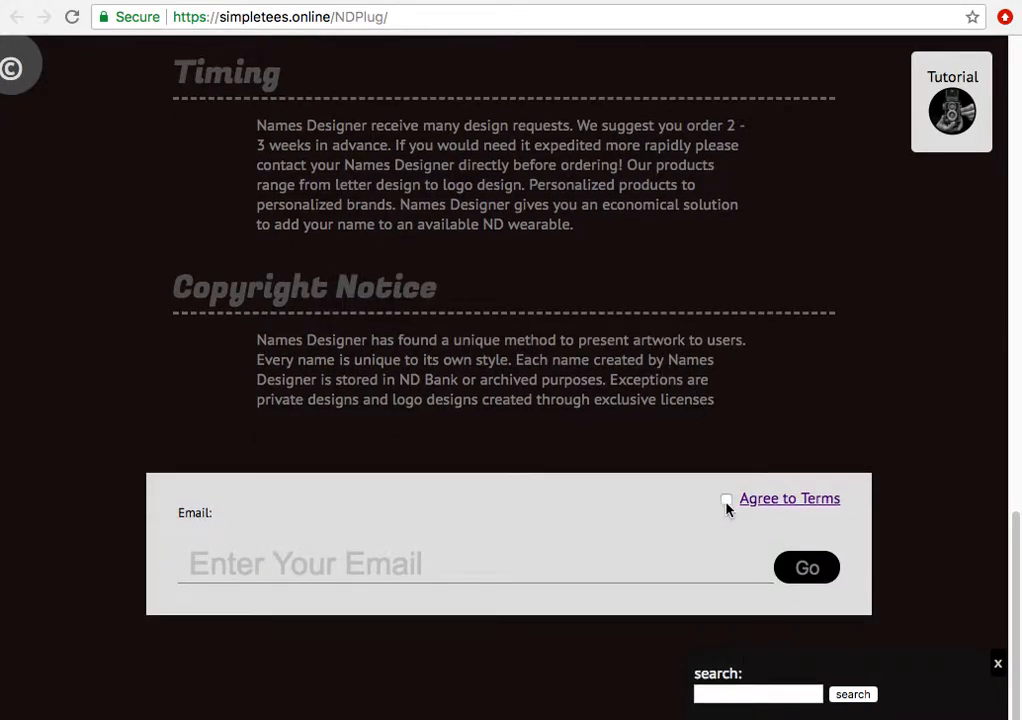
pyautogui.click(778, 507)
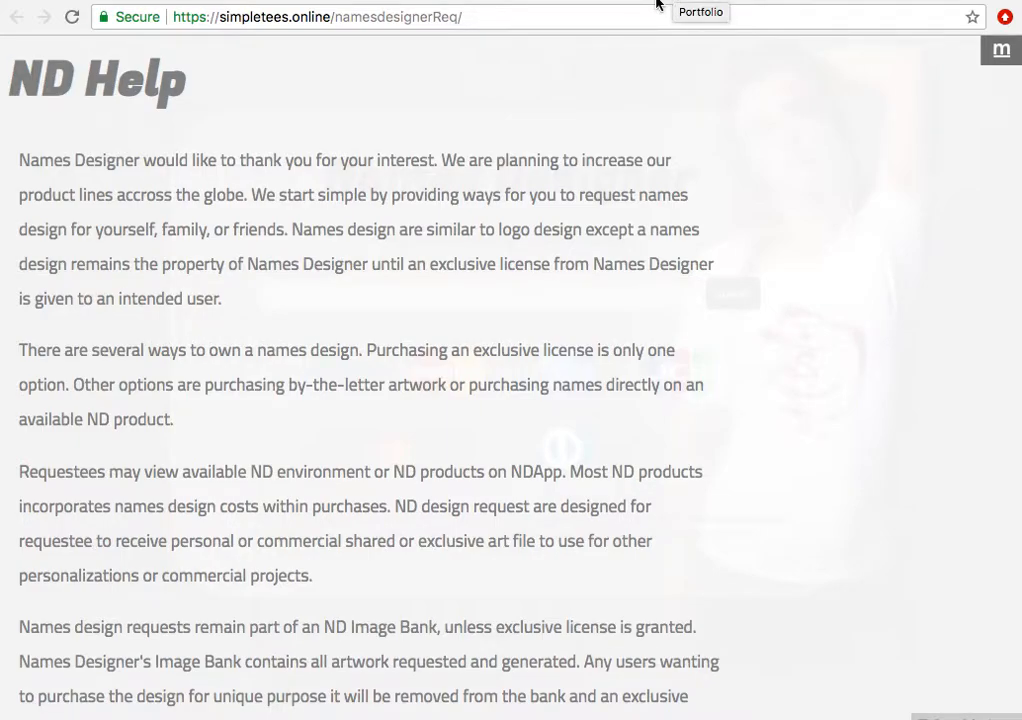
pyautogui.click(676, 3)
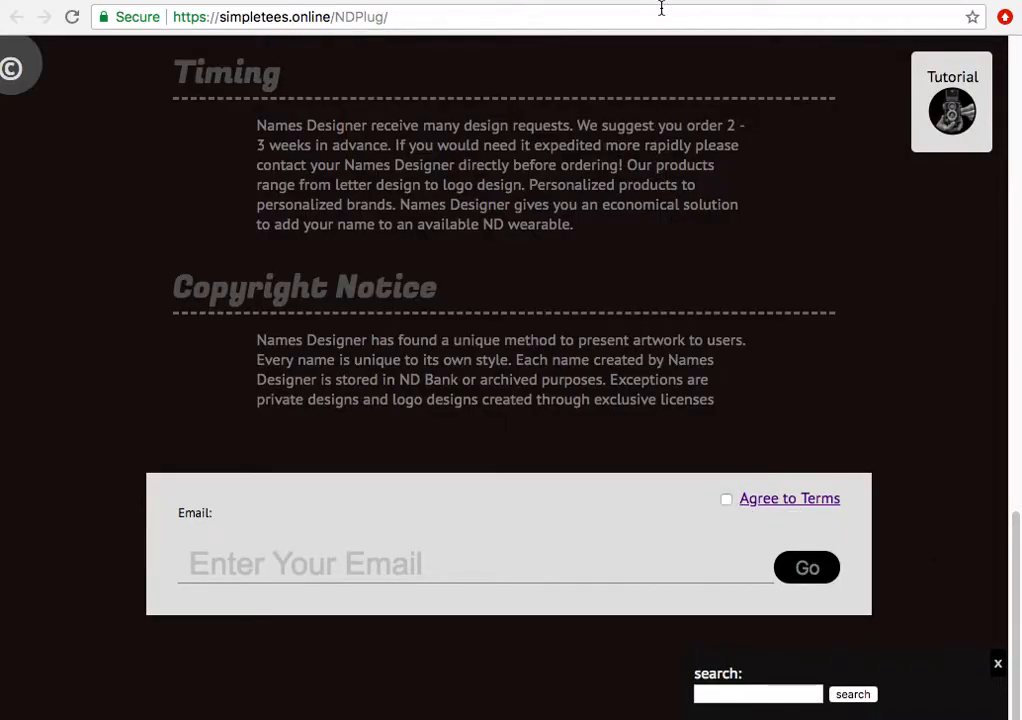
# - Tick Agree to Terms, fill in the saved e-mail address, and submit the sign-up with Go
pyautogui.click(726, 501)
pyautogui.click(814, 572)
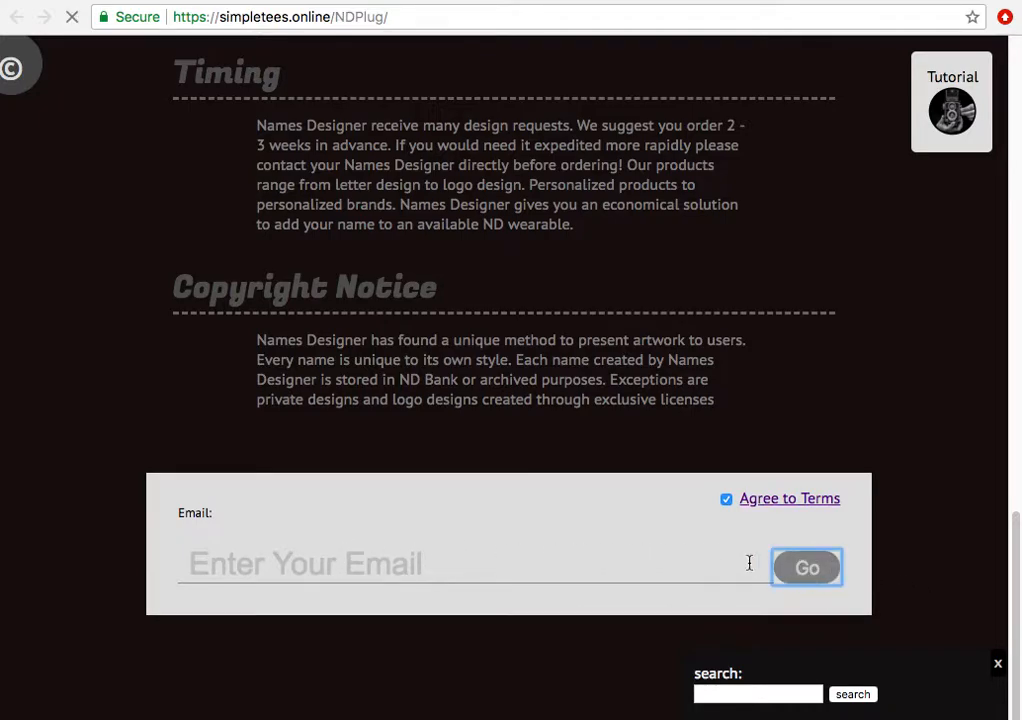
pyautogui.scroll(-10, 390, 495)
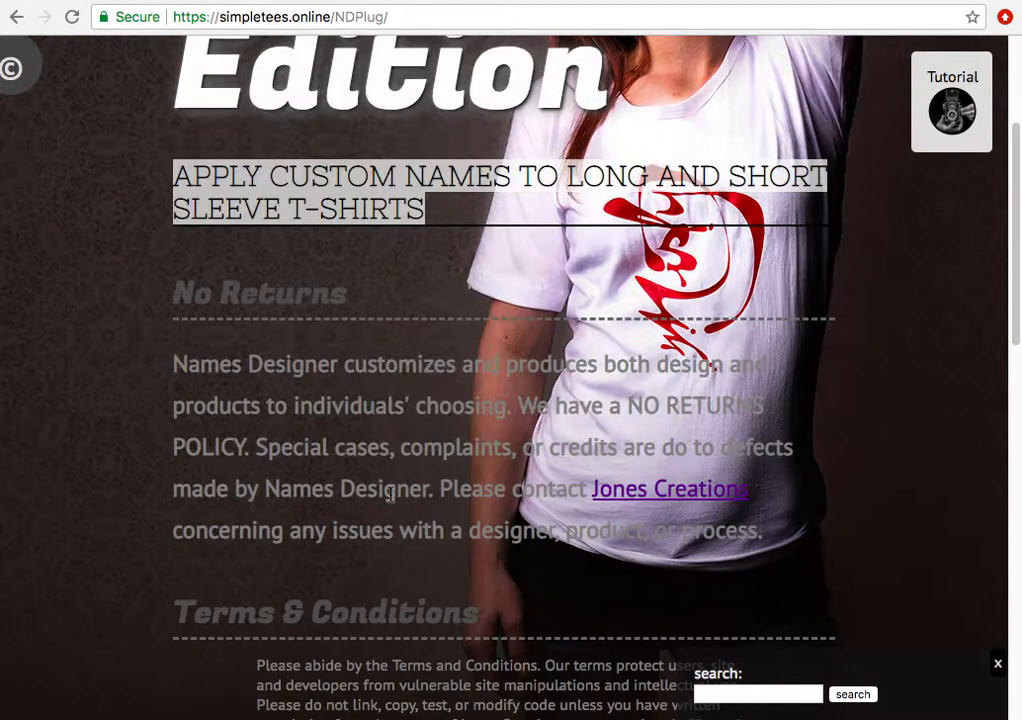
pyautogui.scroll(-15, 390, 495)
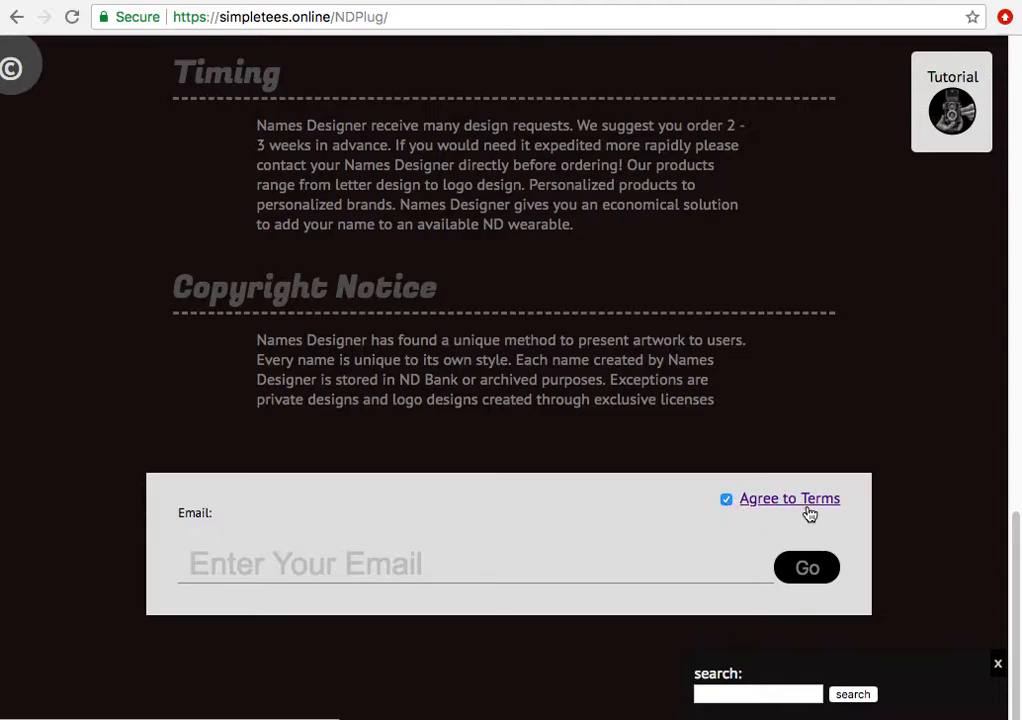
pyautogui.click(401, 565)
pyautogui.click(358, 598)
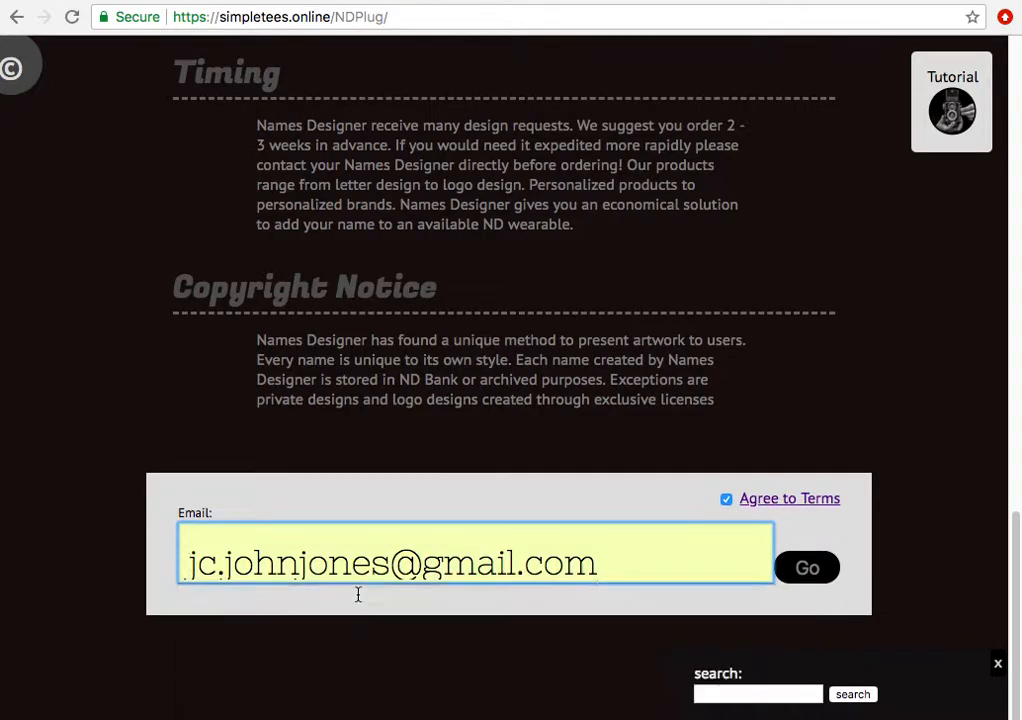
pyautogui.click(798, 577)
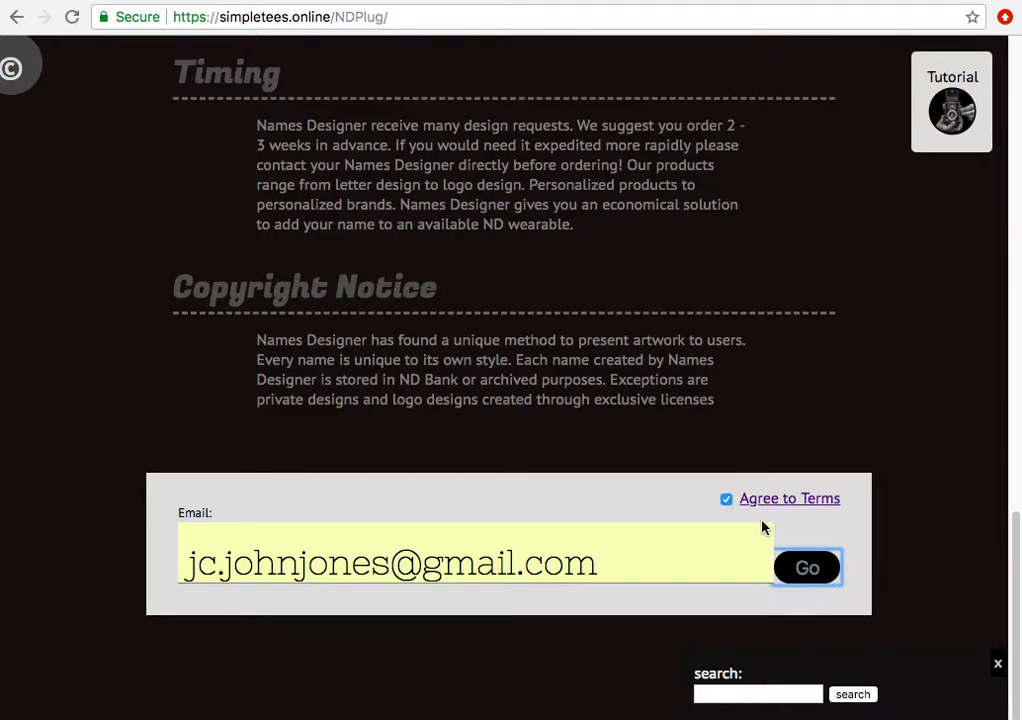
# - Continue into the designer page and raise the + NAMES count to 2
pyautogui.click(820, 570)
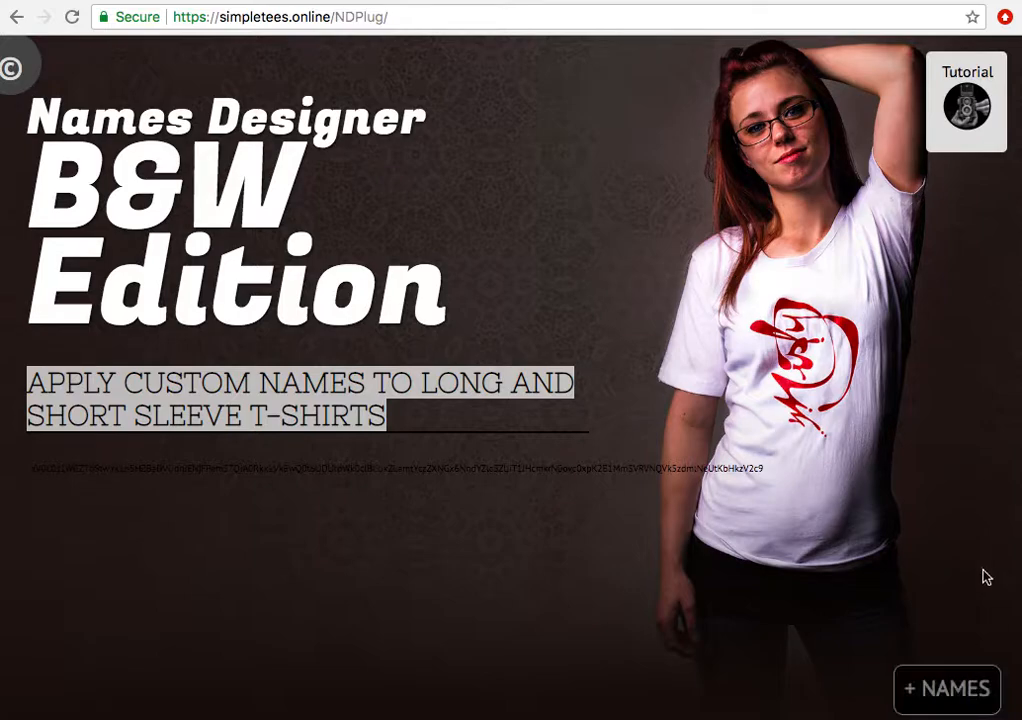
pyautogui.moveTo(912, 688); pyautogui.dragTo(950, 687)
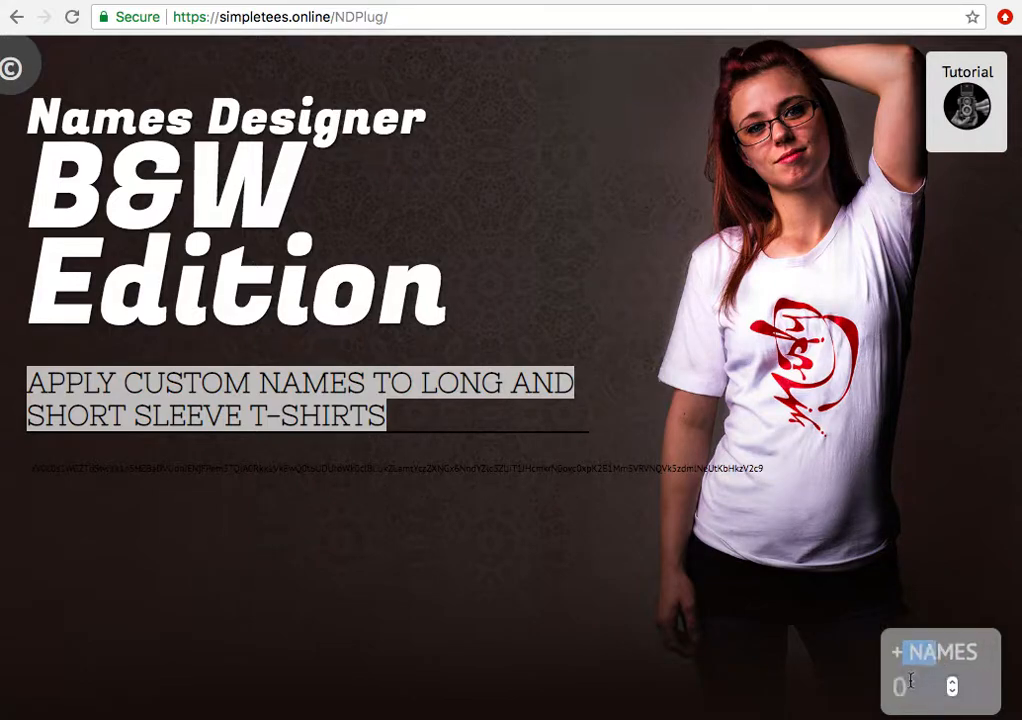
pyautogui.click(951, 681)
pyautogui.click(951, 681)
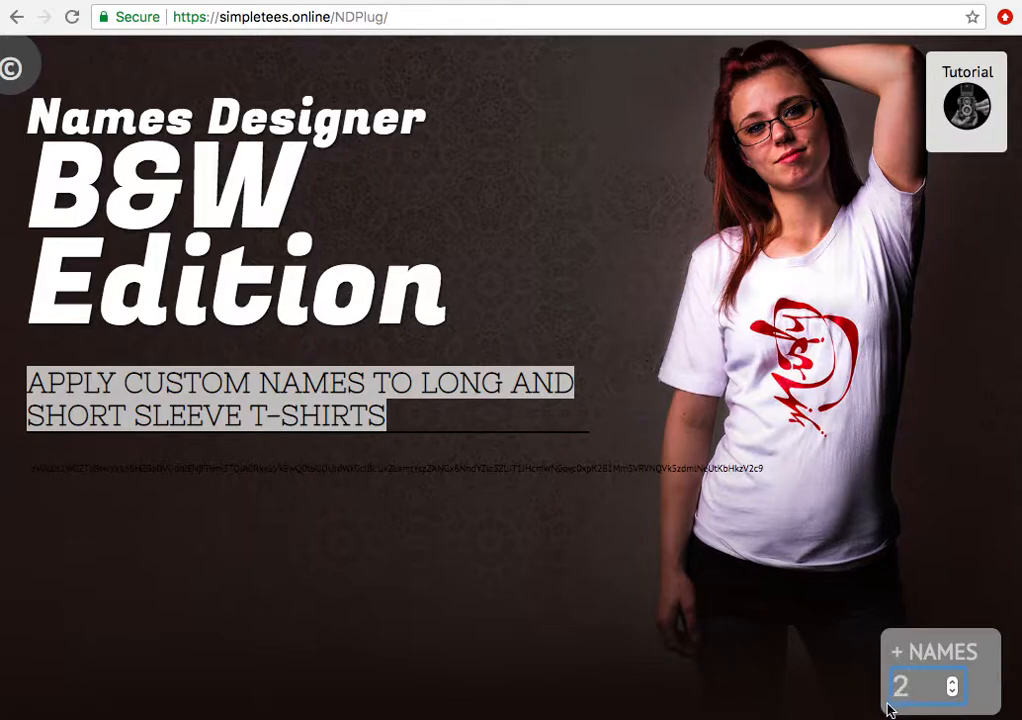
pyautogui.moveTo(881, 712)
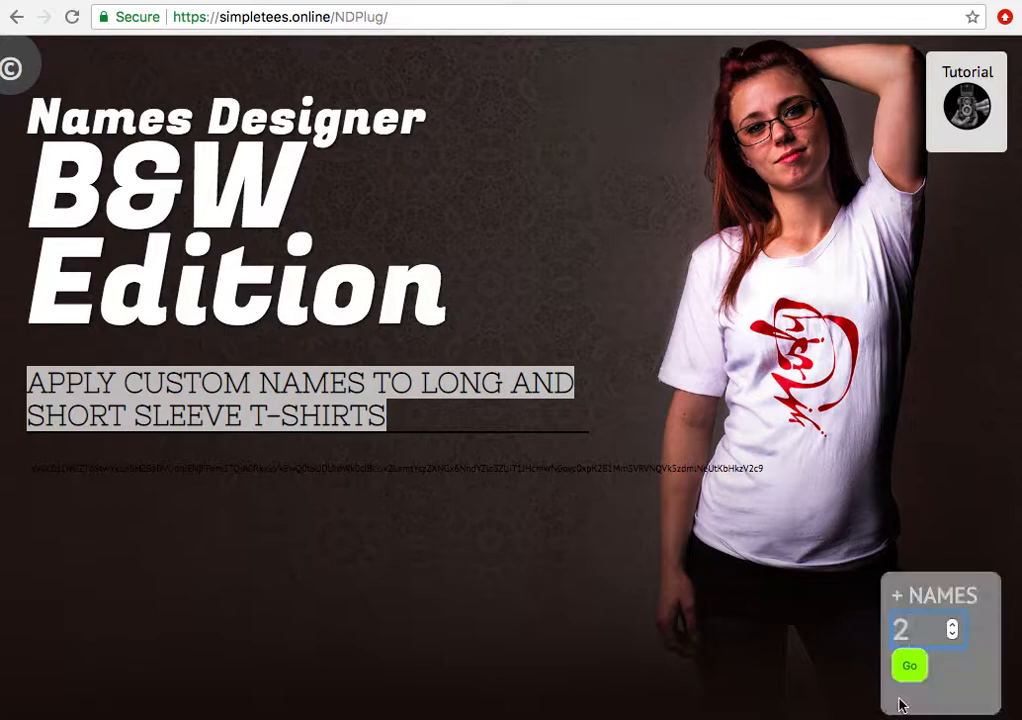
# - Create the two name cards, entering Hosea in ND-1 and Jose in ND-2
pyautogui.click(913, 670)
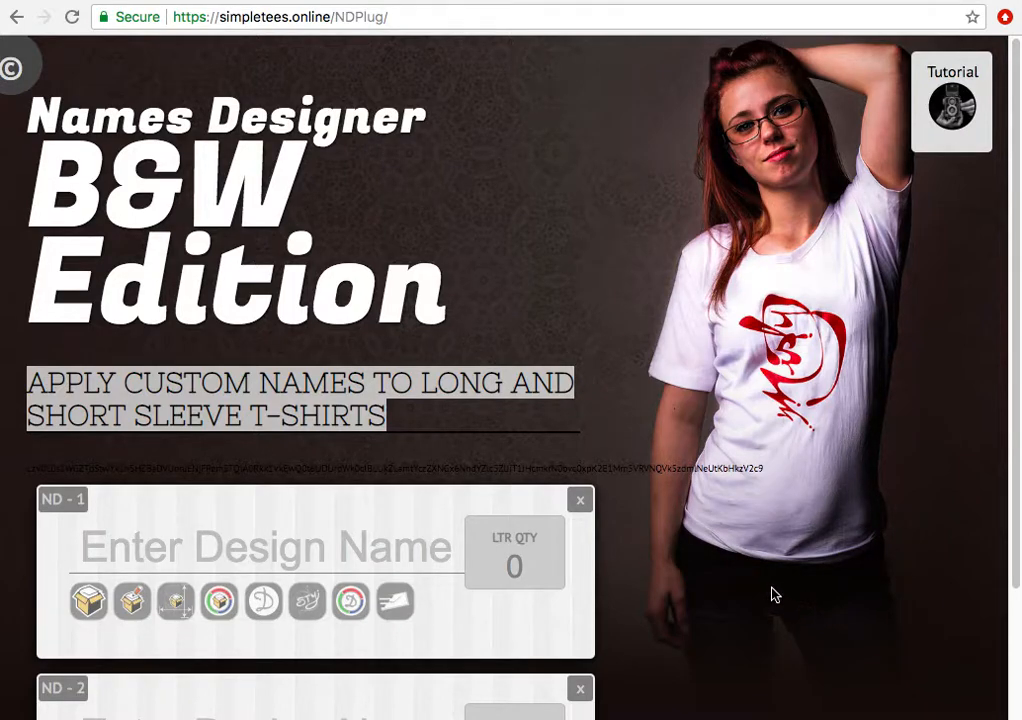
pyautogui.scroll(-3, 776, 595)
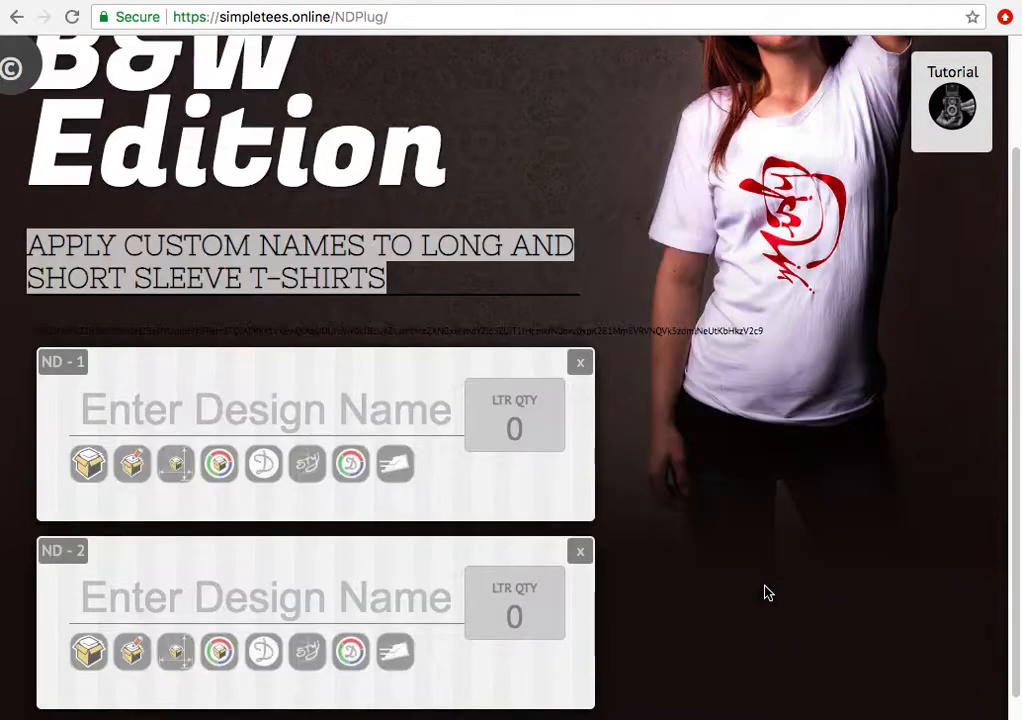
pyautogui.click(259, 414)
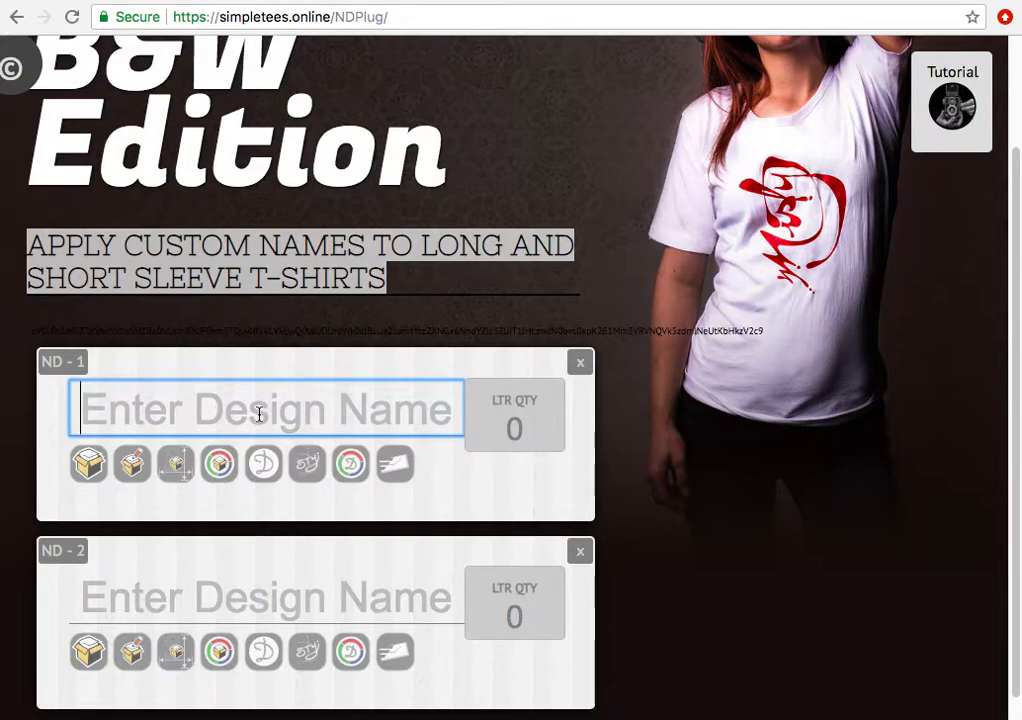
pyautogui.write('Hosea')
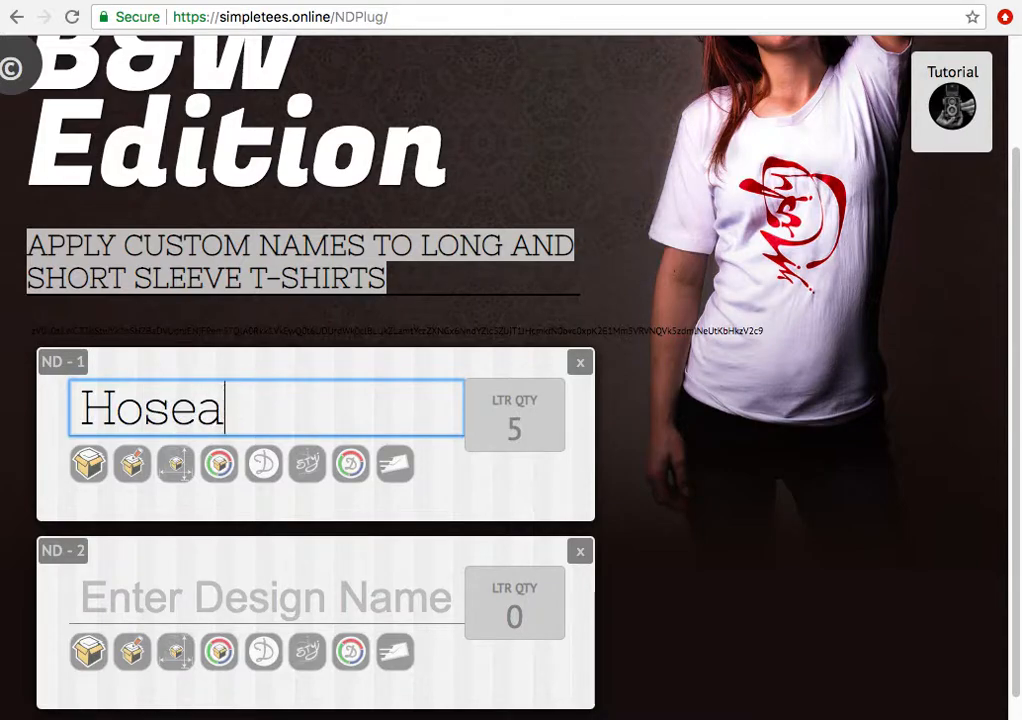
pyautogui.click(230, 597)
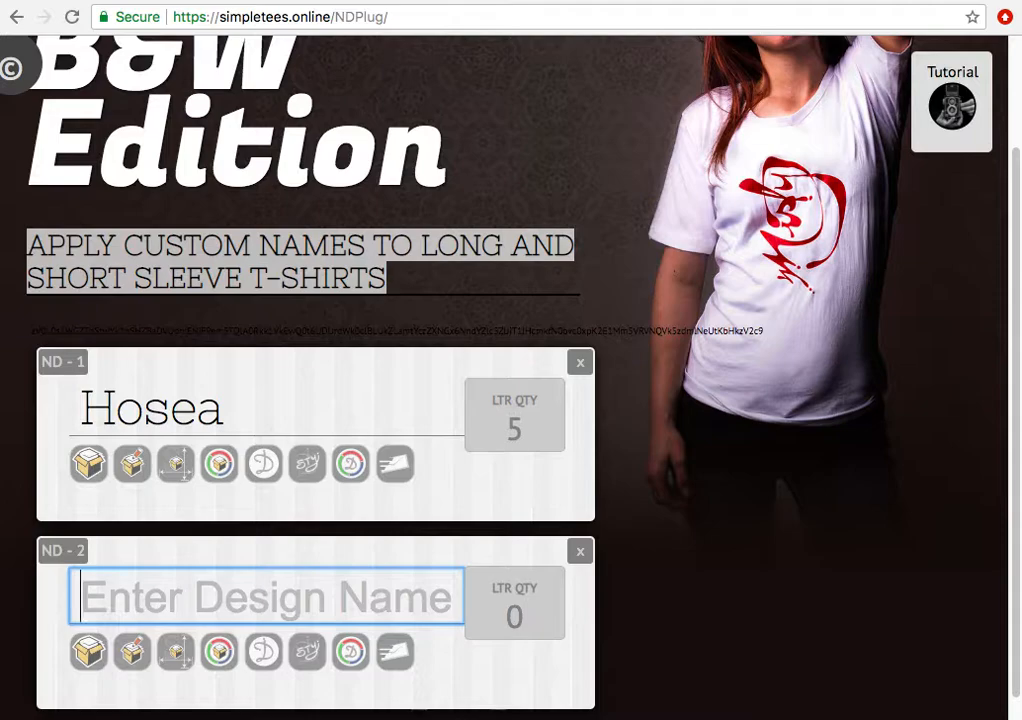
pyautogui.write('Jose')
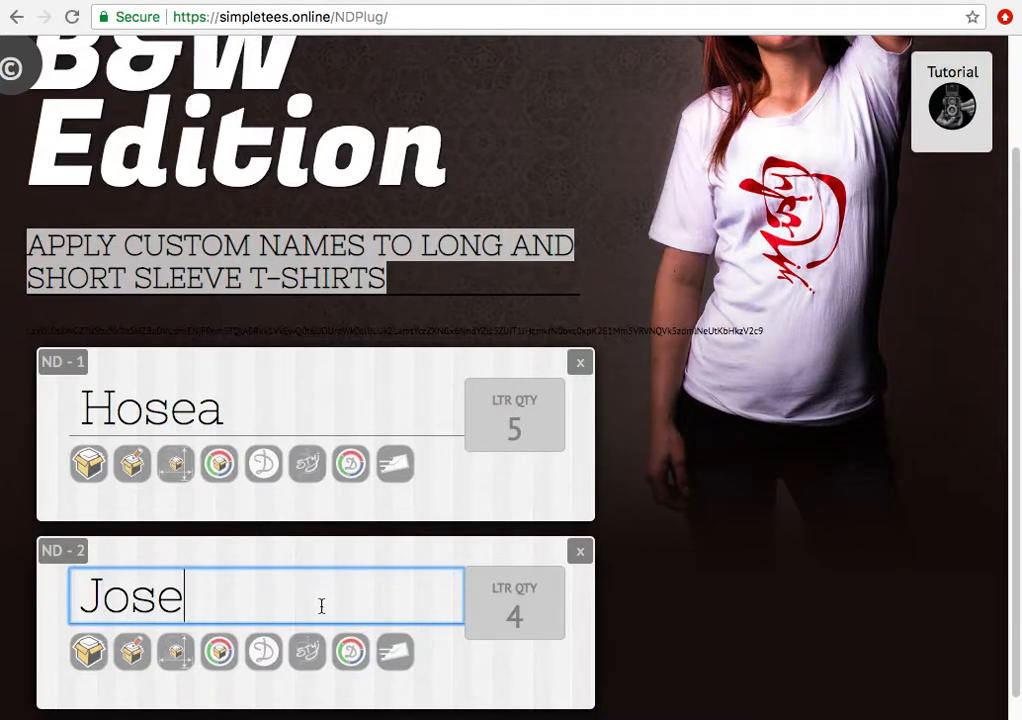
pyautogui.click(516, 426)
pyautogui.click(532, 621)
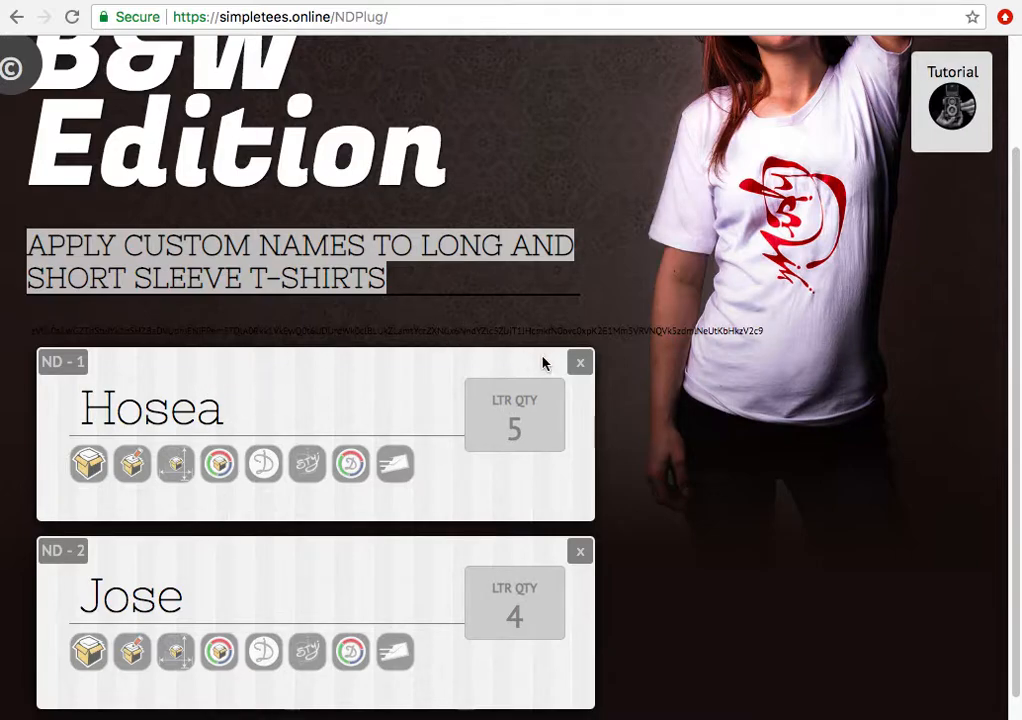
pyautogui.scroll(-1, 628, 361)
pyautogui.scroll(4, 639, 367)
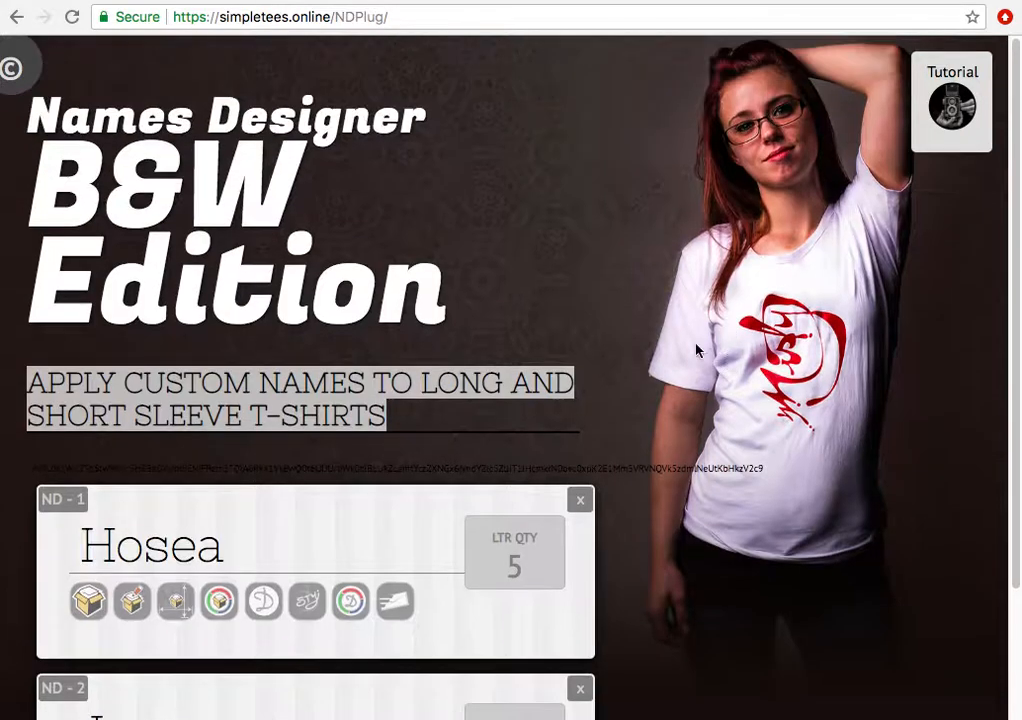
pyautogui.scroll(-3, 701, 347)
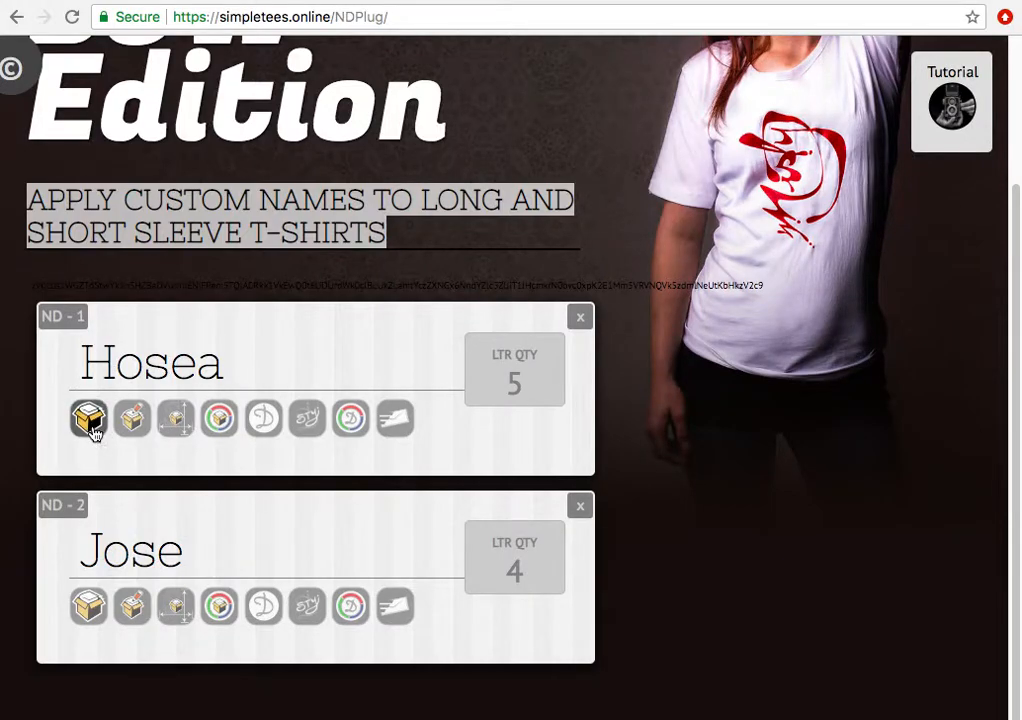
pyautogui.click(91, 424)
pyautogui.scroll(-5, 97, 460)
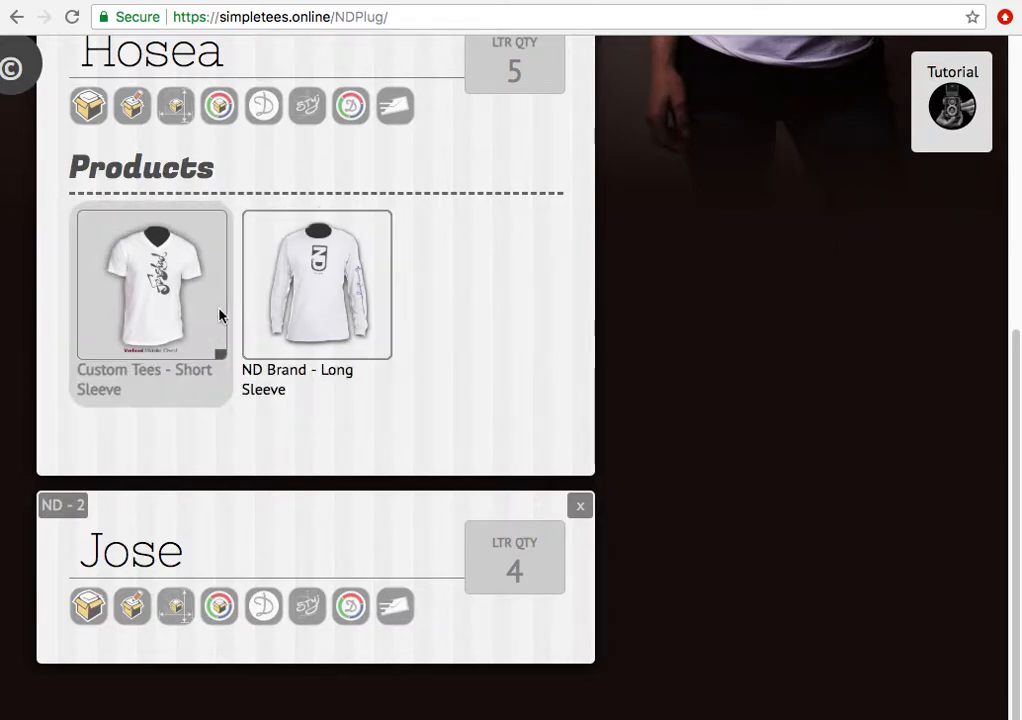
pyautogui.click(335, 276)
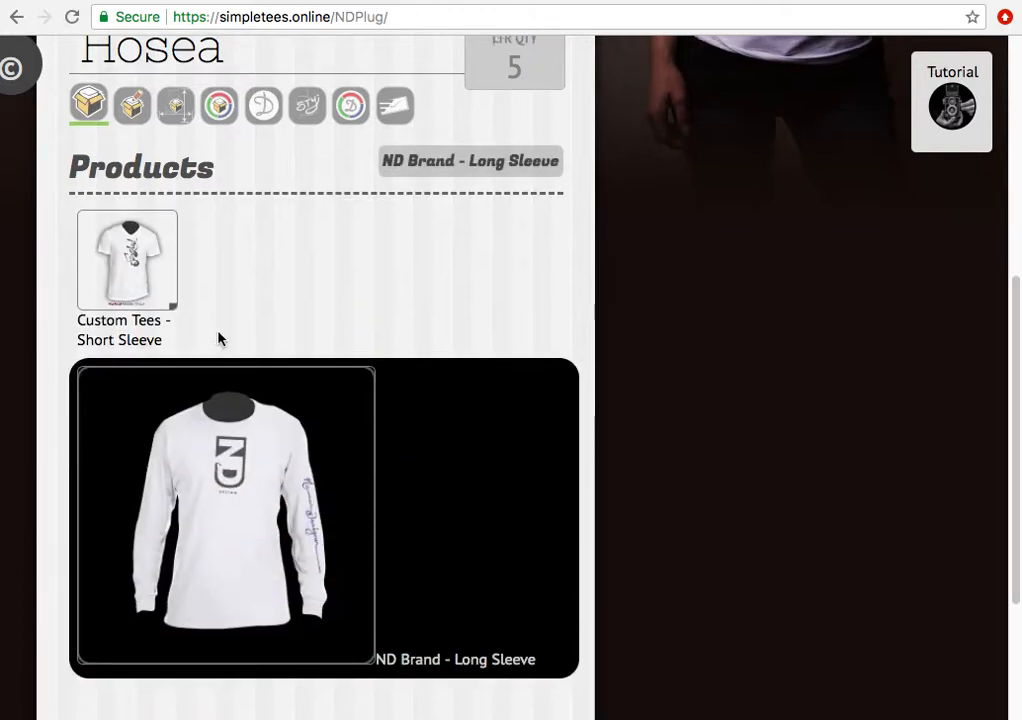
pyautogui.scroll(-3, 220, 338)
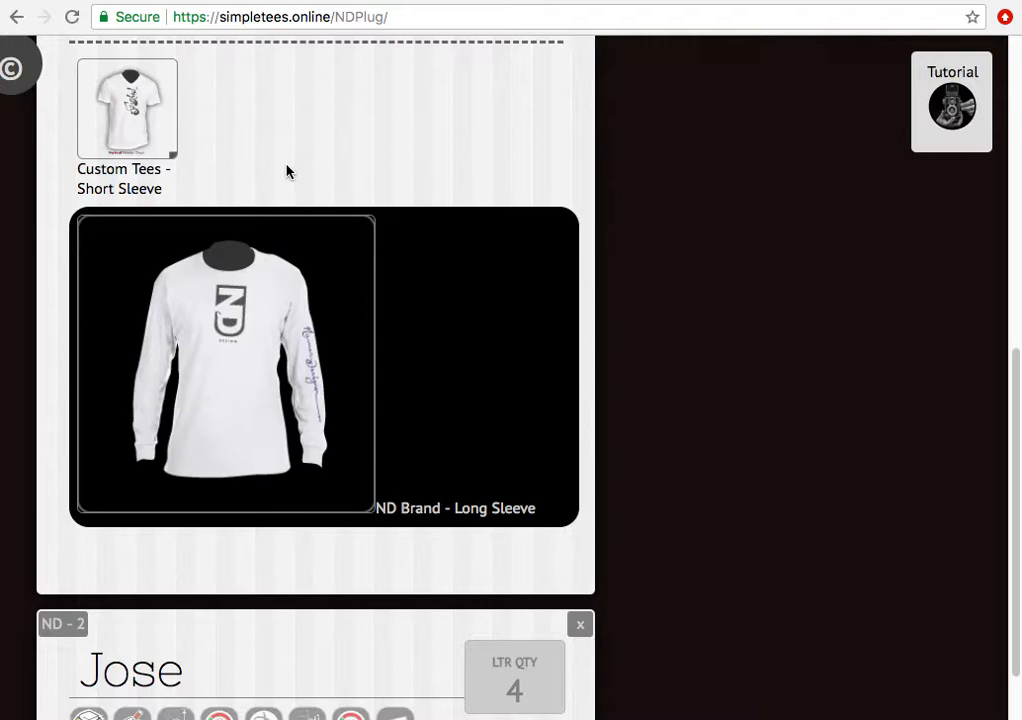
pyautogui.scroll(-1, 270, 162)
pyautogui.scroll(4, 251, 155)
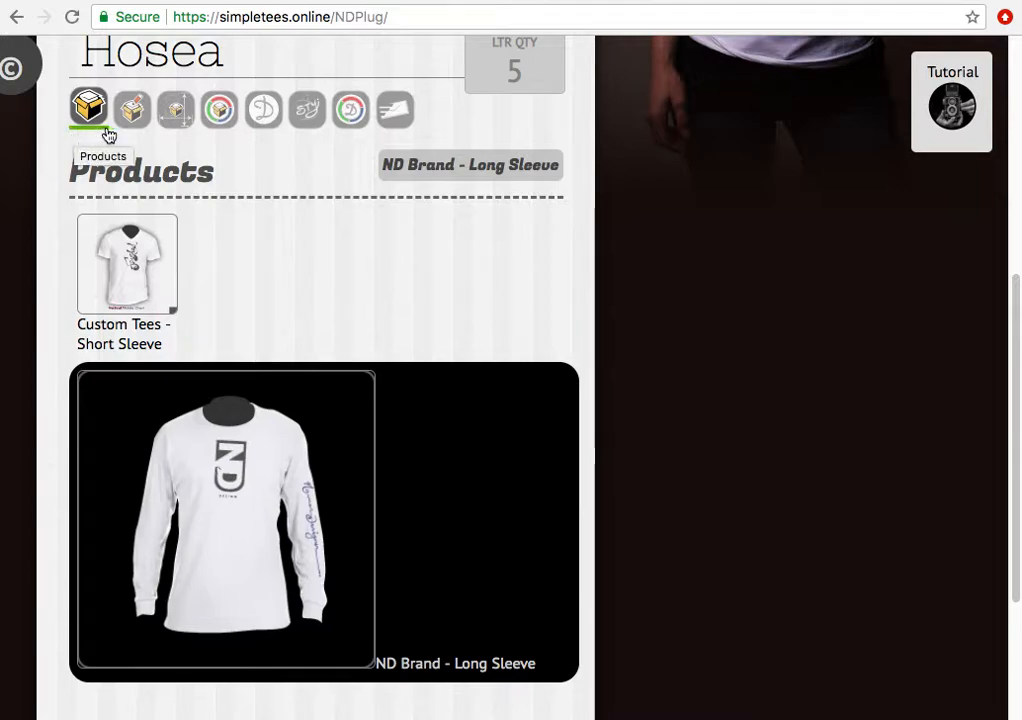
# - Set Hosea's shirt size to Adult - x-large and choose the ND Long T - 4 style
pyautogui.click(184, 116)
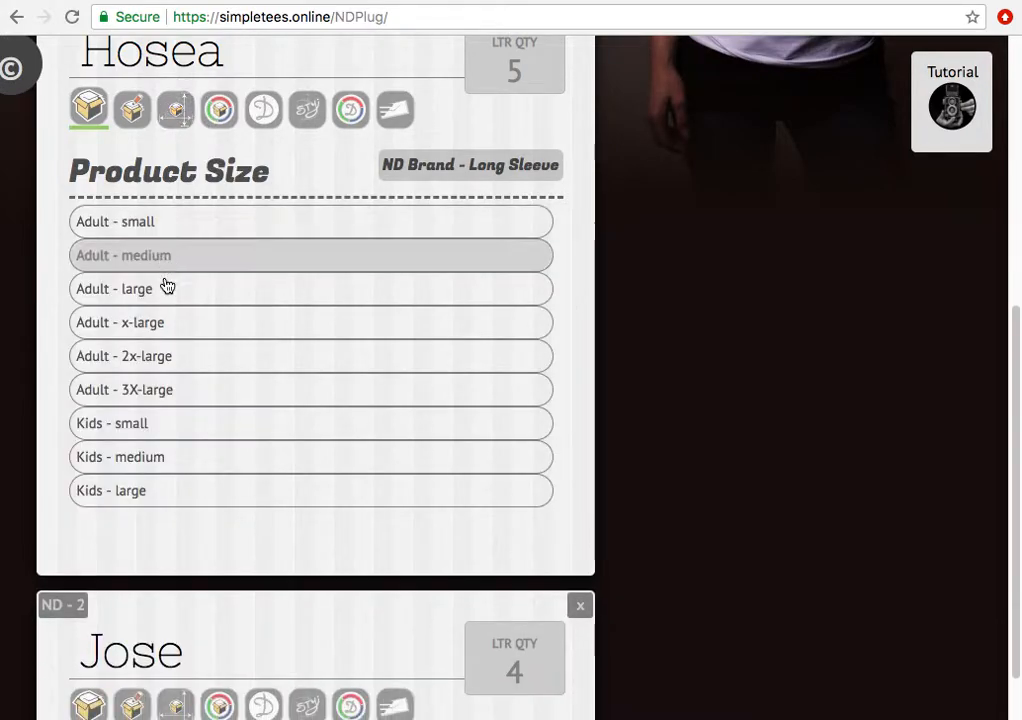
pyautogui.click(162, 328)
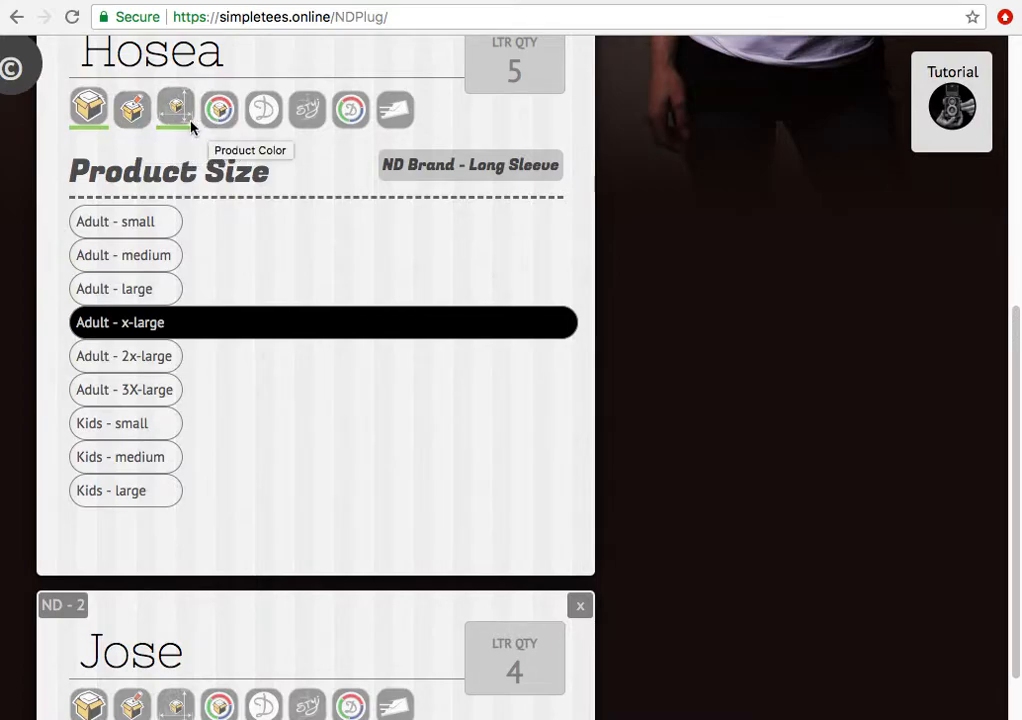
pyautogui.click(137, 112)
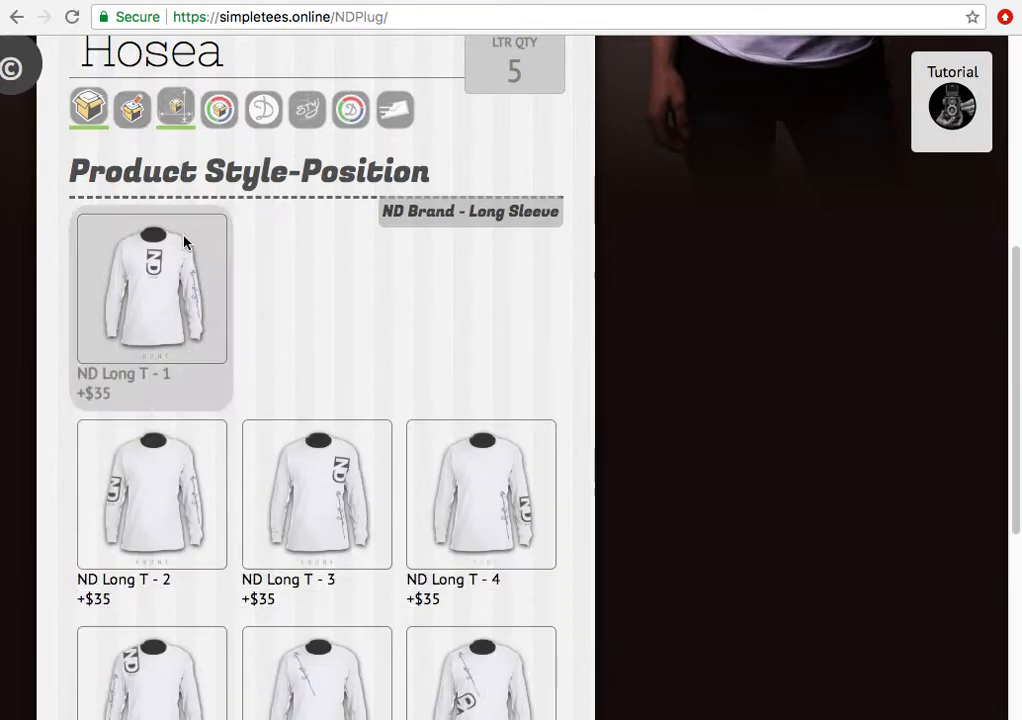
pyautogui.scroll(1, 250, 347)
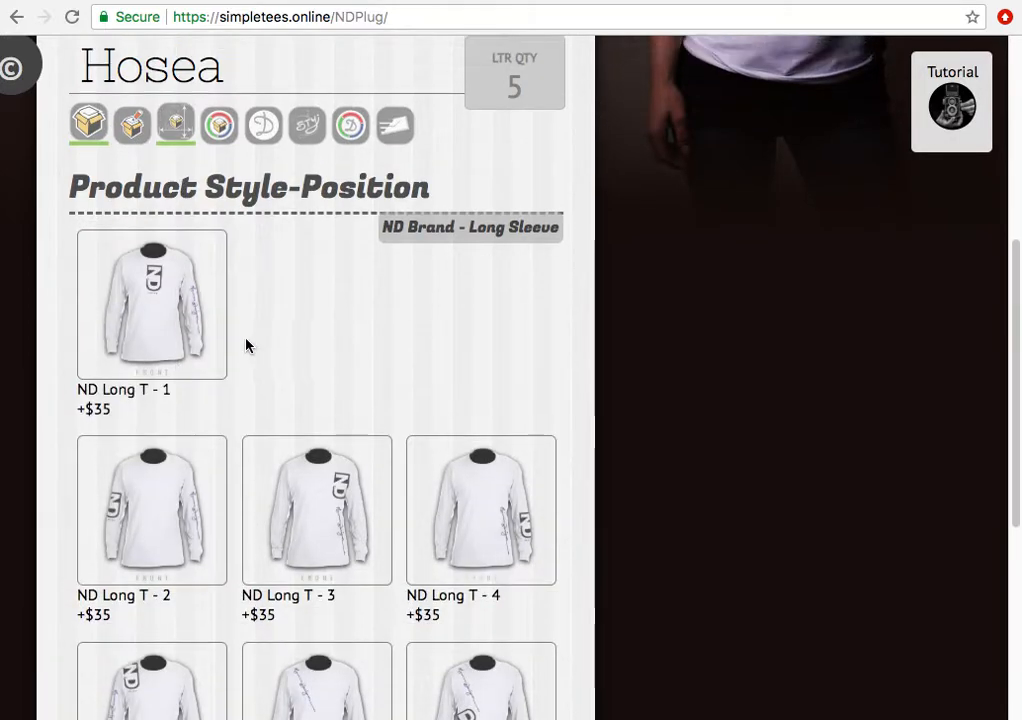
pyautogui.scroll(-3, 250, 347)
pyautogui.scroll(-3, 242, 388)
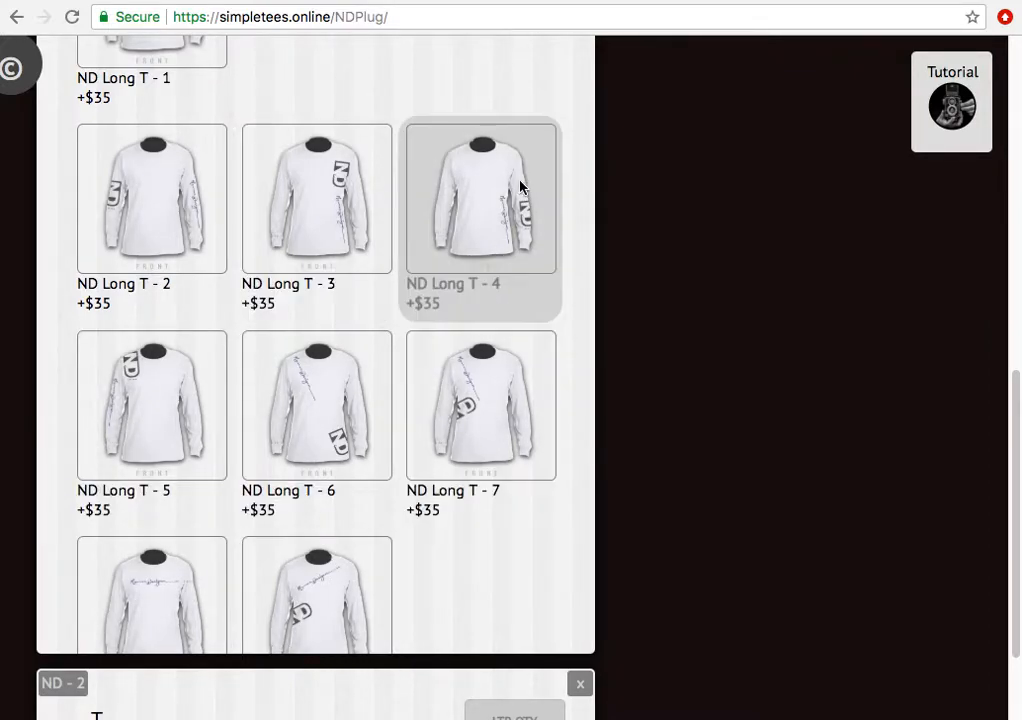
pyautogui.click(502, 230)
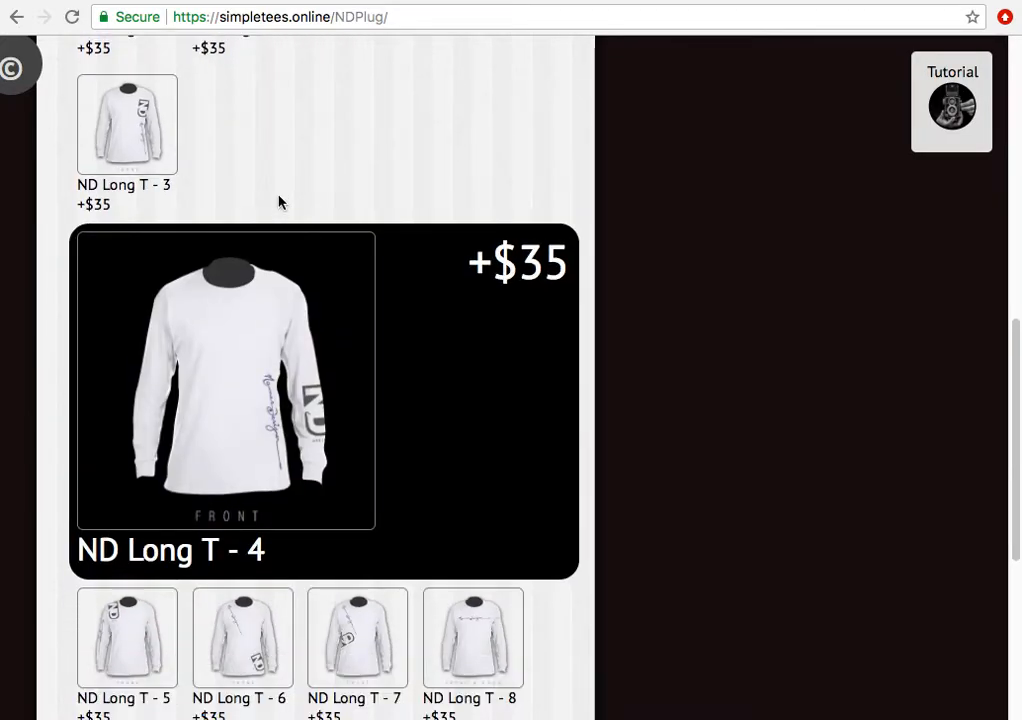
pyautogui.scroll(-2, 349, 187)
pyautogui.scroll(5, 458, 212)
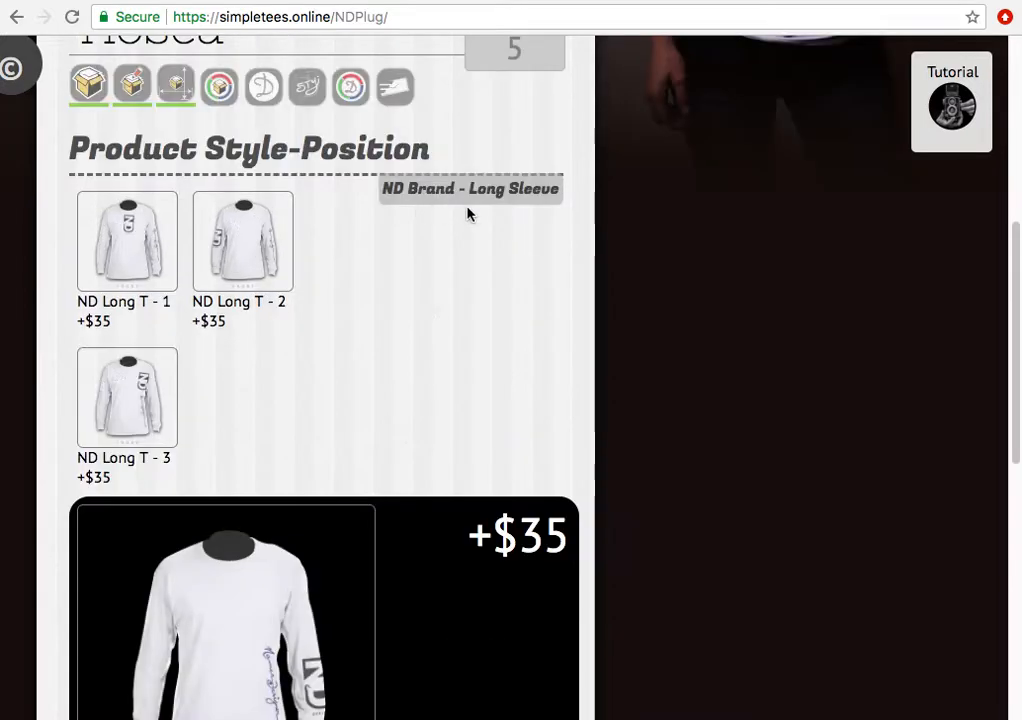
pyautogui.click(220, 90)
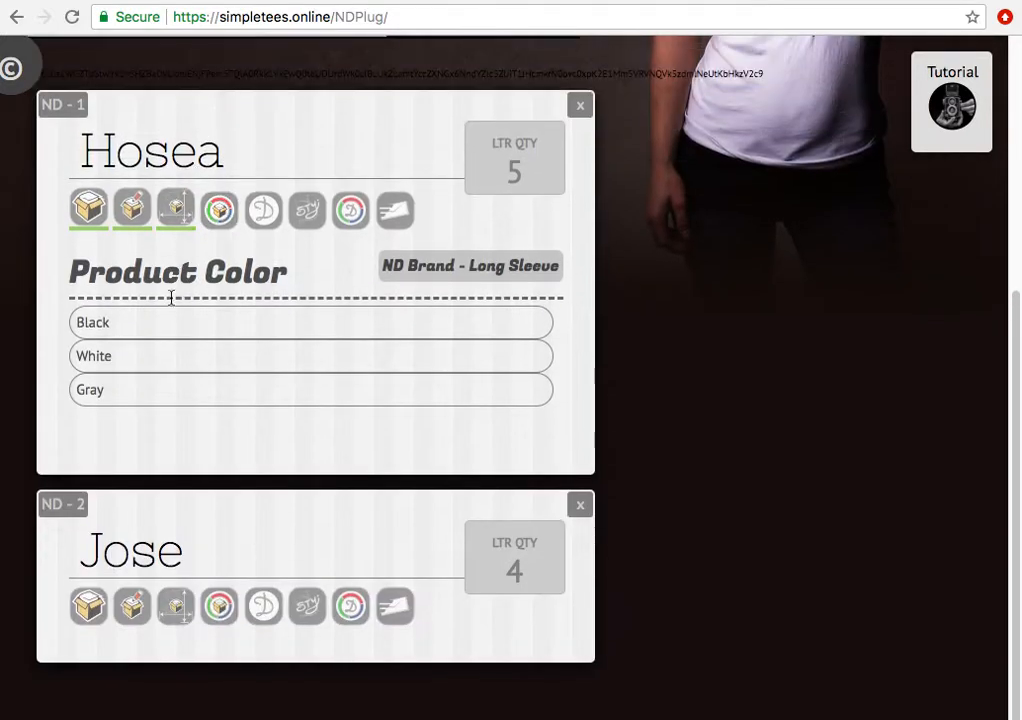
# - Choose Black as the product colour for Hosea's long-sleeve tee
pyautogui.click(159, 333)
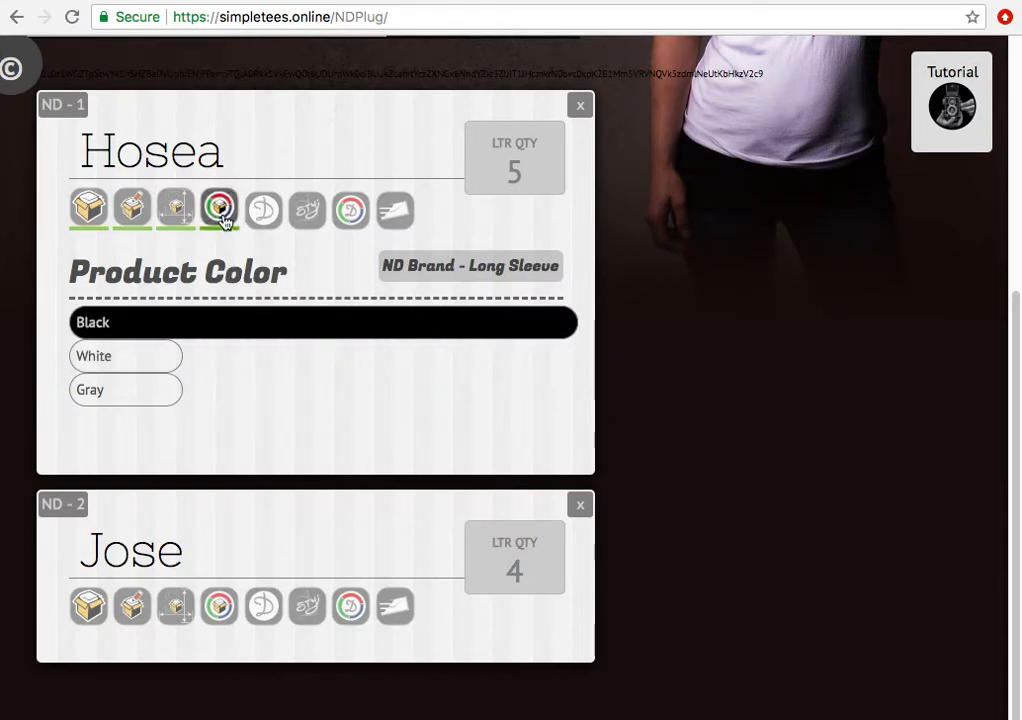
pyautogui.moveTo(288, 274); pyautogui.dragTo(87, 270)
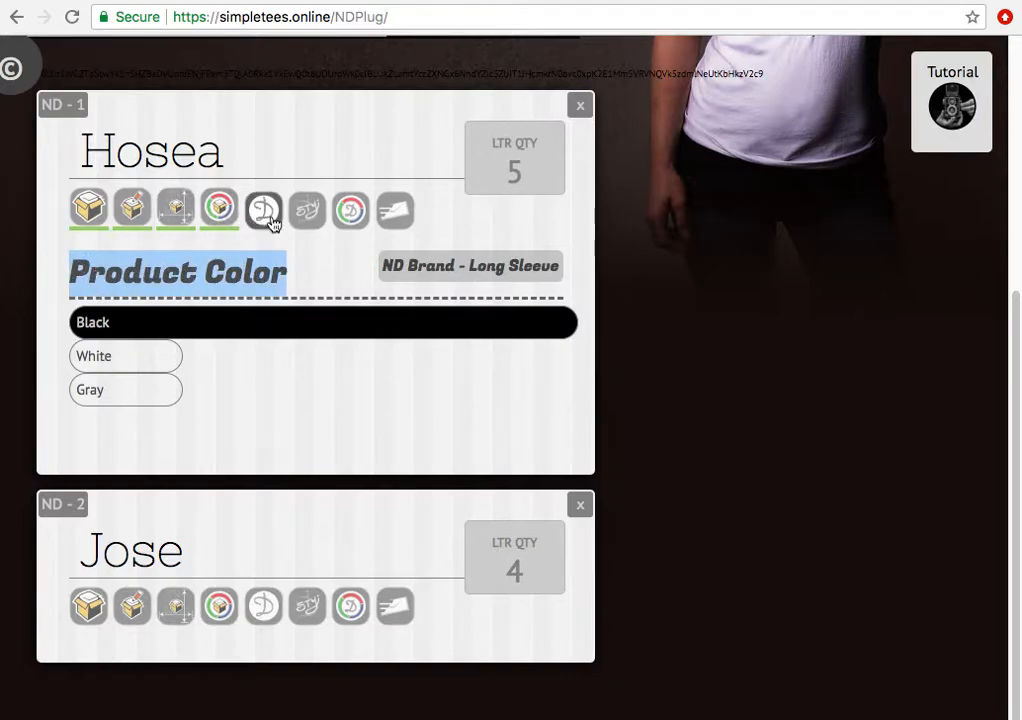
pyautogui.click(358, 219)
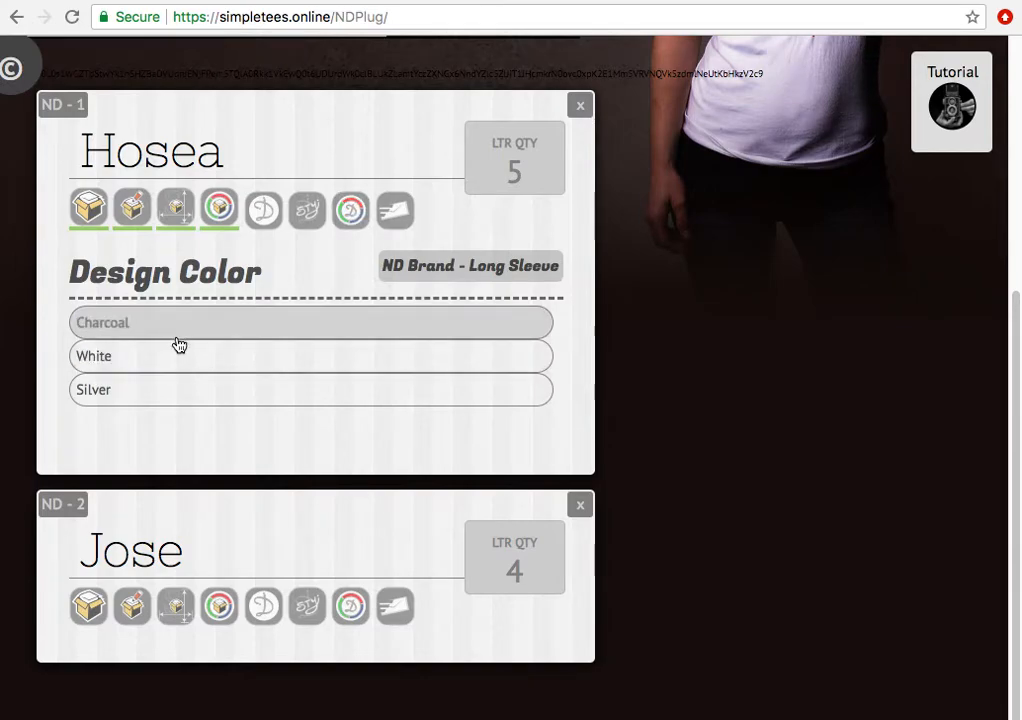
# - Set Hosea's design colour to White and the design type to Designer's Choice
pyautogui.click(169, 390)
pyautogui.moveTo(171, 393); pyautogui.dragTo(170, 369)
pyautogui.click(170, 369)
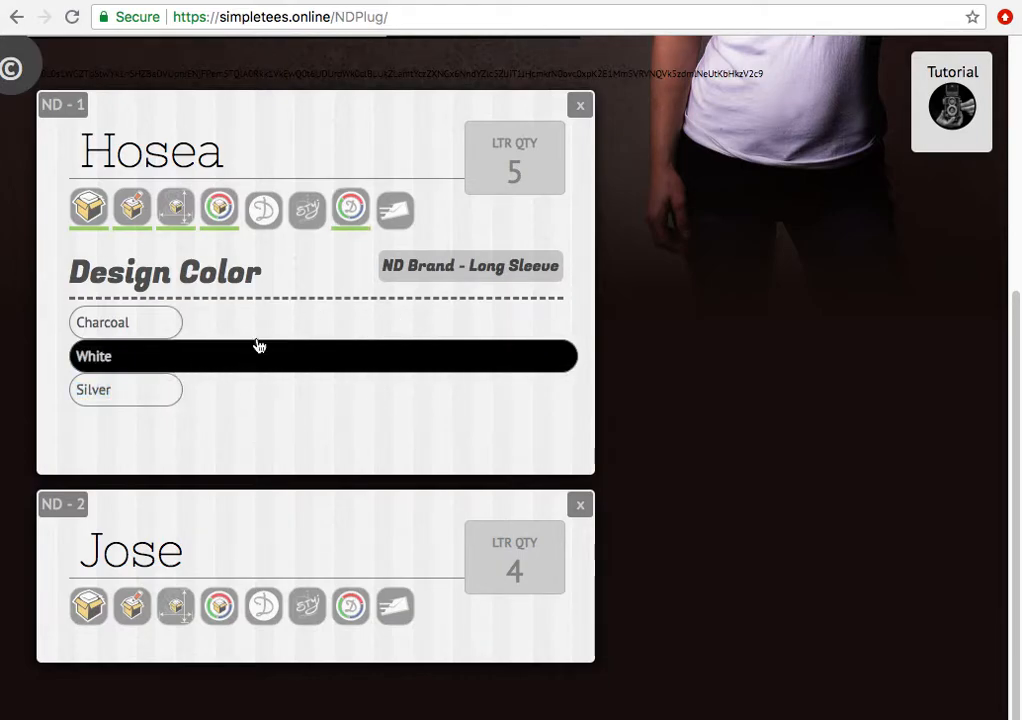
pyautogui.click(267, 222)
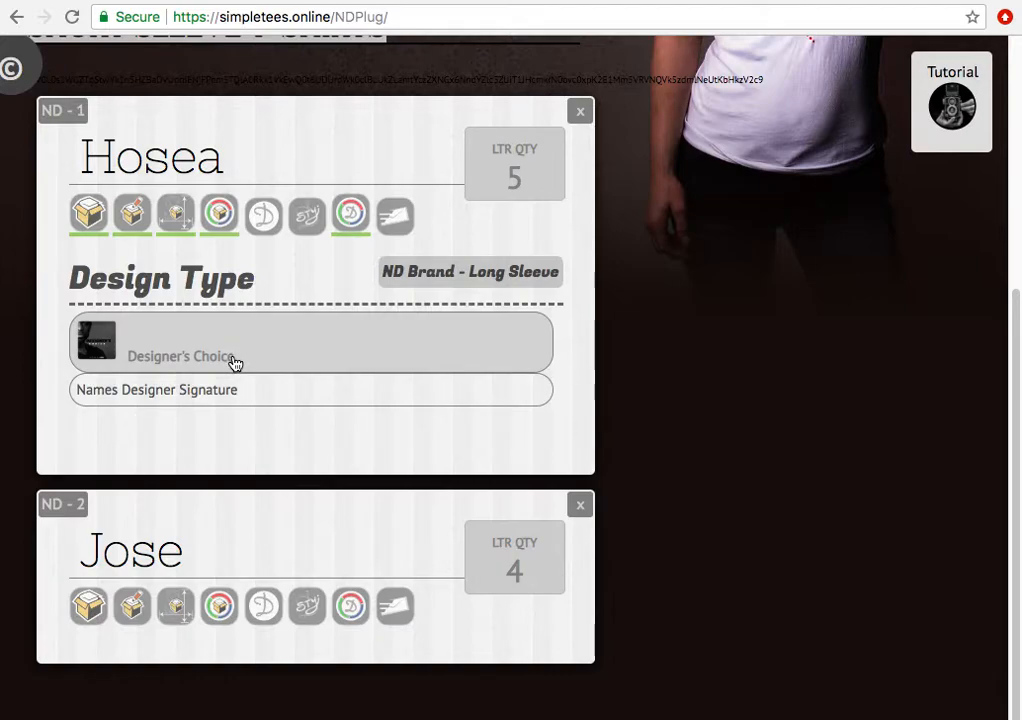
pyautogui.click(234, 362)
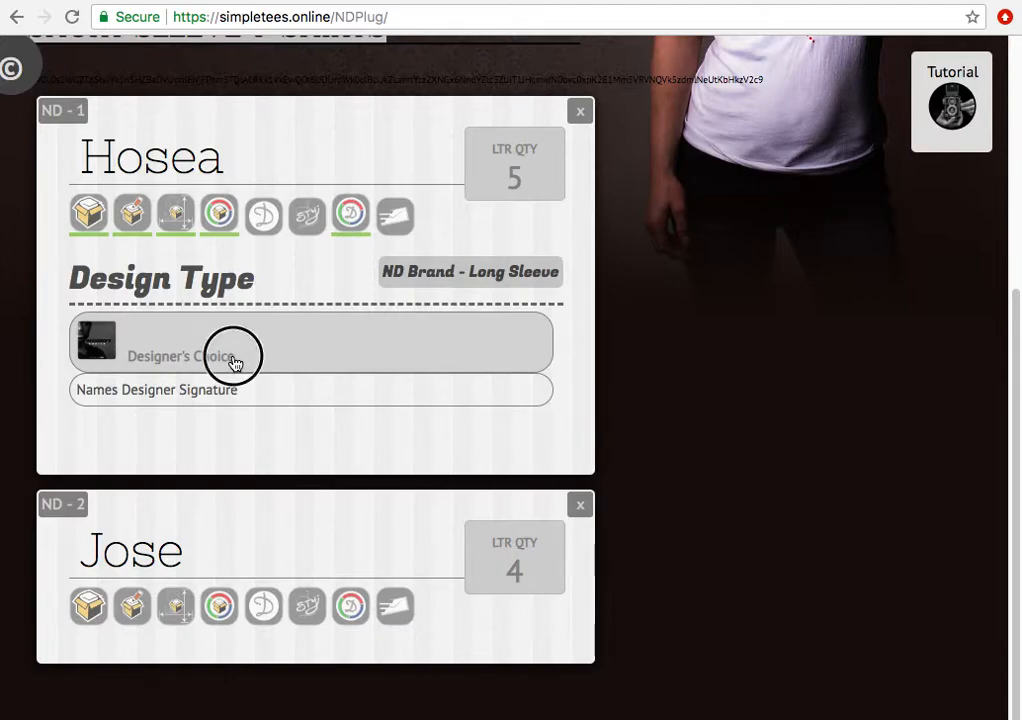
pyautogui.click(313, 205)
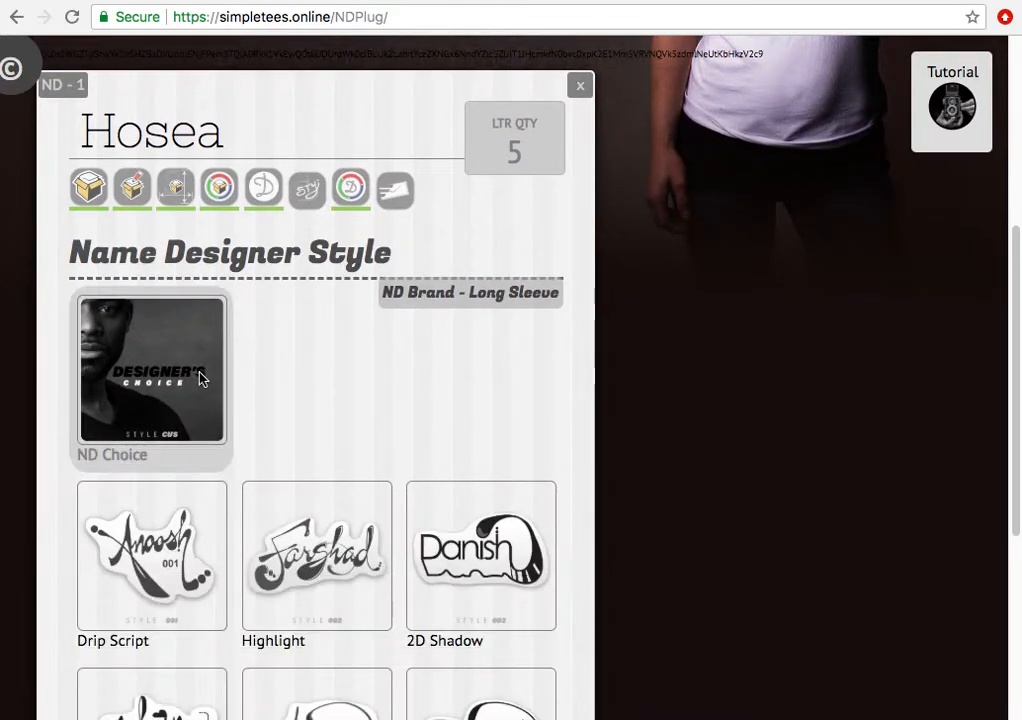
# - Pick the Pen lettering style (Style 013) for Hosea's name
pyautogui.scroll(-2, 200, 380)
pyautogui.scroll(-2, 200, 378)
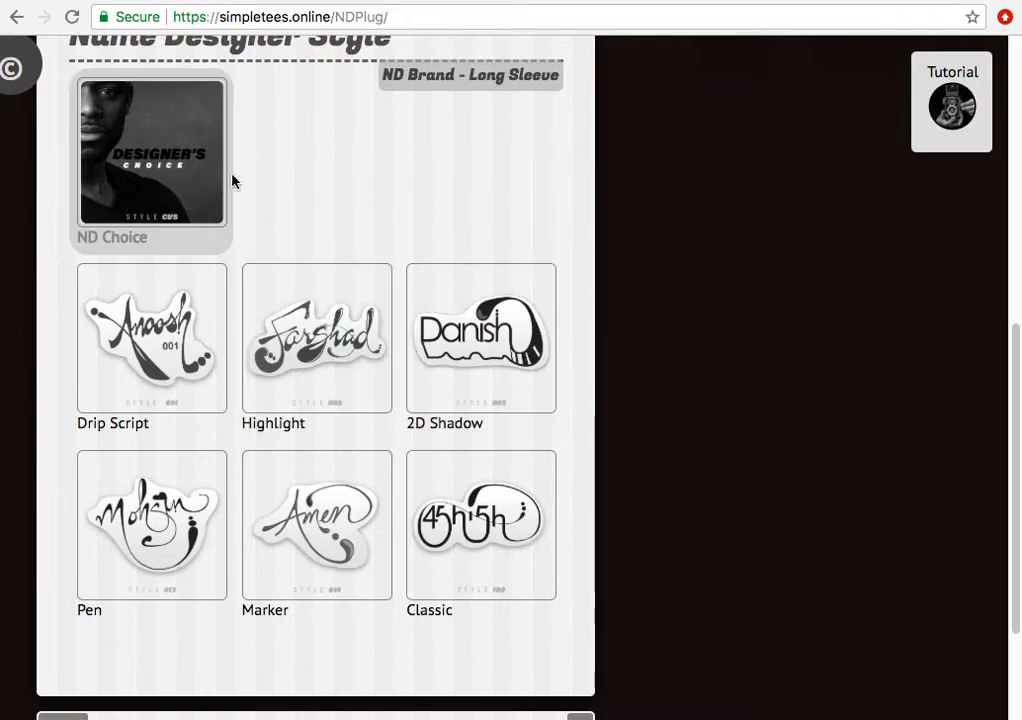
pyautogui.click(155, 168)
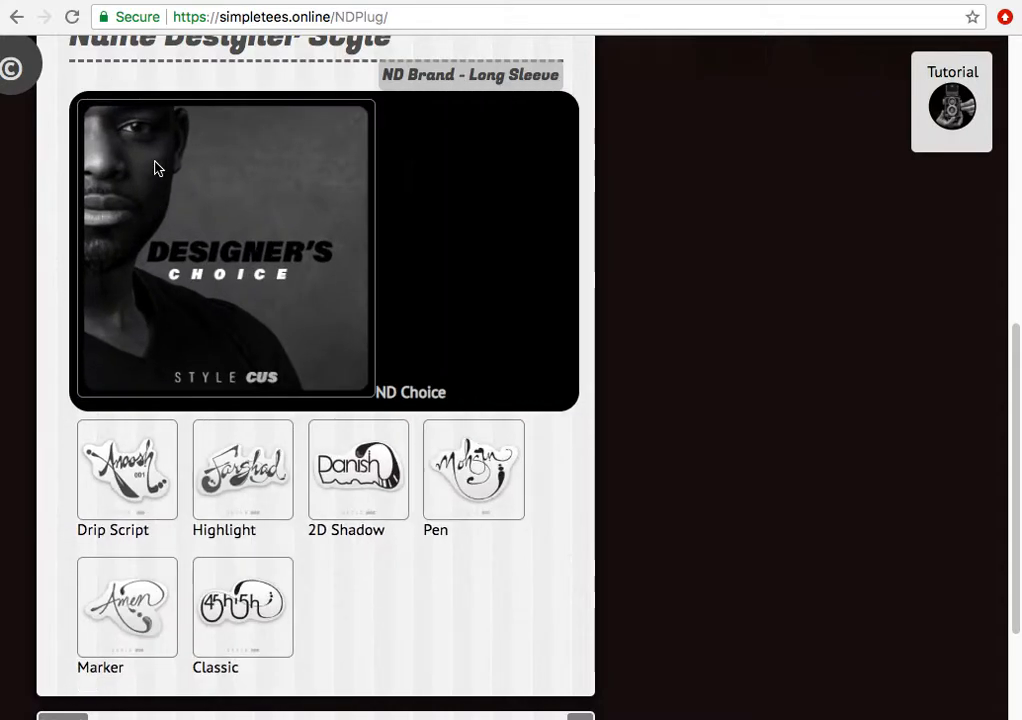
pyautogui.click(445, 505)
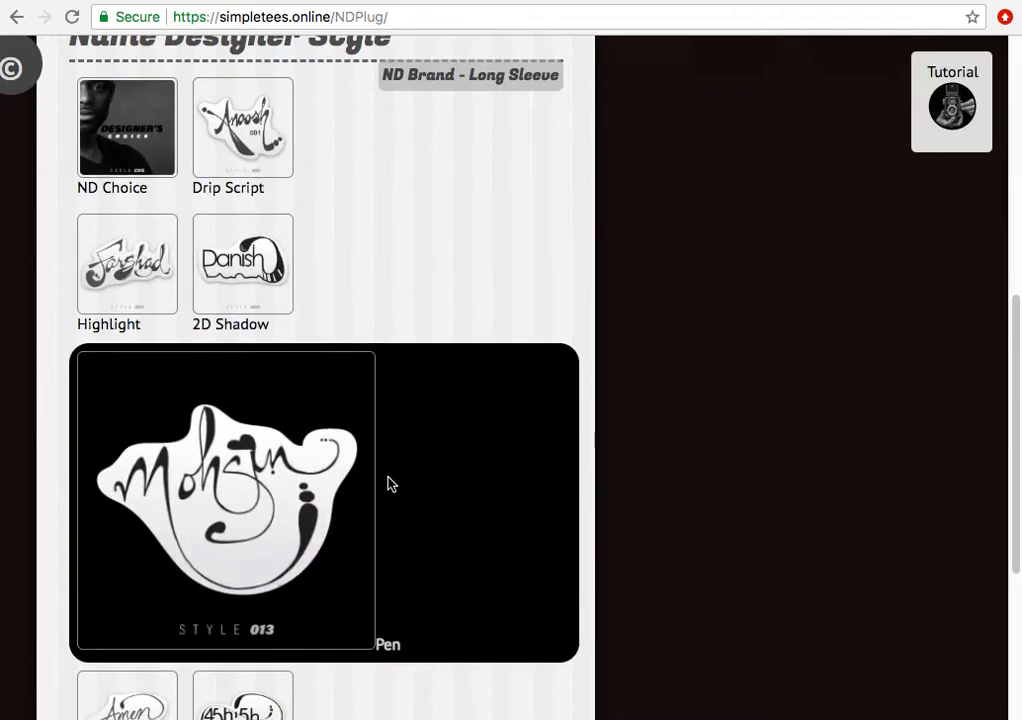
pyautogui.scroll(4, 390, 314)
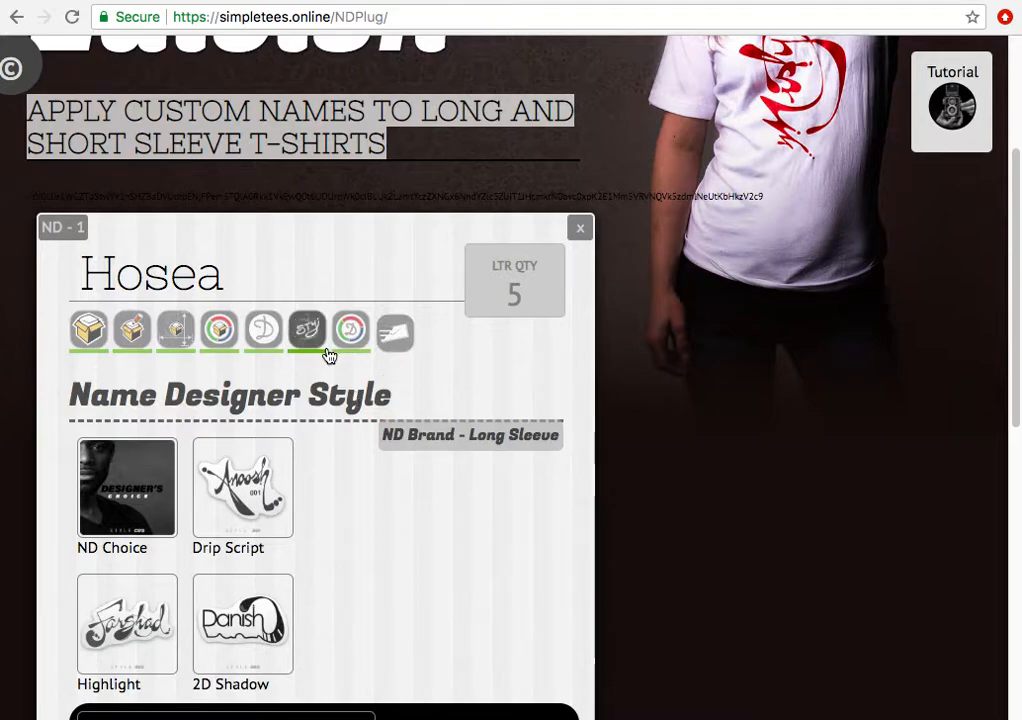
pyautogui.scroll(-2, 344, 353)
pyautogui.click(396, 152)
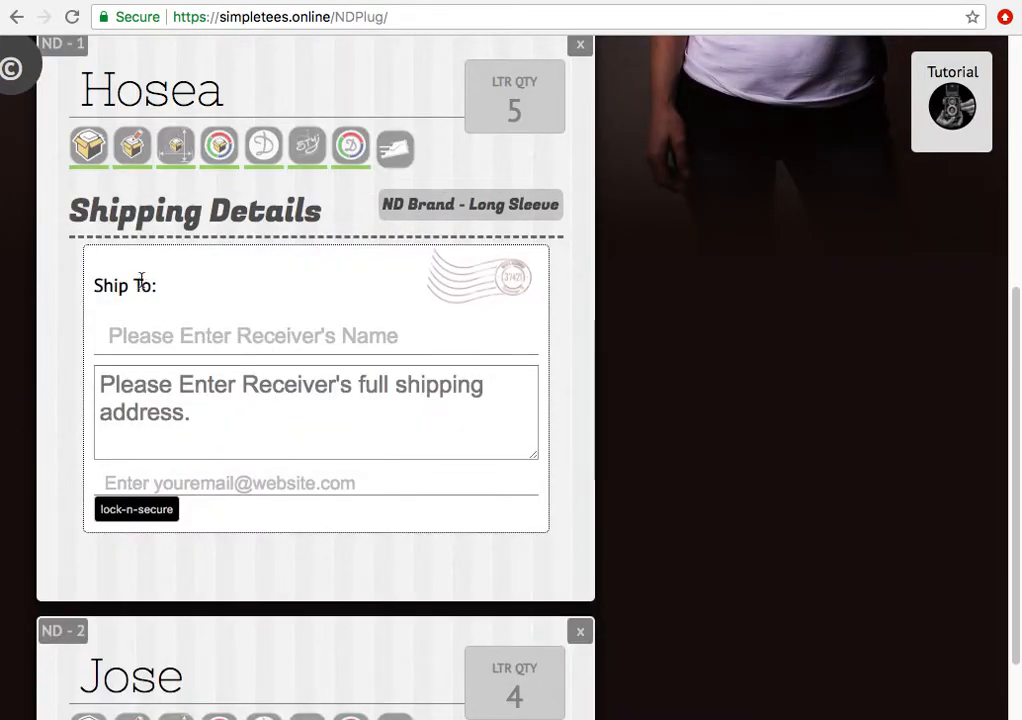
pyautogui.click(146, 337)
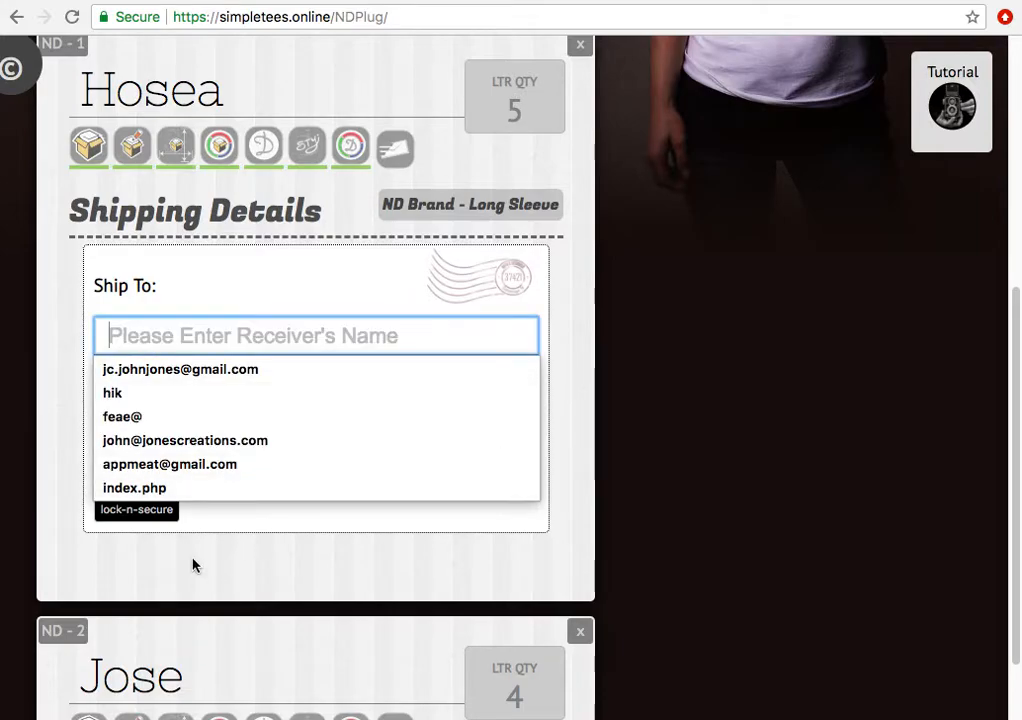
pyautogui.click(200, 301)
pyautogui.click(170, 455)
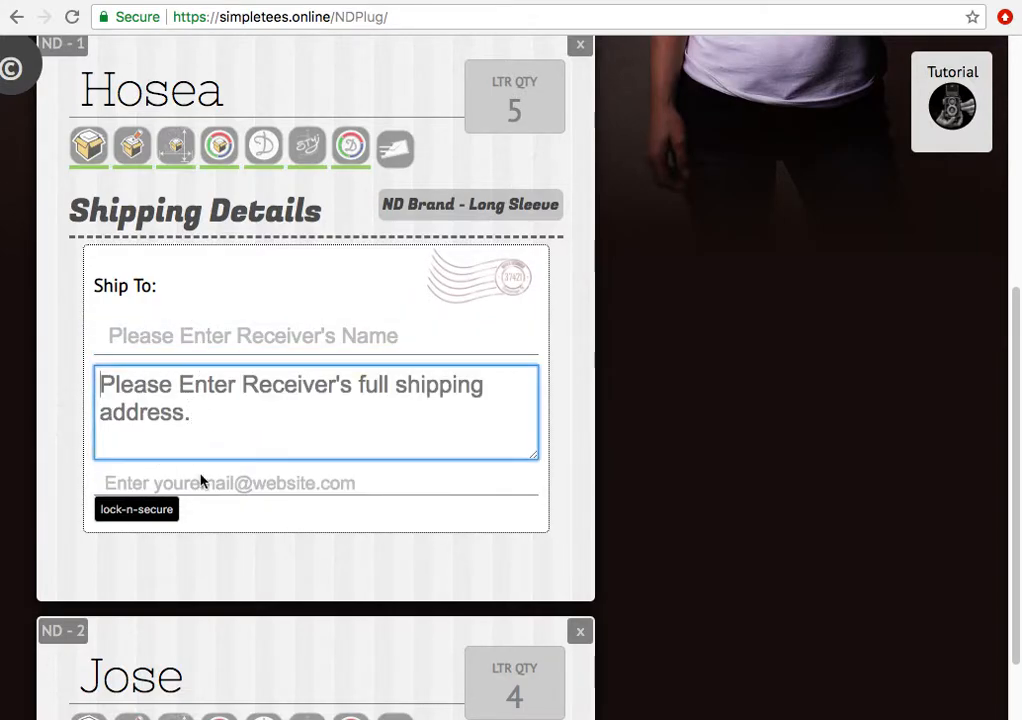
pyautogui.click(126, 334)
pyautogui.click(126, 334)
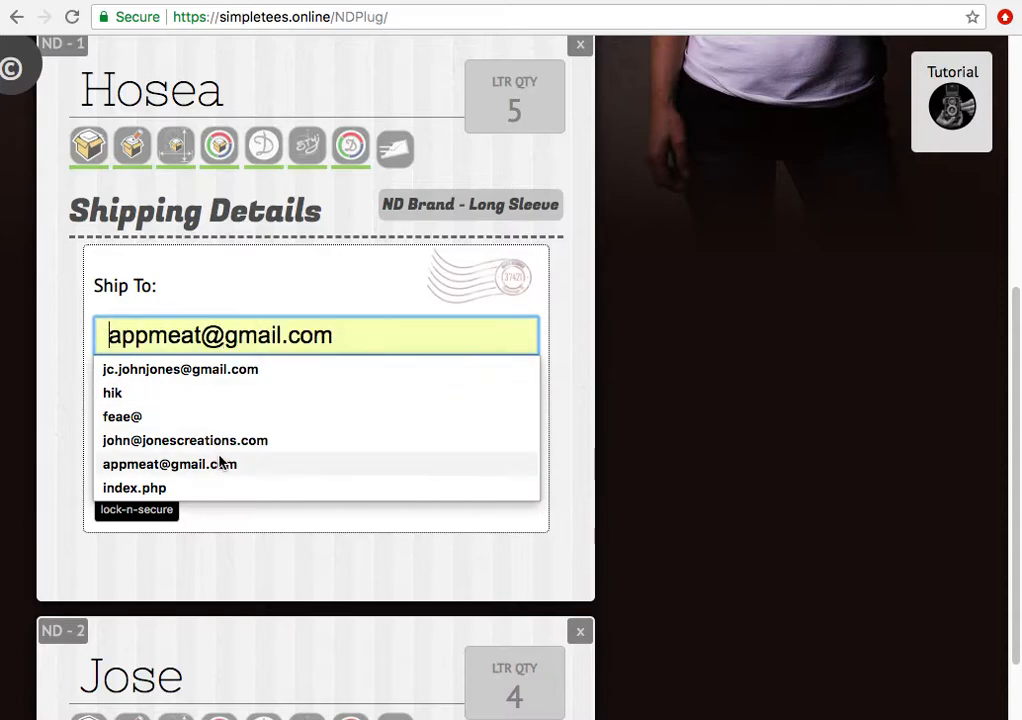
pyautogui.click(77, 392)
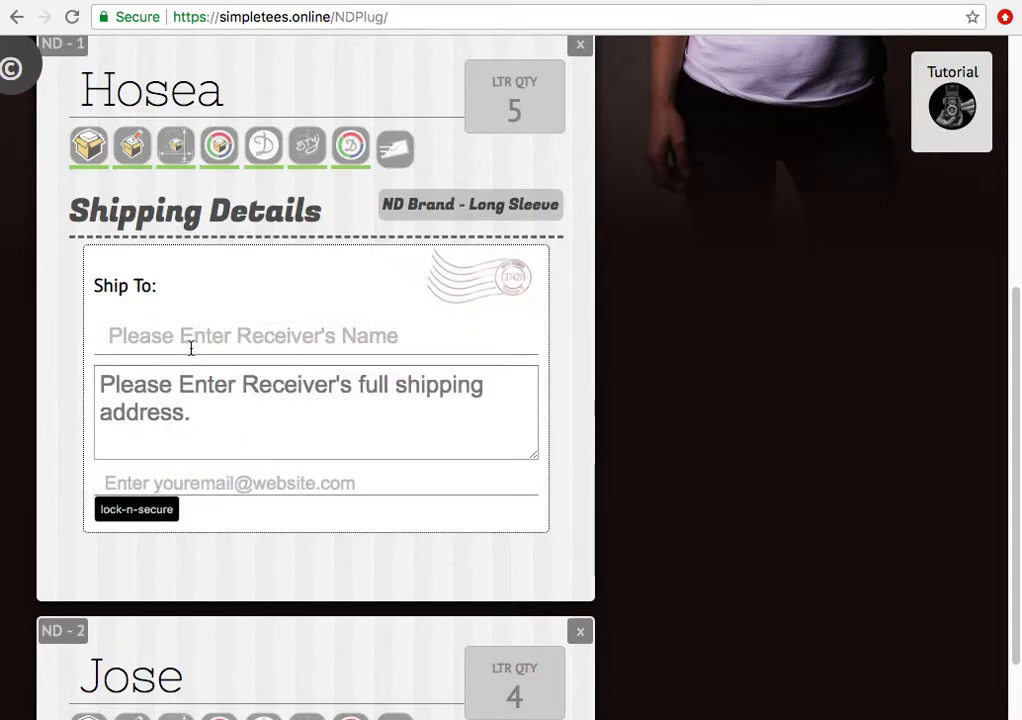
pyautogui.click(190, 348)
pyautogui.click(82, 372)
pyautogui.click(153, 347)
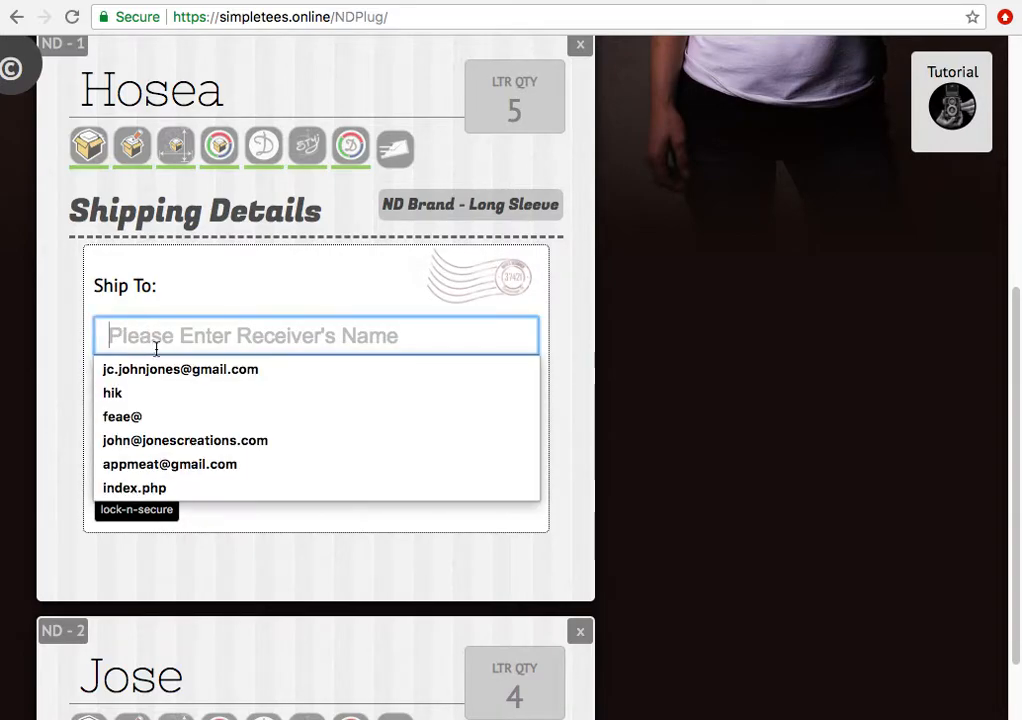
pyautogui.click(53, 415)
pyautogui.click(141, 410)
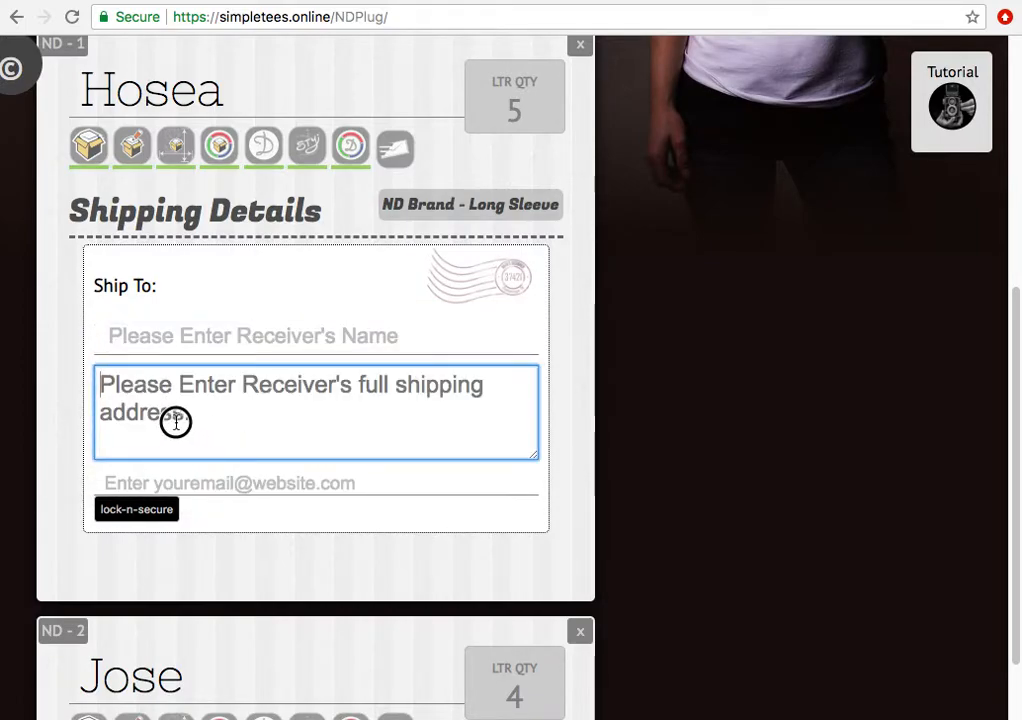
pyautogui.click(150, 483)
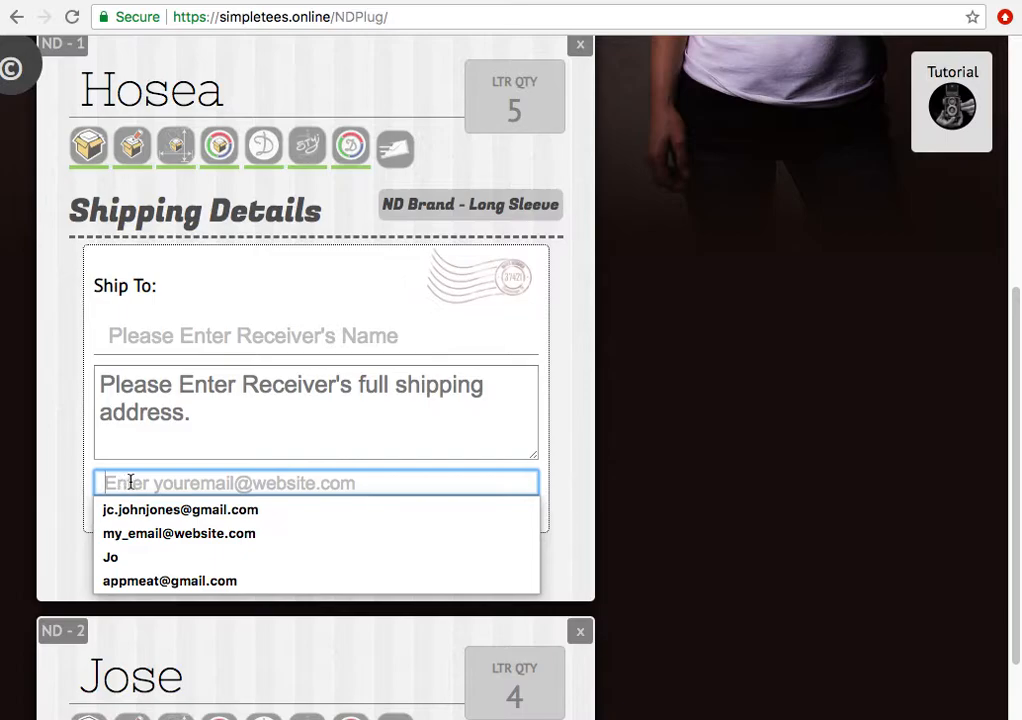
pyautogui.click(60, 420)
pyautogui.scroll(-3, 68, 433)
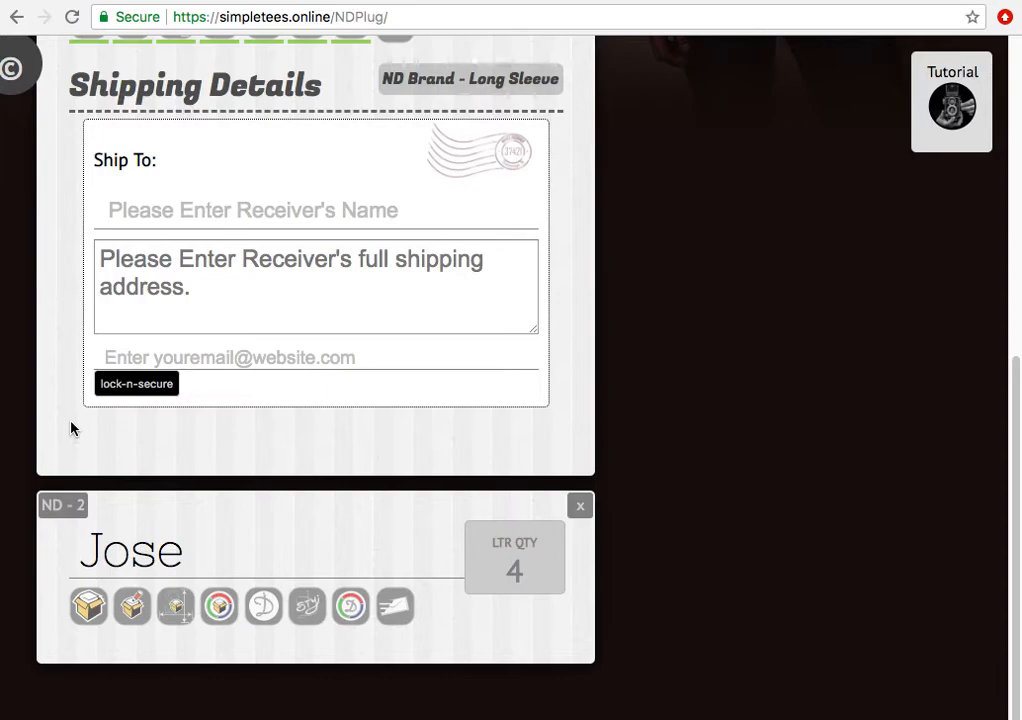
pyautogui.scroll(5, 75, 428)
pyautogui.scroll(3, 113, 541)
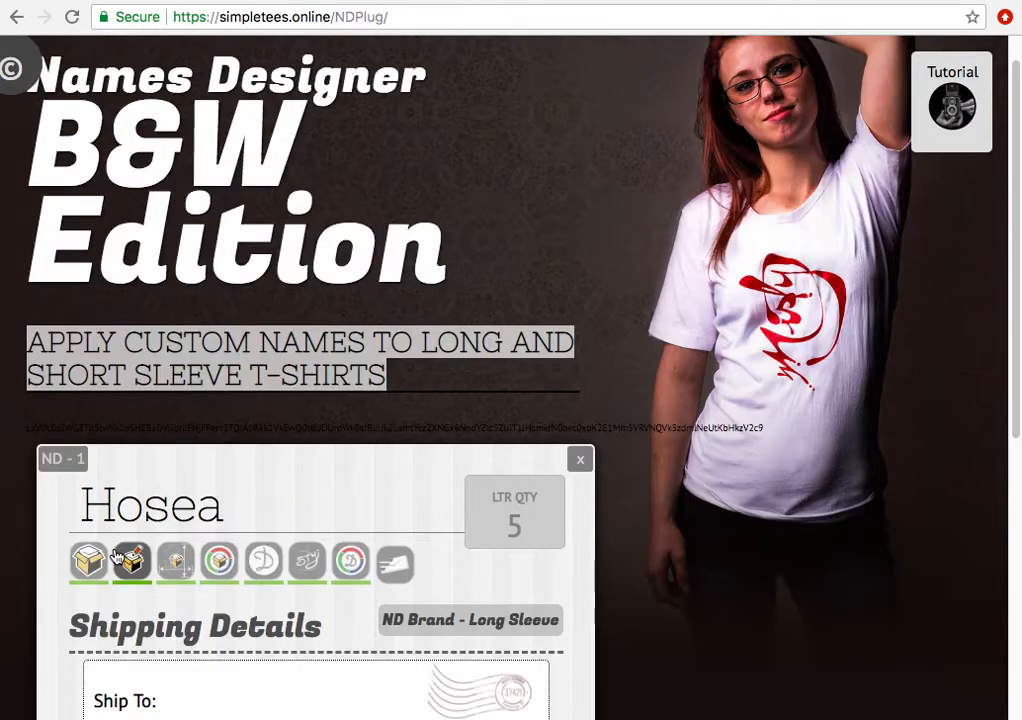
pyautogui.scroll(-6, 121, 547)
pyautogui.click(136, 488)
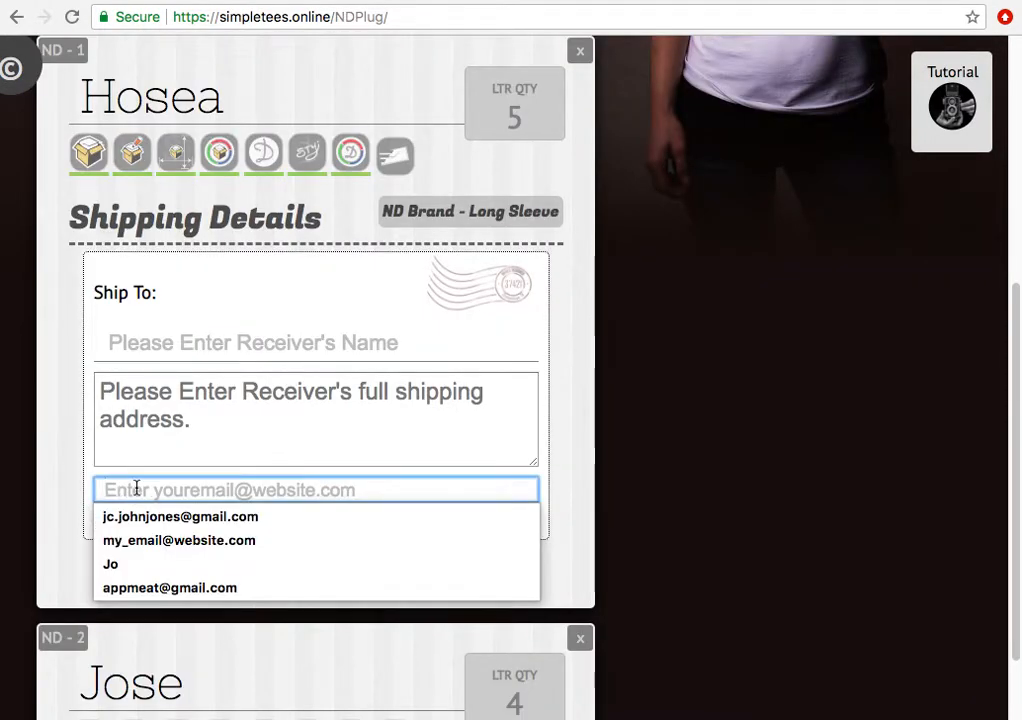
pyautogui.click(84, 490)
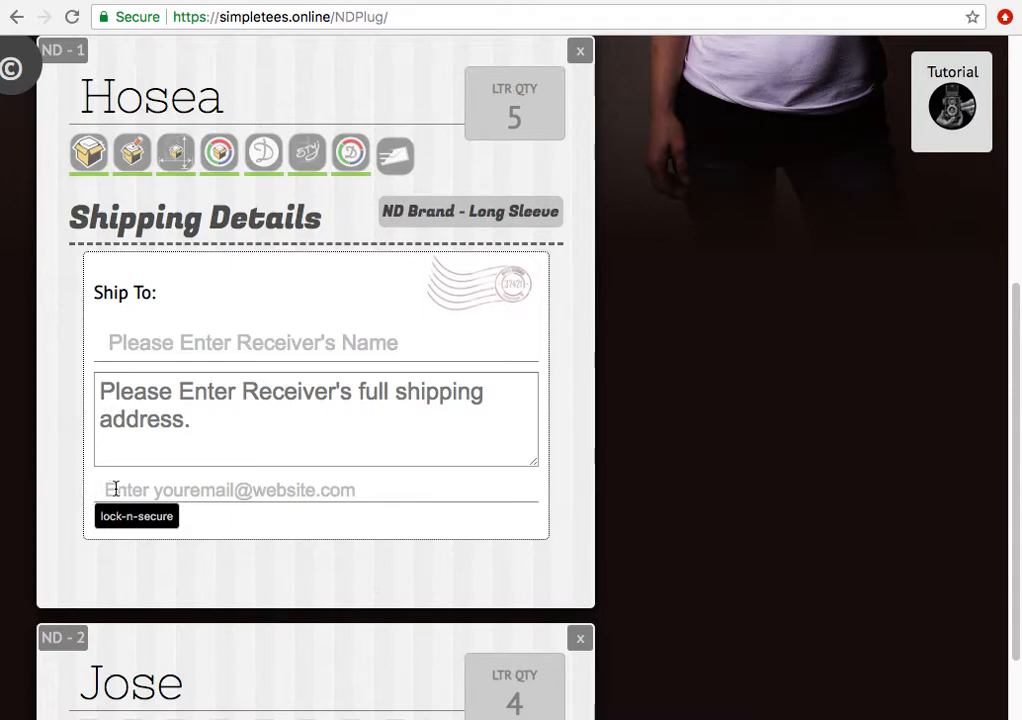
pyautogui.click(115, 488)
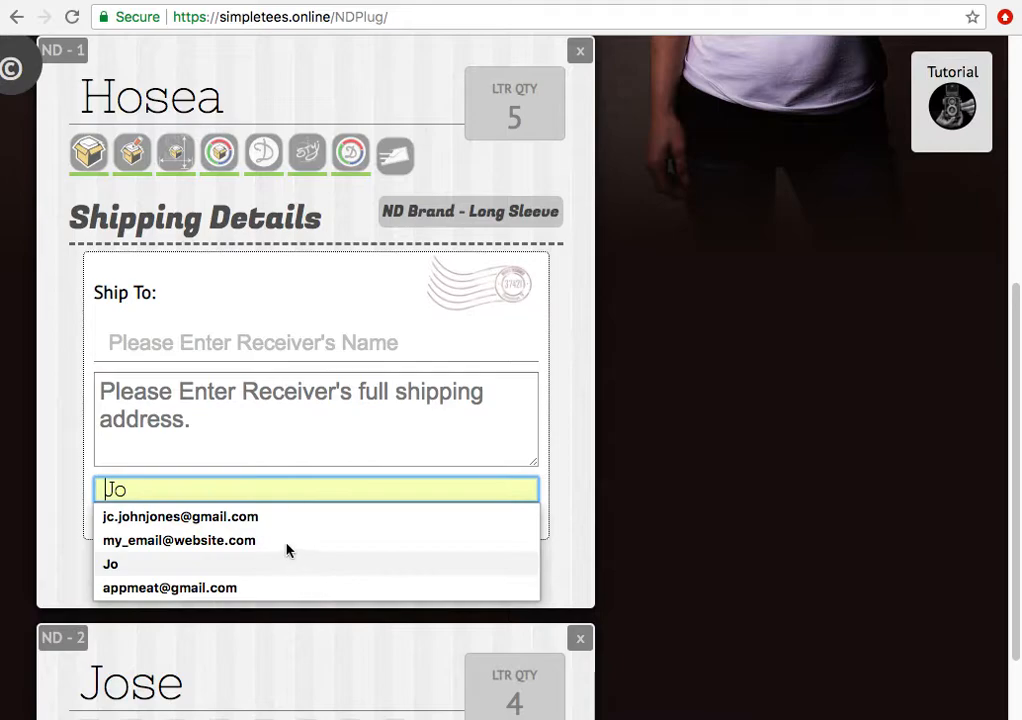
pyautogui.scroll(-1, 87, 481)
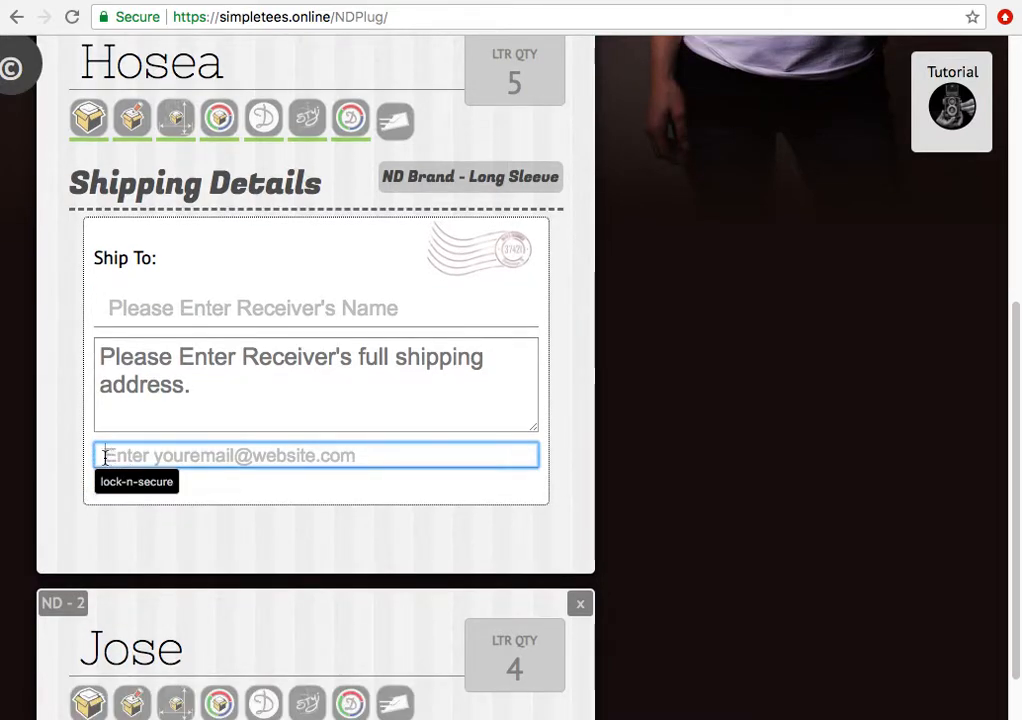
pyautogui.click(179, 456)
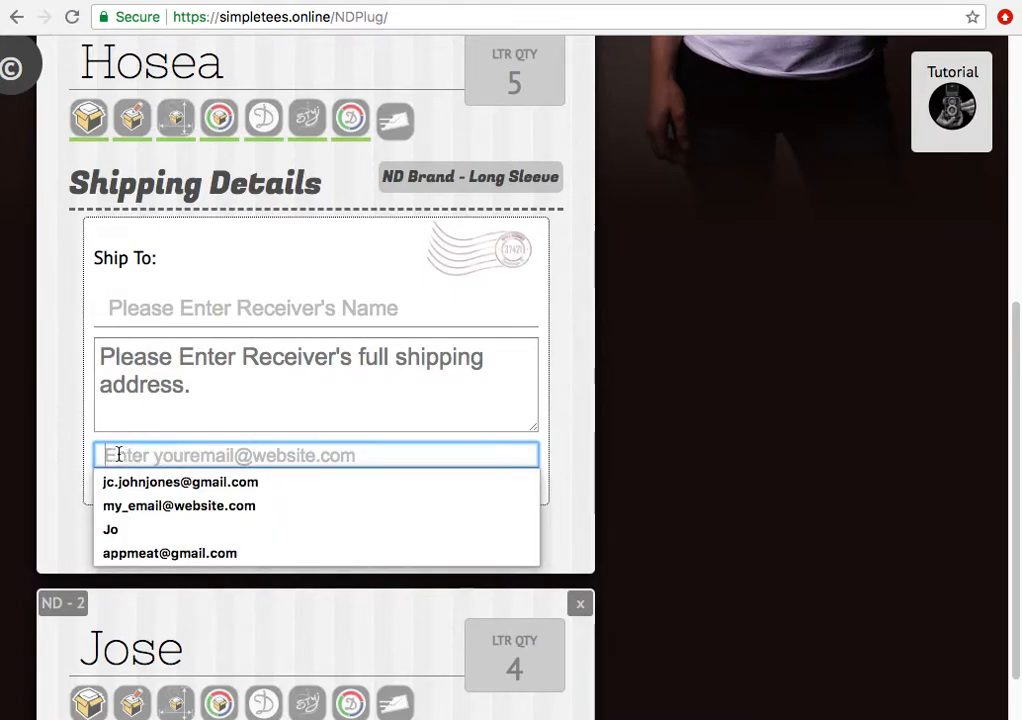
pyautogui.click(90, 472)
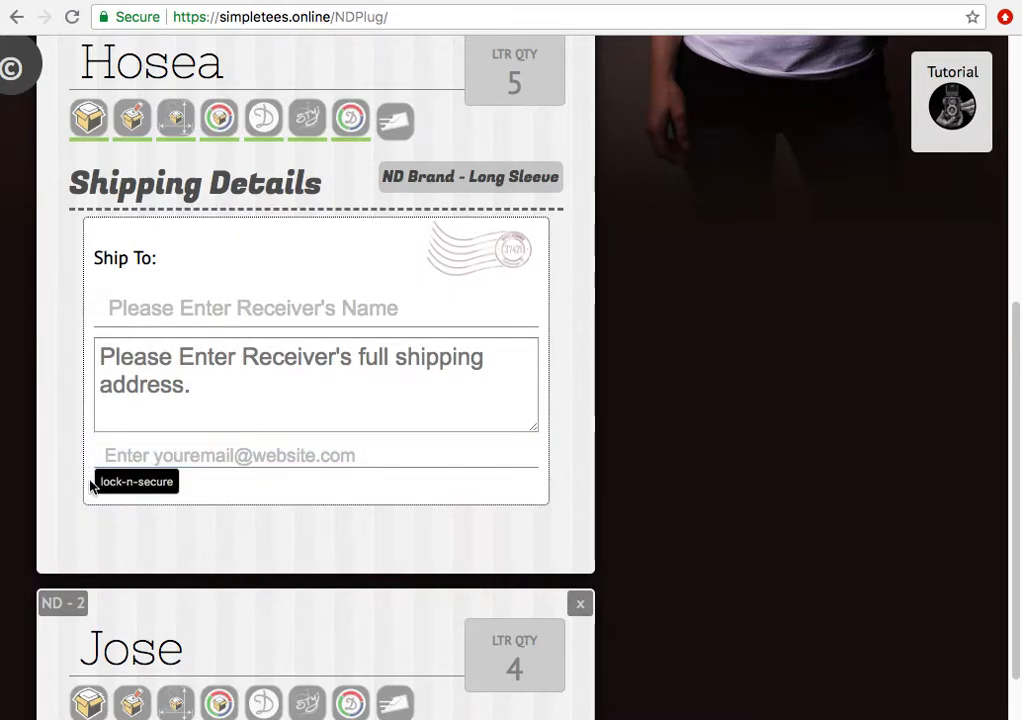
pyautogui.scroll(-1, 100, 566)
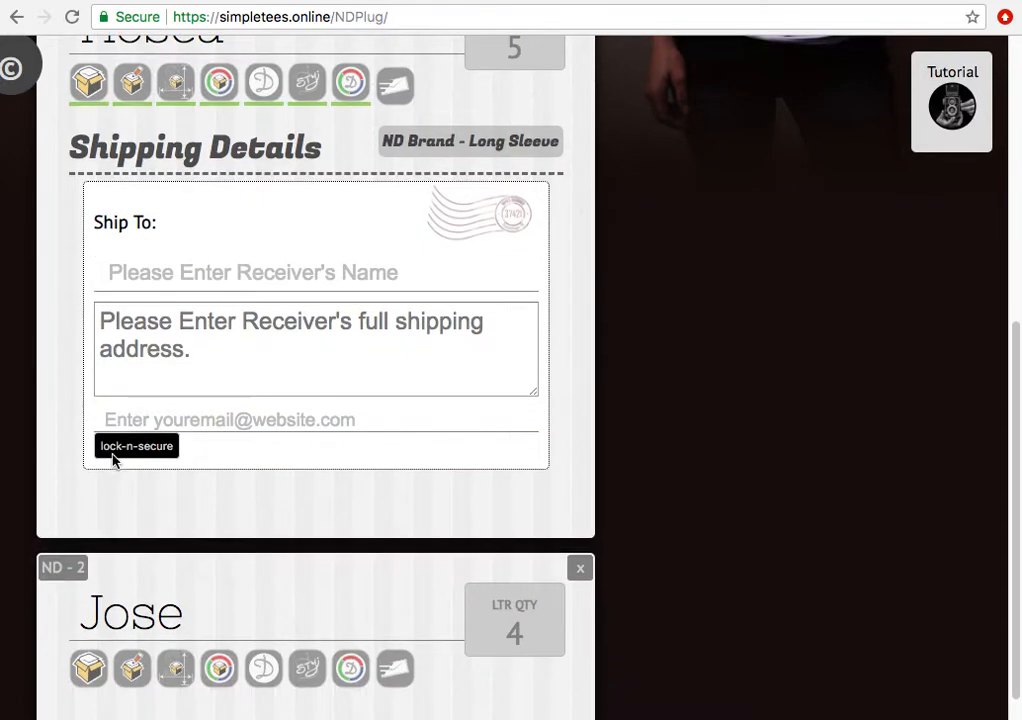
# - Enter the receiver's full name in the Ship To name field, correcting typos
pyautogui.click(143, 283)
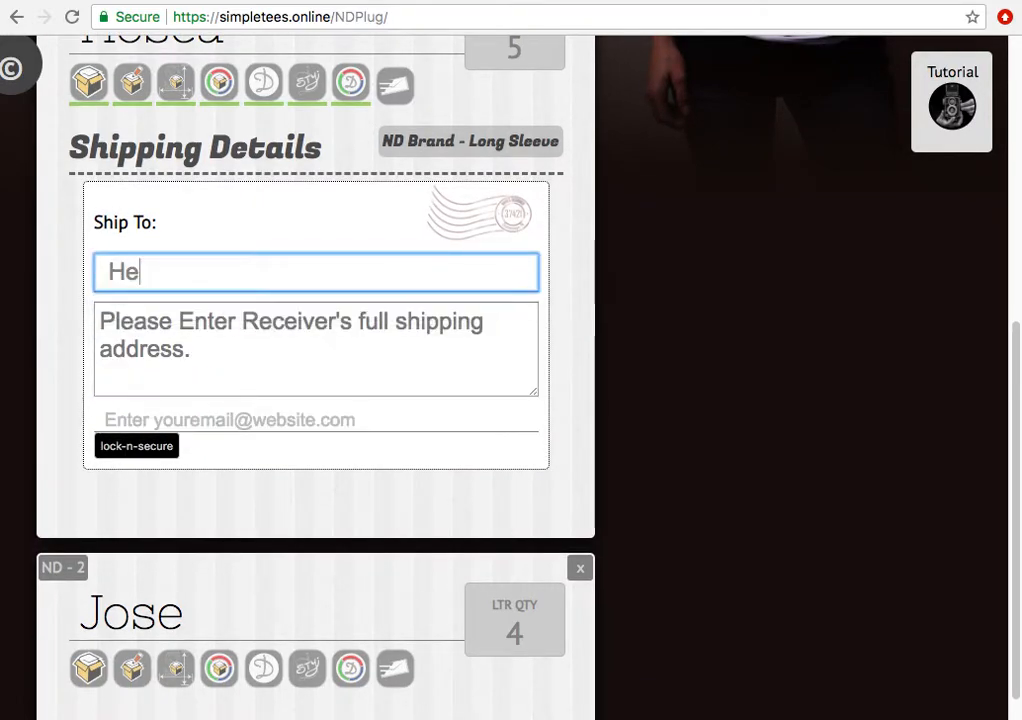
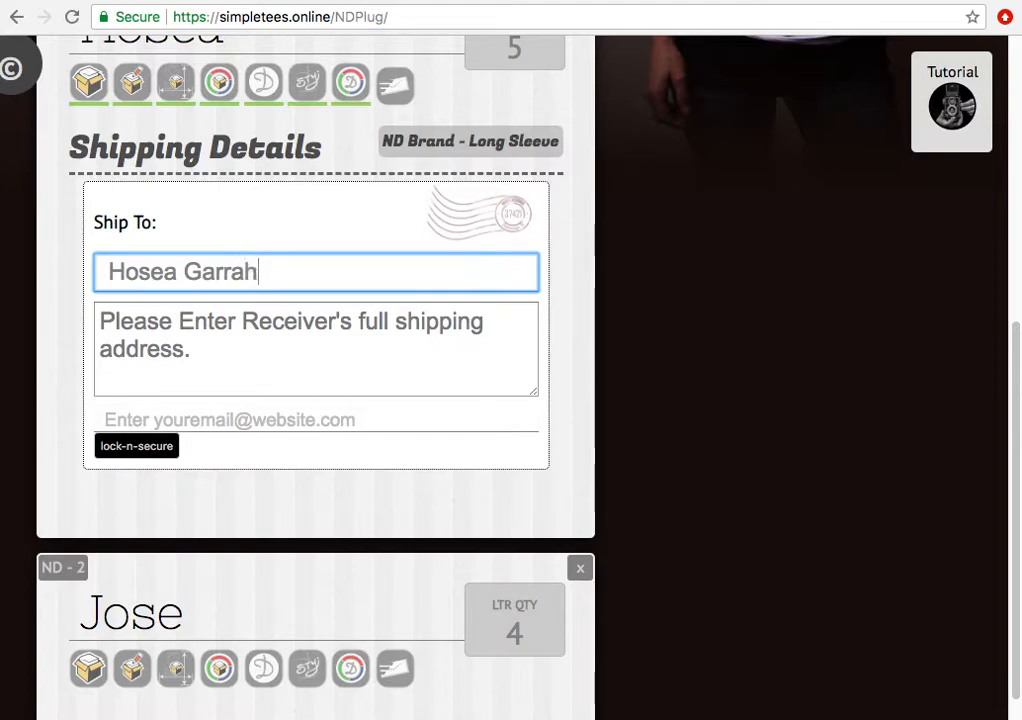
# - Enter the receiver's three-line shipping address and fill in the saved e-mail address
pyautogui.click(239, 358)
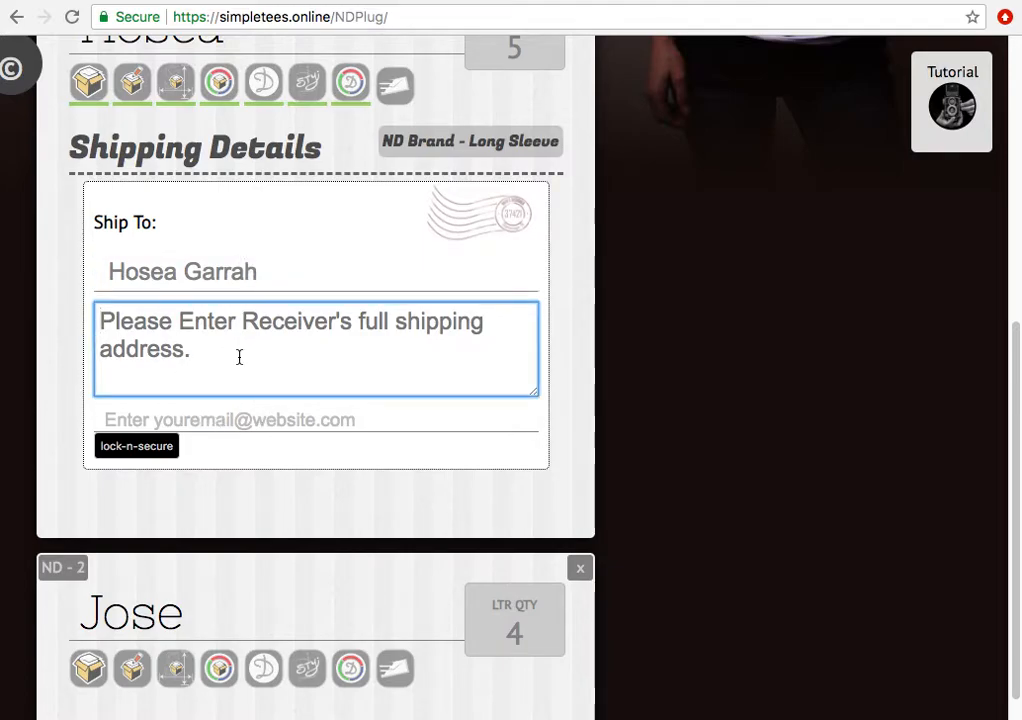
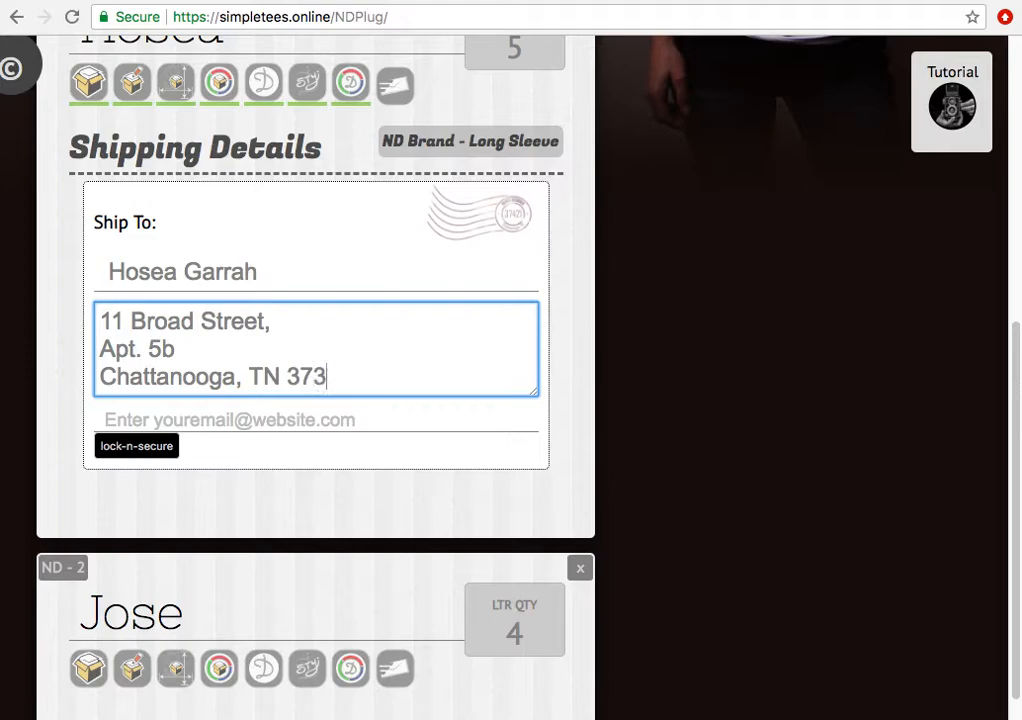
pyautogui.click(267, 424)
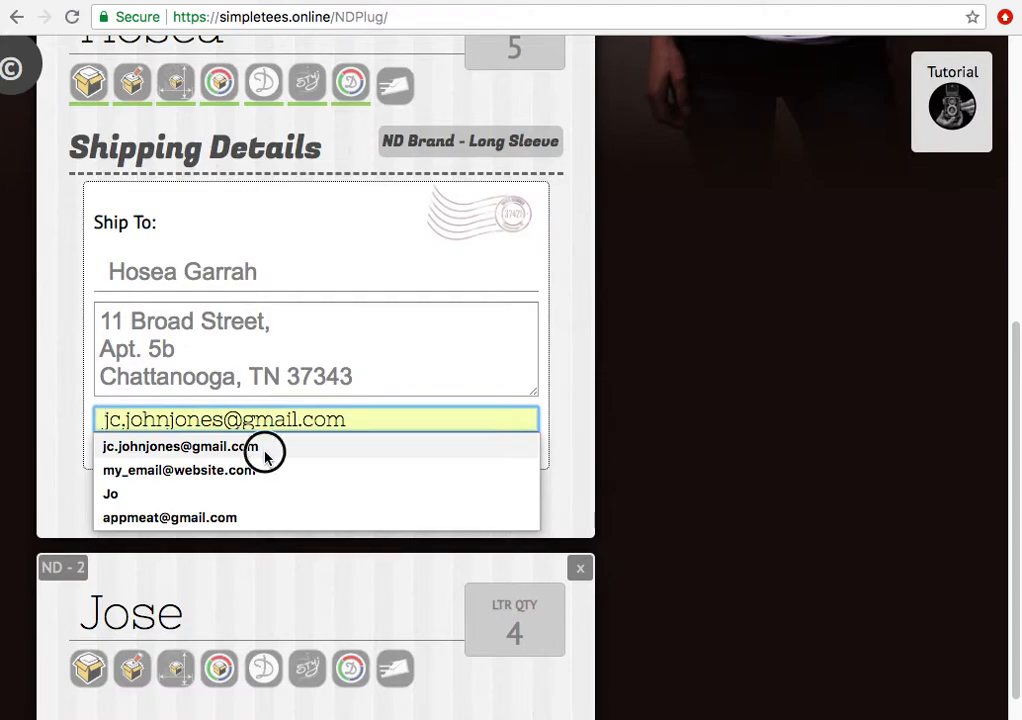
pyautogui.click(268, 449)
pyautogui.click(367, 487)
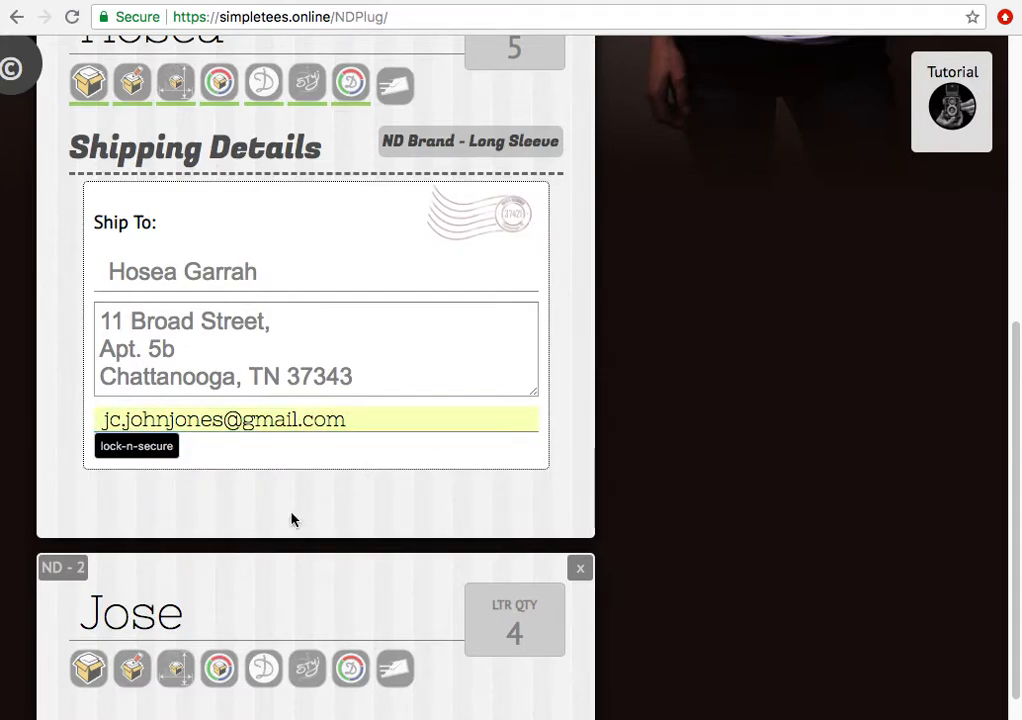
pyautogui.scroll(-2, 292, 520)
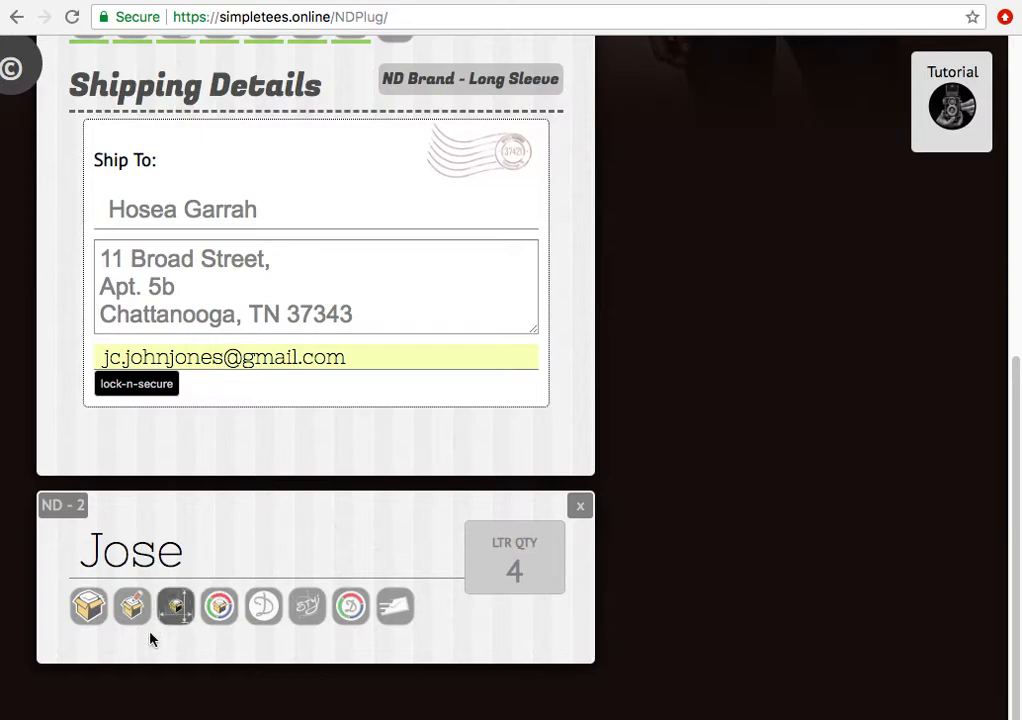
# - Choose Custom Tees - Short Sleeve as the product for the Jose tee
pyautogui.click(87, 612)
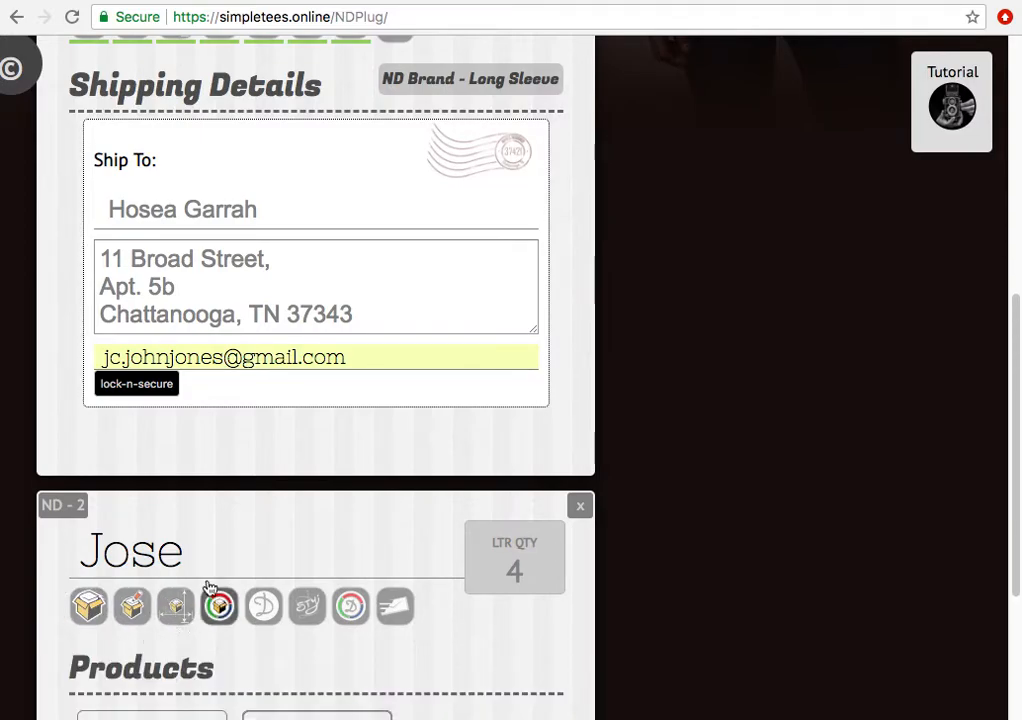
pyautogui.scroll(-3, 205, 589)
pyautogui.click(178, 630)
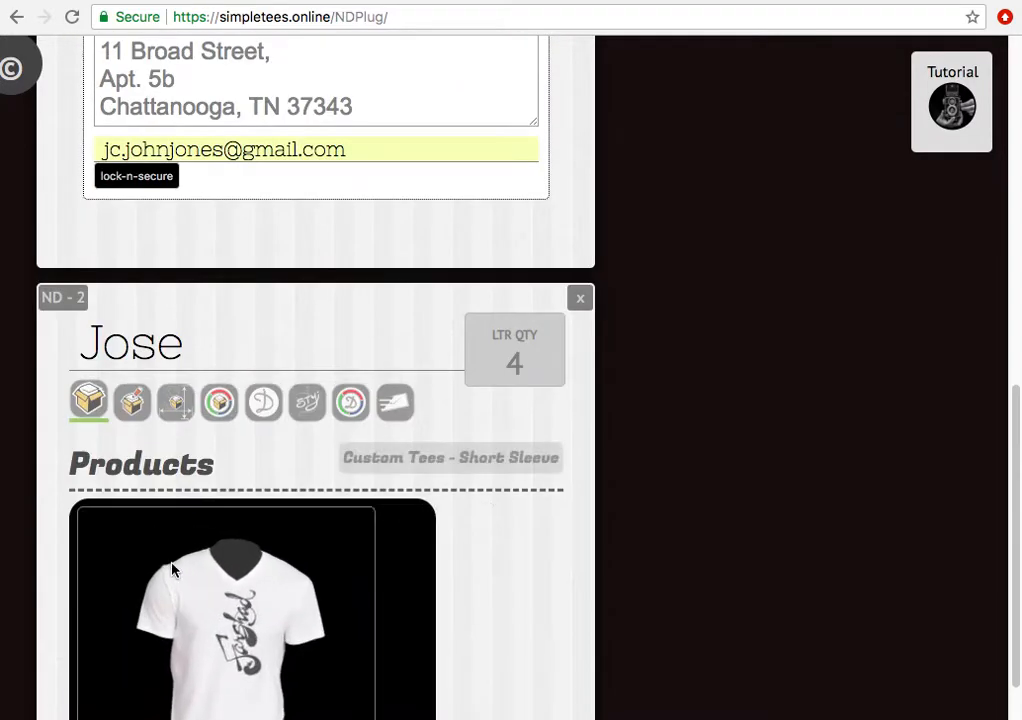
pyautogui.scroll(-4, 196, 483)
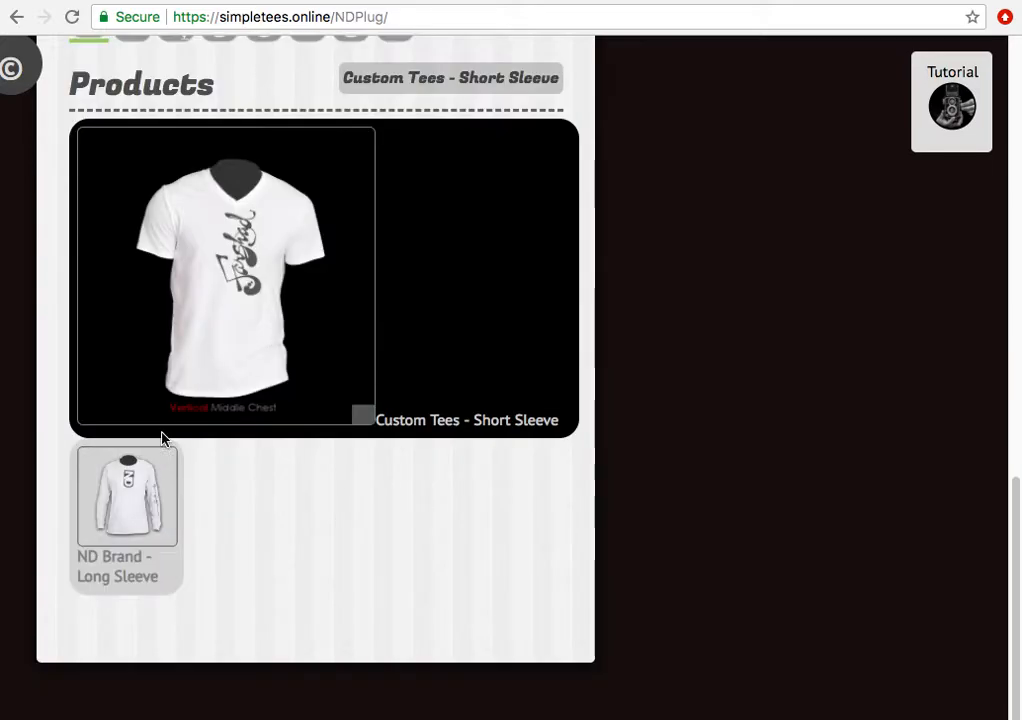
pyautogui.scroll(8, 196, 344)
pyautogui.scroll(-4, 190, 400)
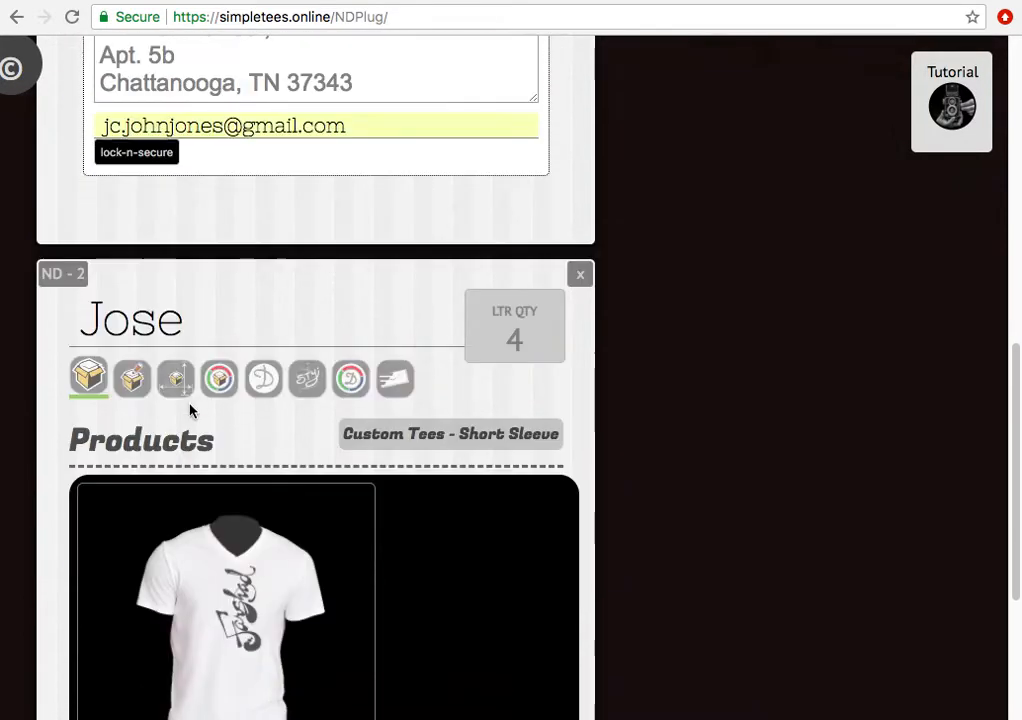
# - In Jose's style-position grid, preview Male T - 1, then the Male T - 5 middle-chest design
pyautogui.click(135, 376)
pyautogui.scroll(-5, 182, 412)
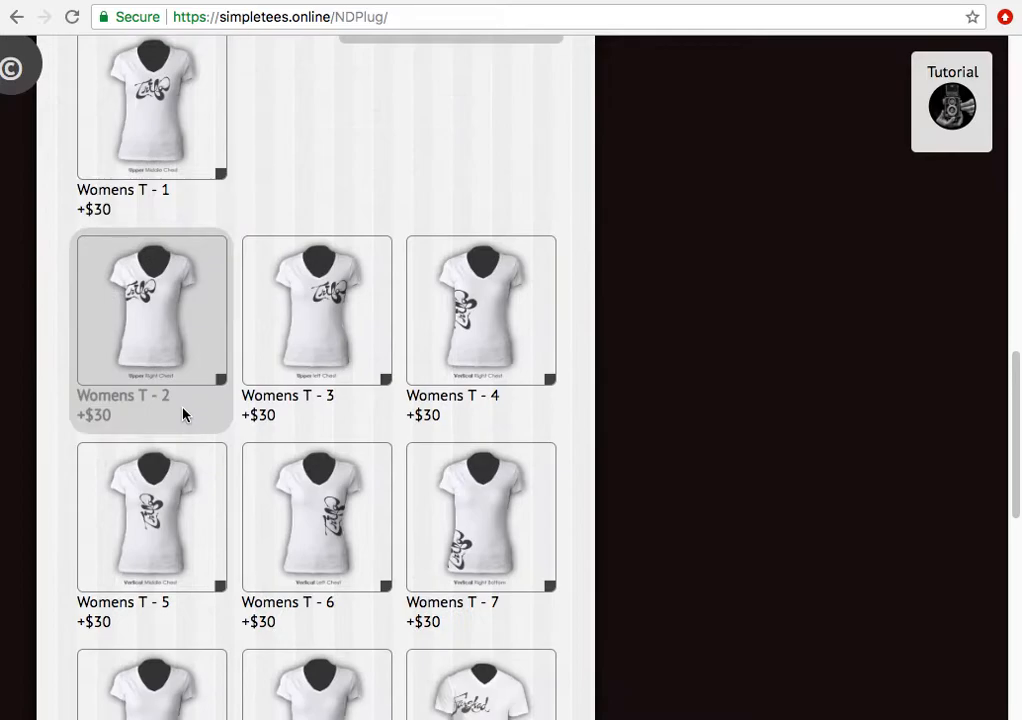
pyautogui.scroll(-8, 210, 250)
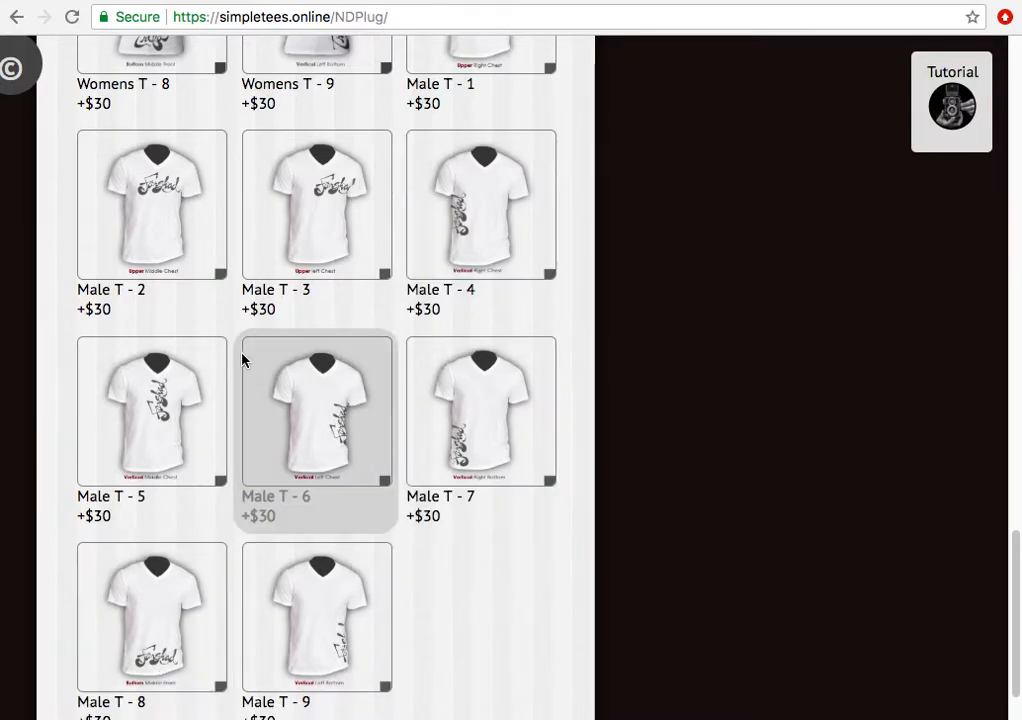
pyautogui.scroll(4, 313, 240)
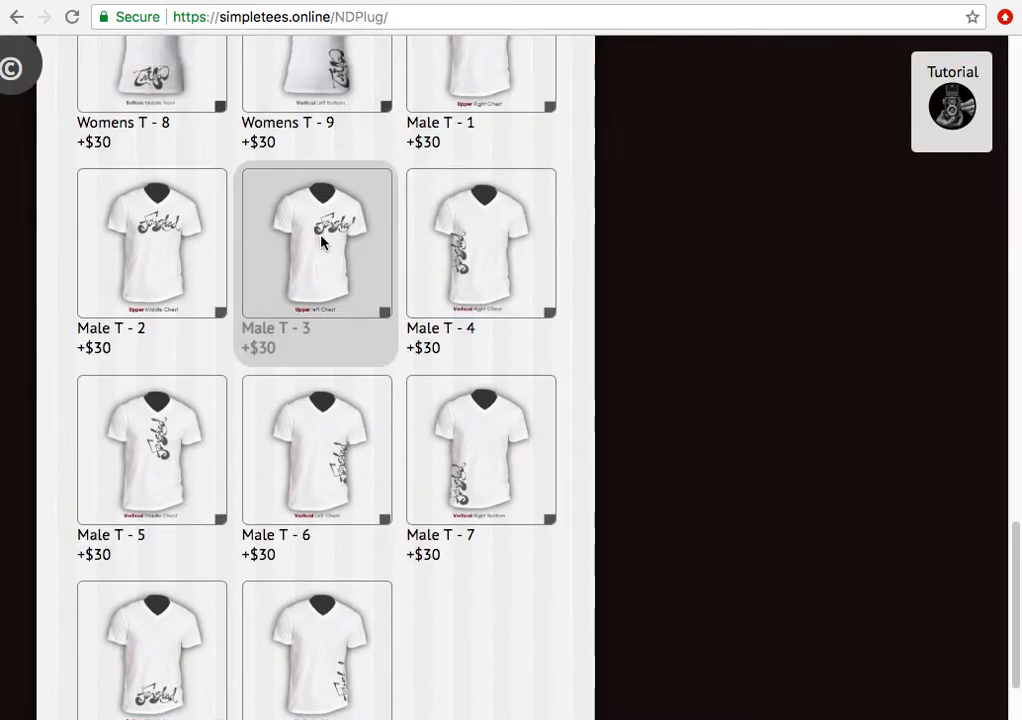
pyautogui.click(481, 370)
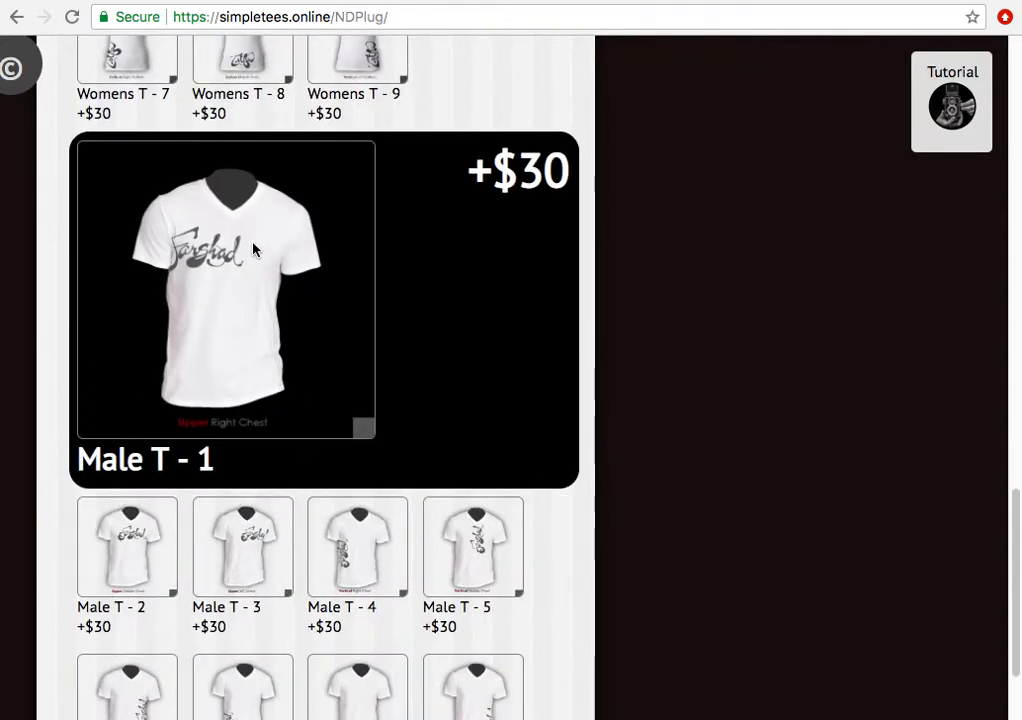
pyautogui.click(479, 575)
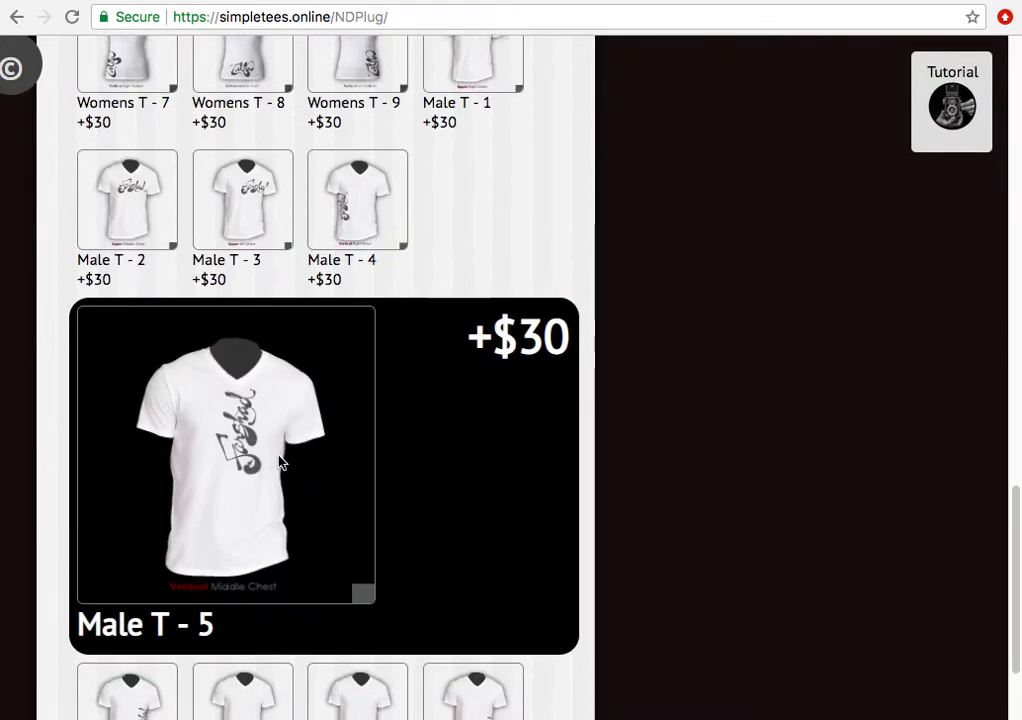
pyautogui.scroll(-3, 285, 463)
pyautogui.scroll(-6, 291, 456)
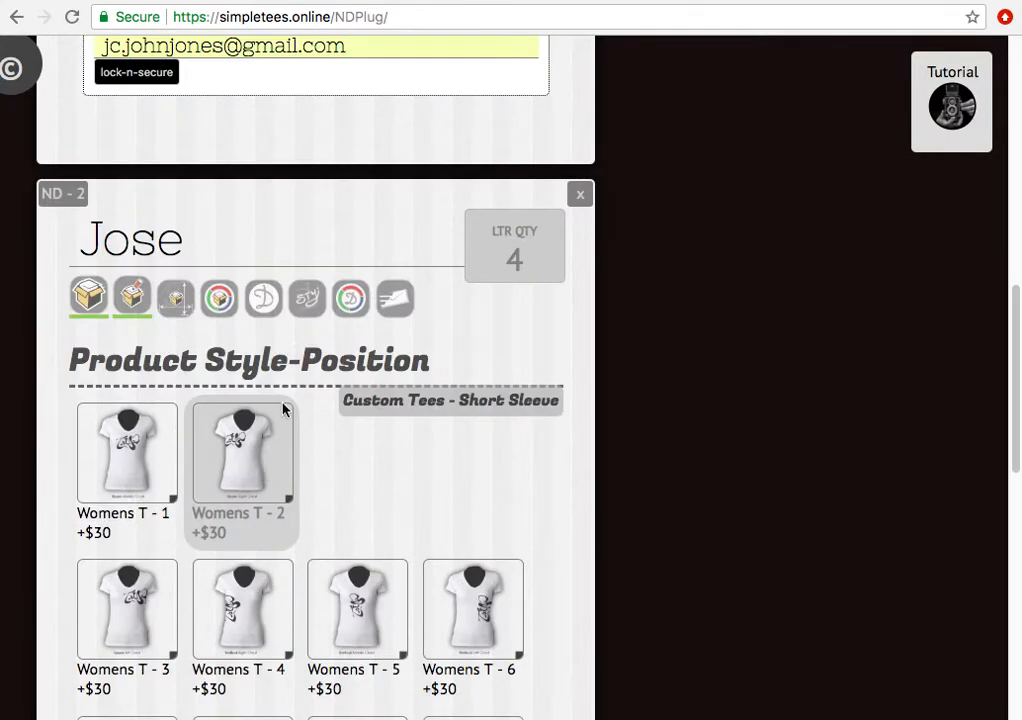
# - Make the Jose tee size Adult - 2x-large with a White shirt
pyautogui.click(175, 298)
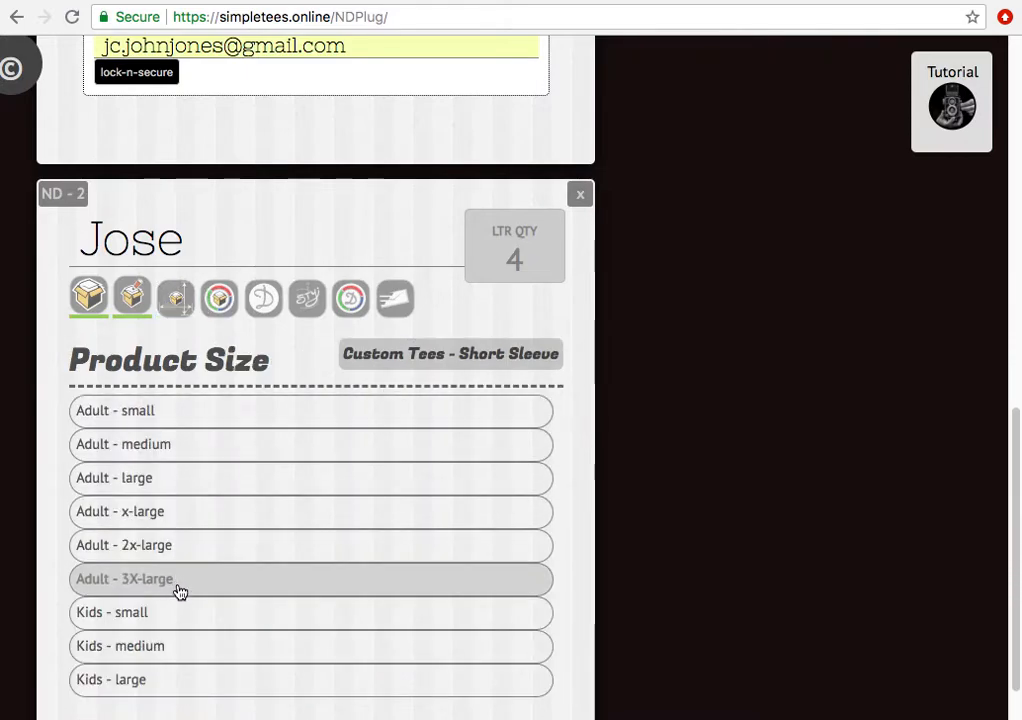
pyautogui.click(189, 555)
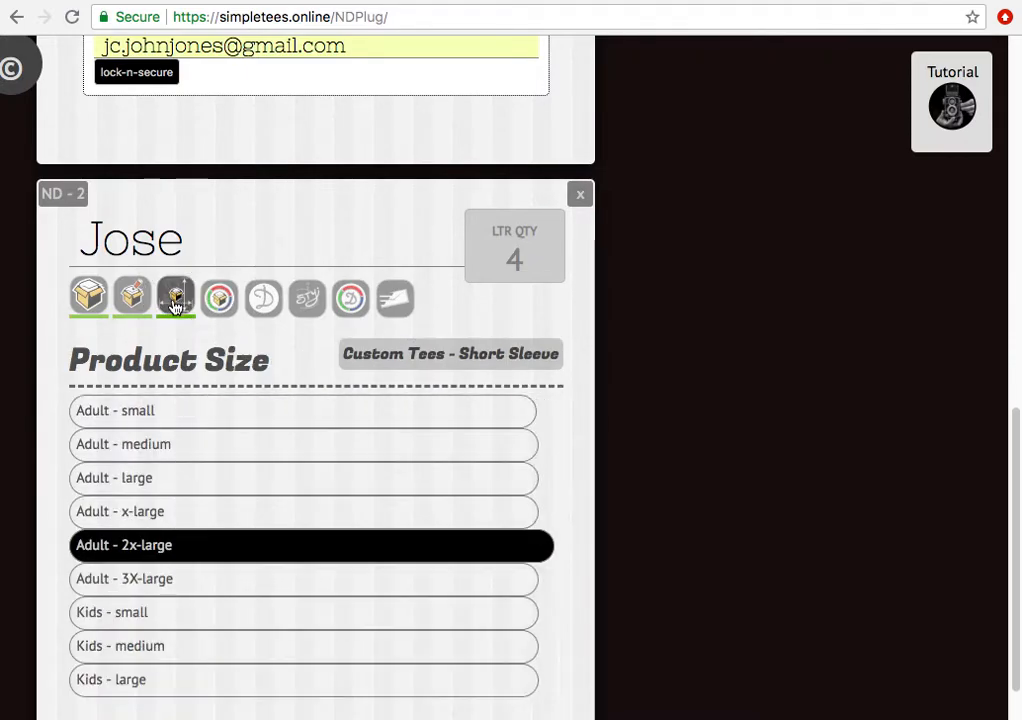
pyautogui.click(224, 299)
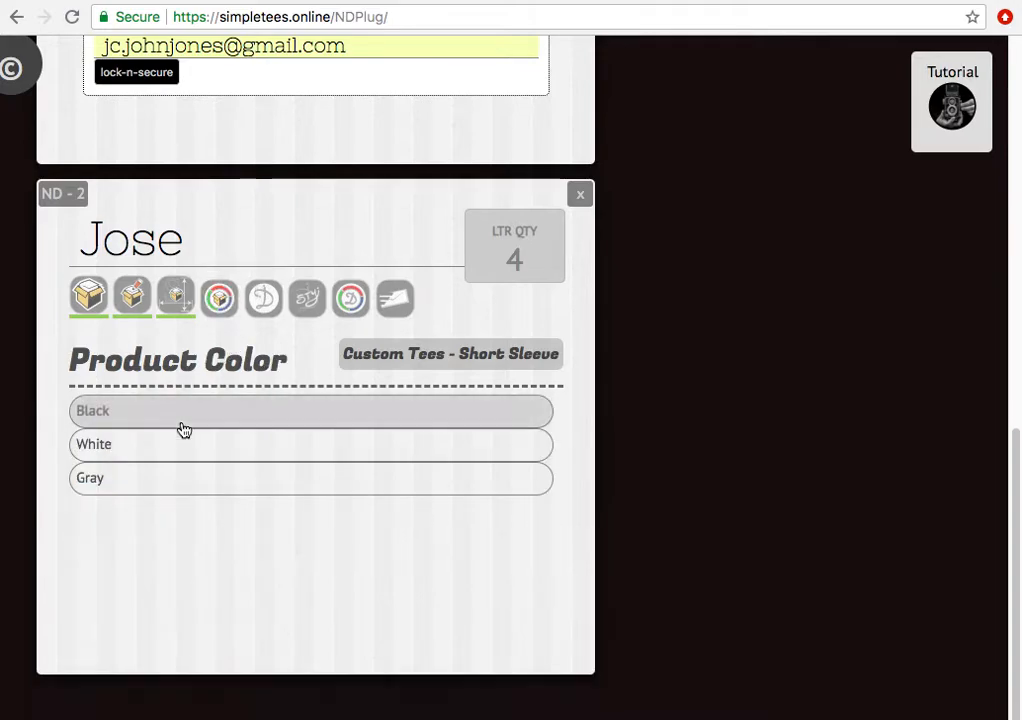
pyautogui.click(148, 548)
# - Choose the Names Designer Signature design with ND Choice lettering in Silver
pyautogui.click(264, 399)
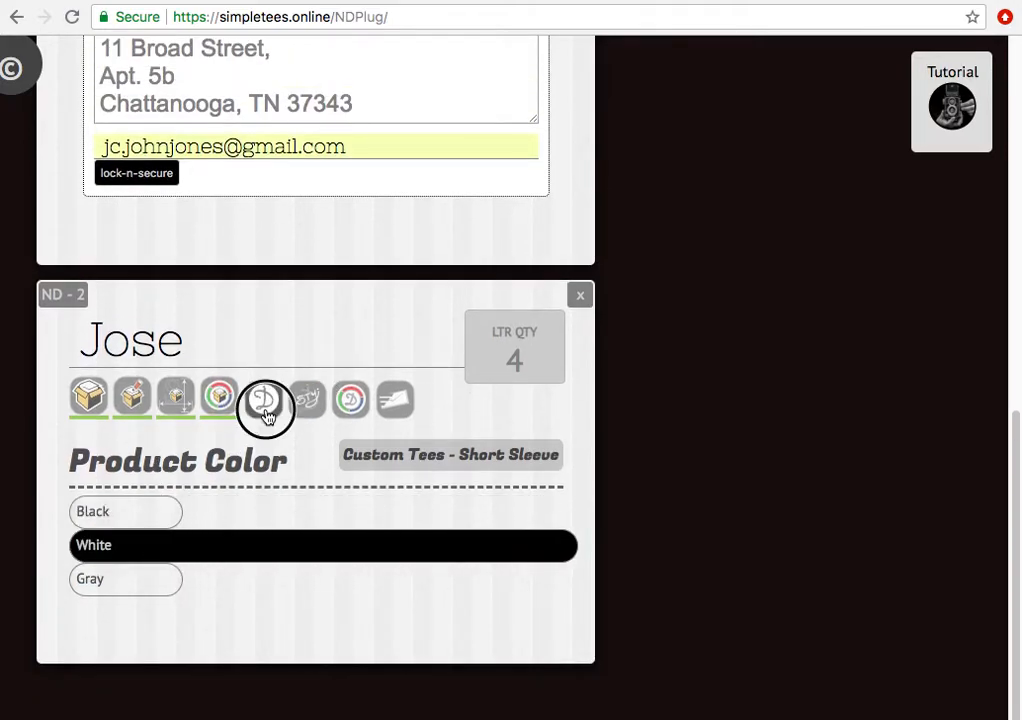
pyautogui.click(187, 582)
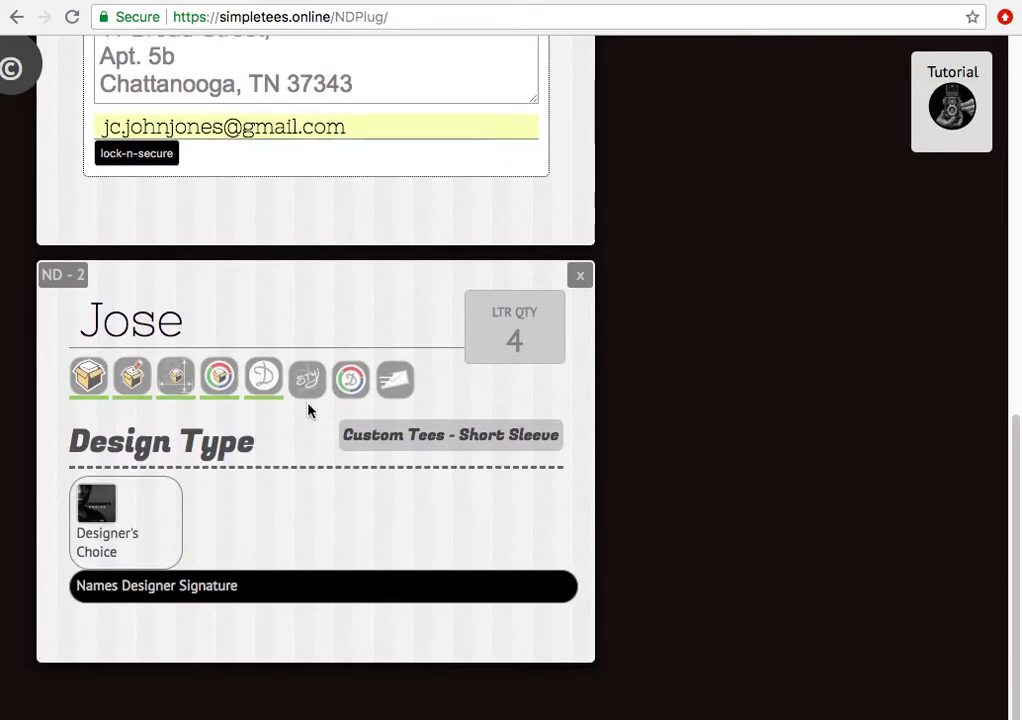
pyautogui.click(306, 386)
pyautogui.click(205, 500)
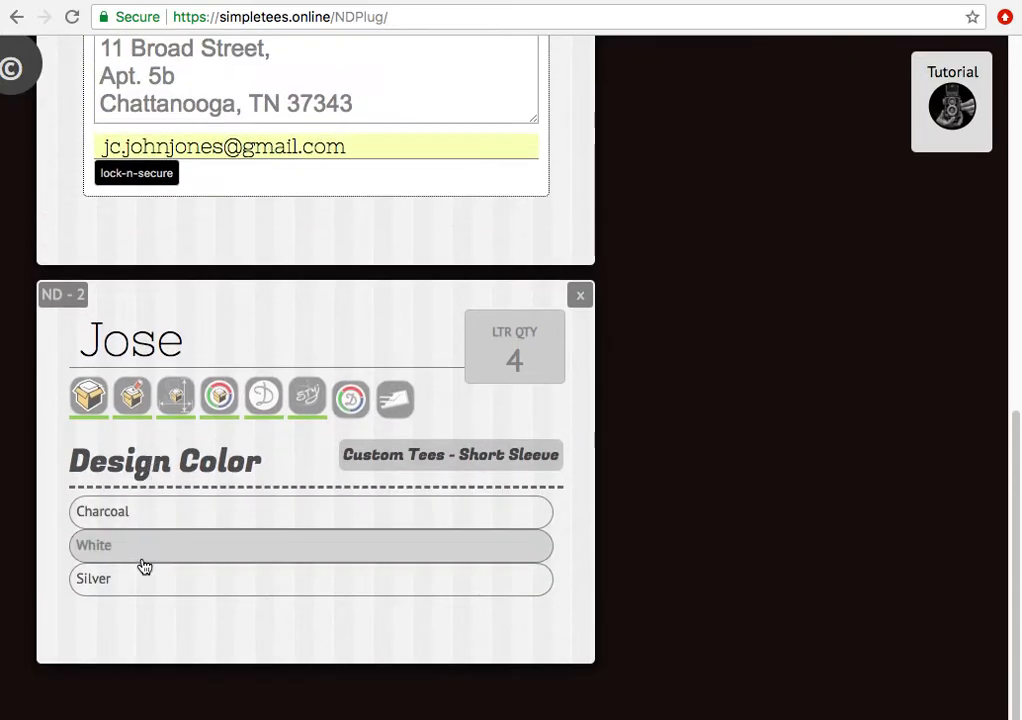
pyautogui.click(141, 580)
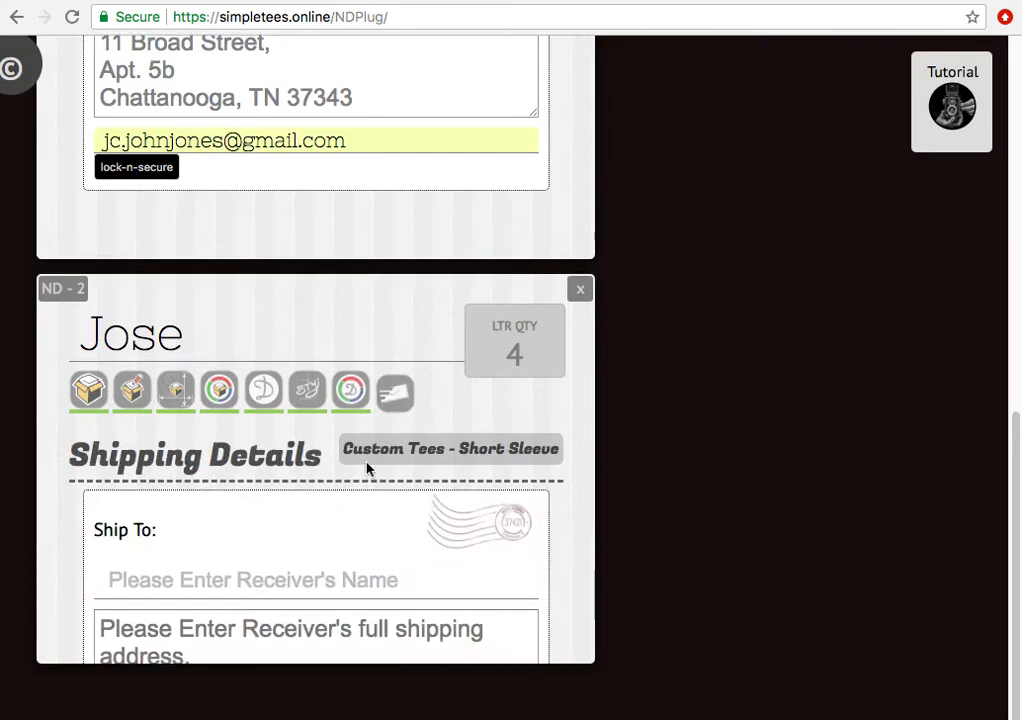
# - Enter the receiver's full name and two-line postal address in Jose's shipping details
pyautogui.click(244, 396)
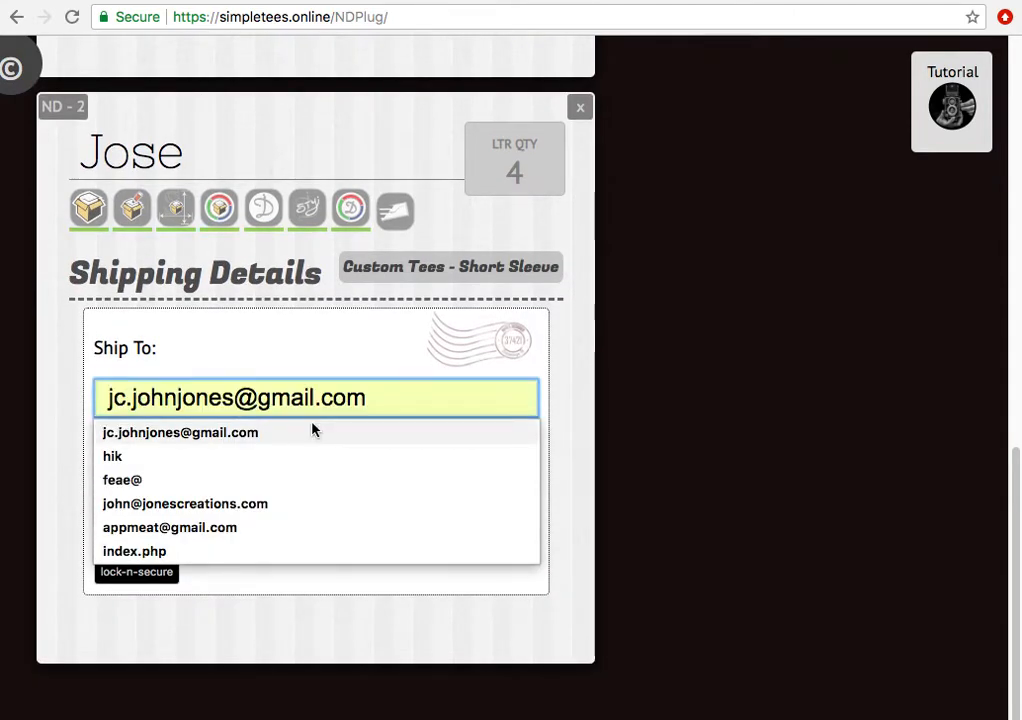
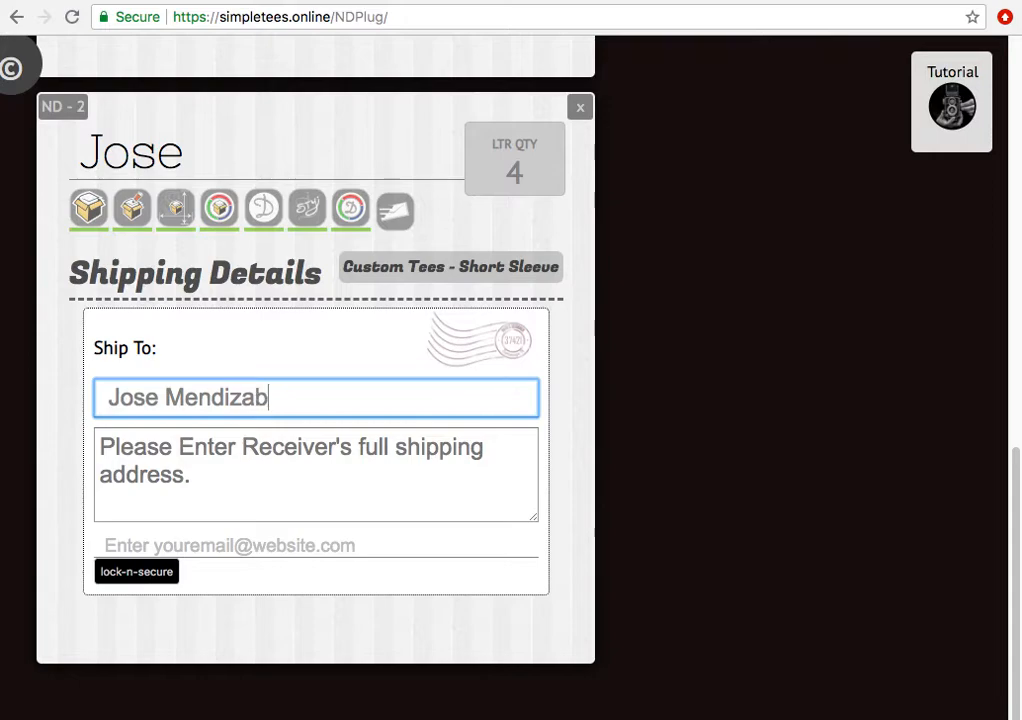
pyautogui.click(324, 500)
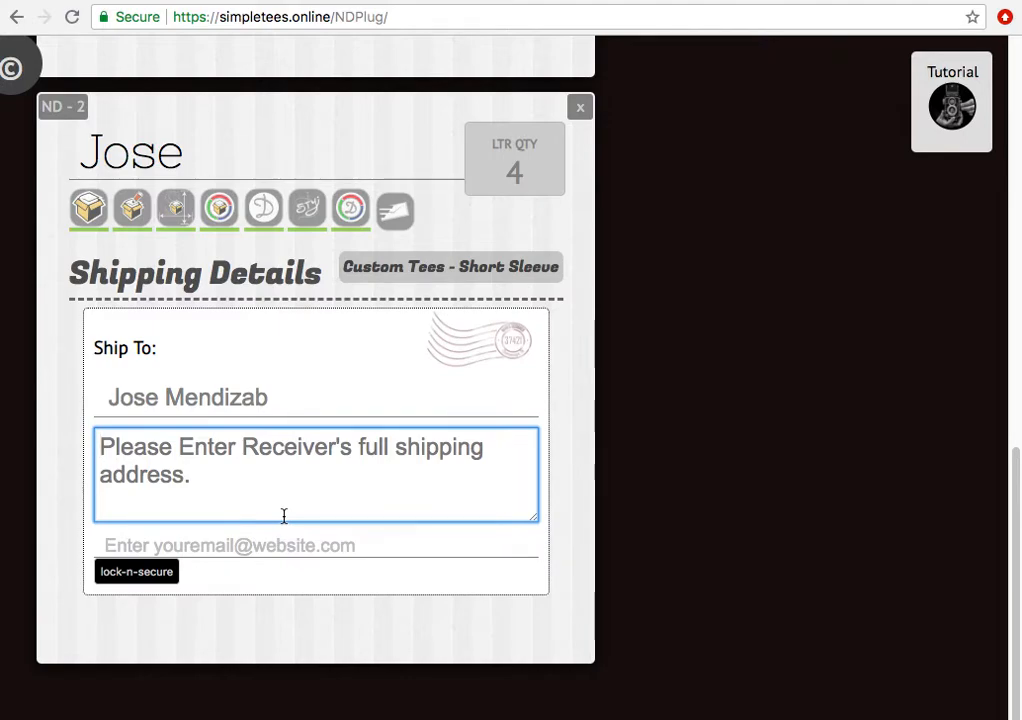
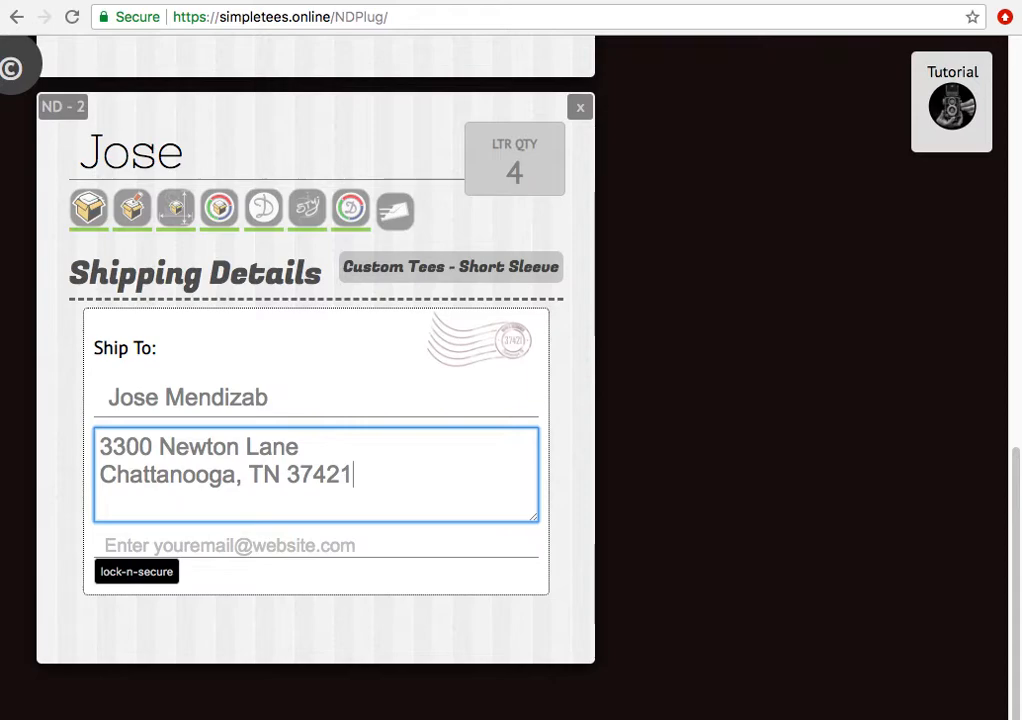
# - Fill in the contact e-mail from the saved suggestion and review both tee cards
pyautogui.click(279, 545)
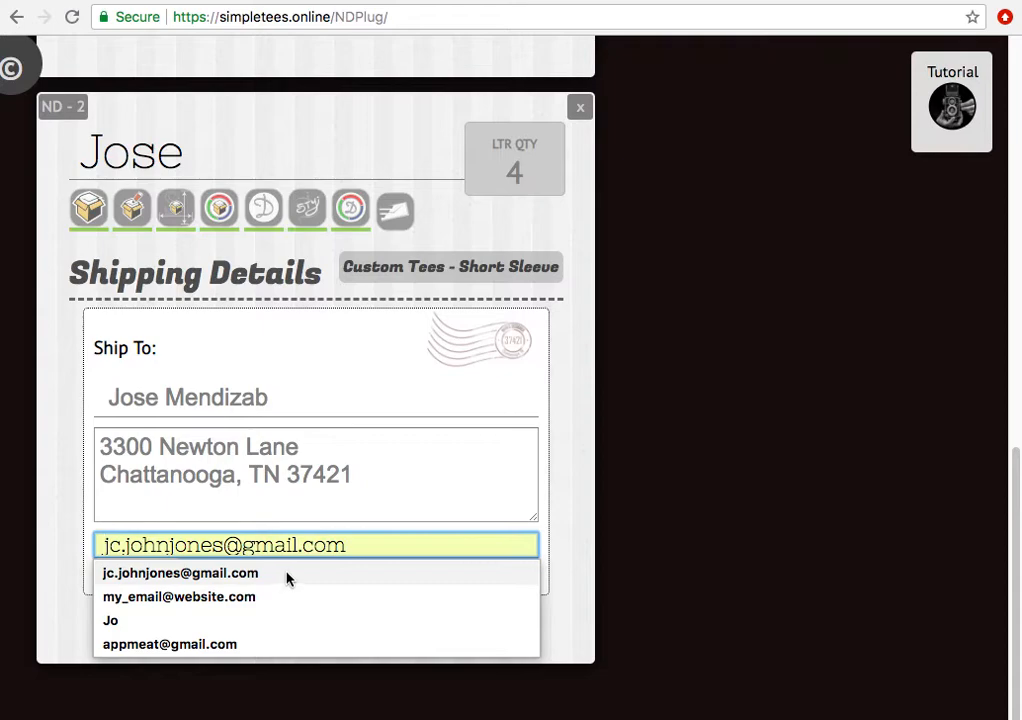
pyautogui.click(266, 576)
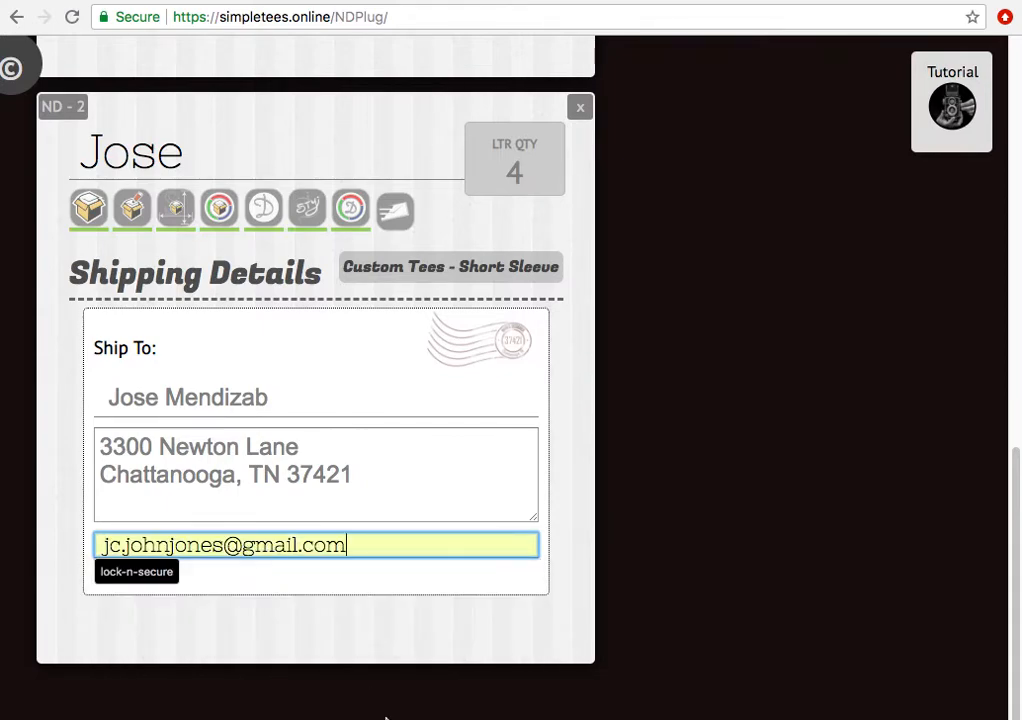
pyautogui.click(576, 512)
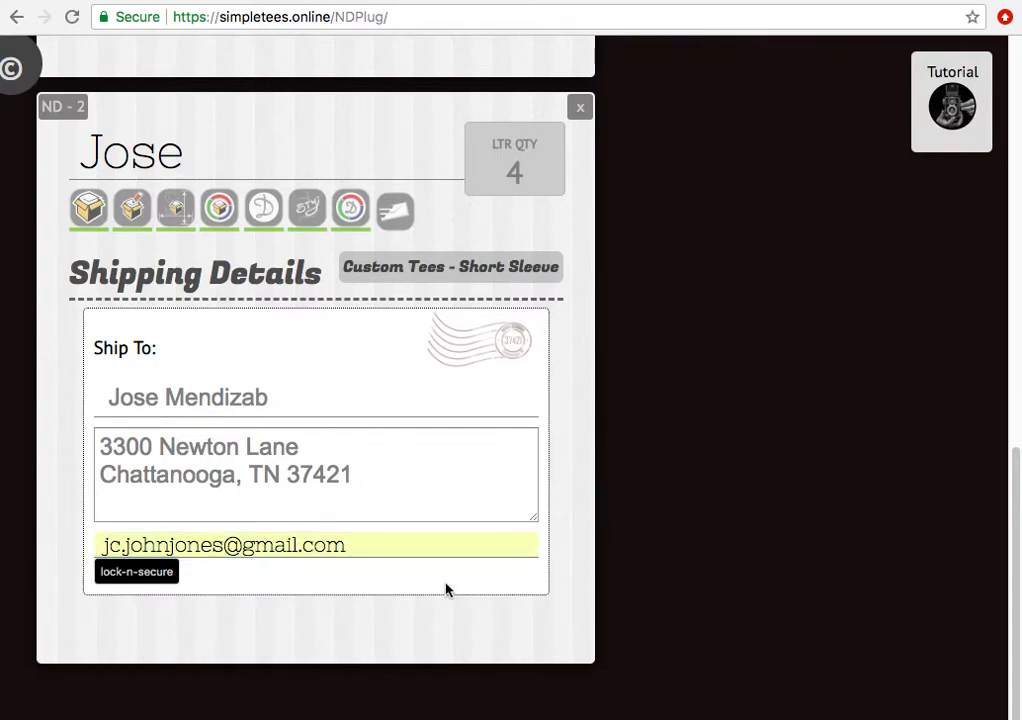
pyautogui.click(173, 542)
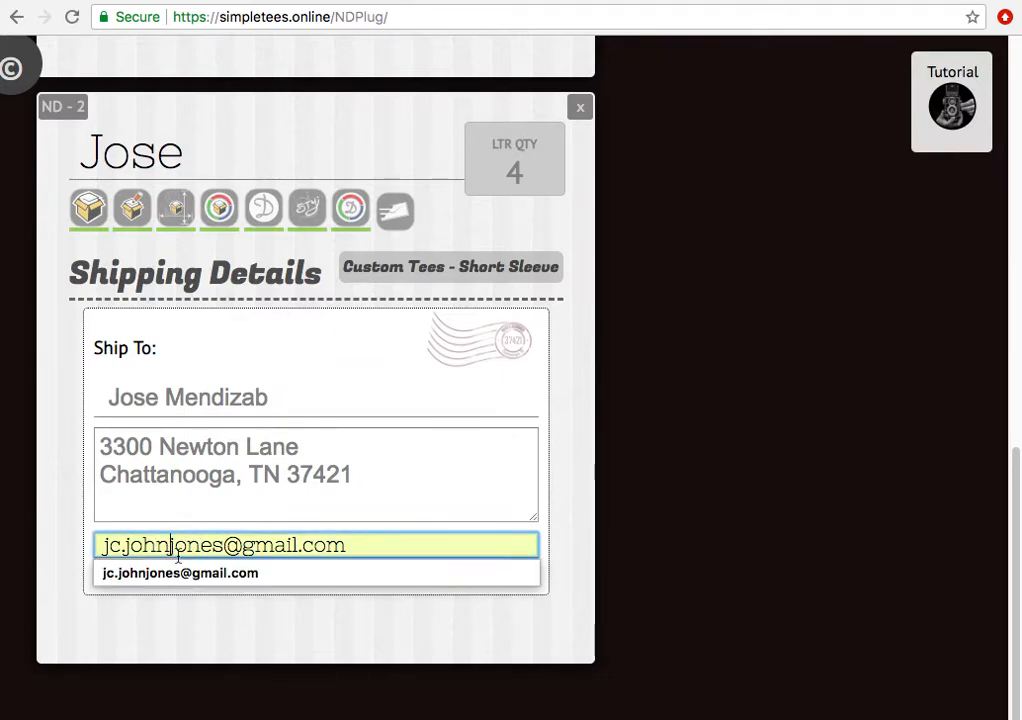
pyautogui.click(550, 414)
pyautogui.scroll(5, 545, 403)
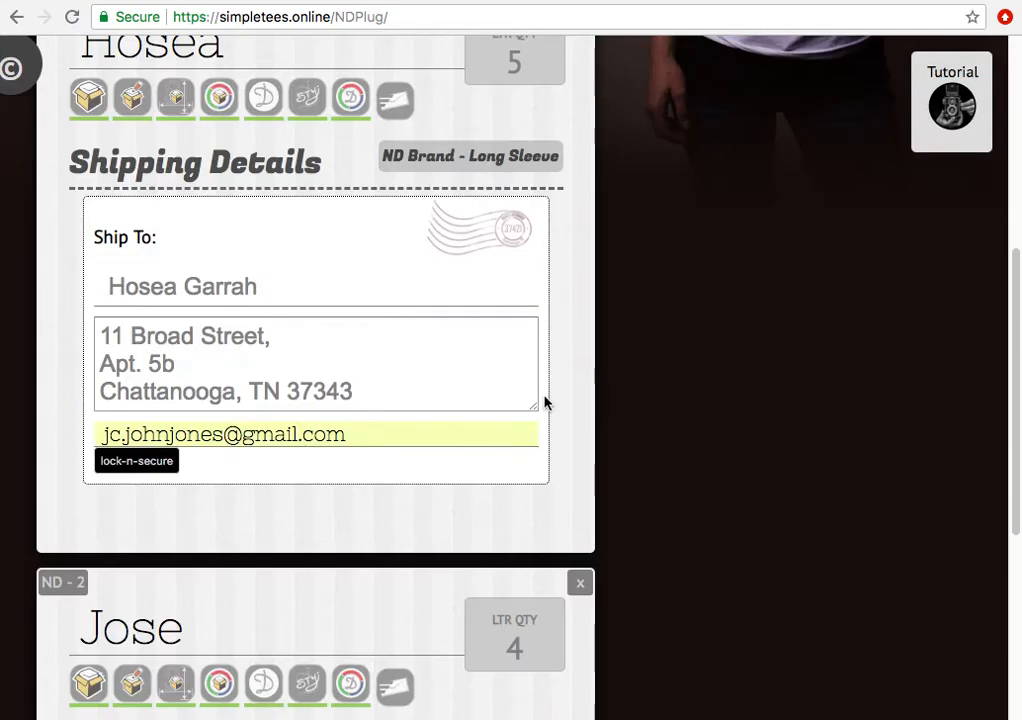
pyautogui.scroll(3, 545, 403)
pyautogui.scroll(-3, 290, 449)
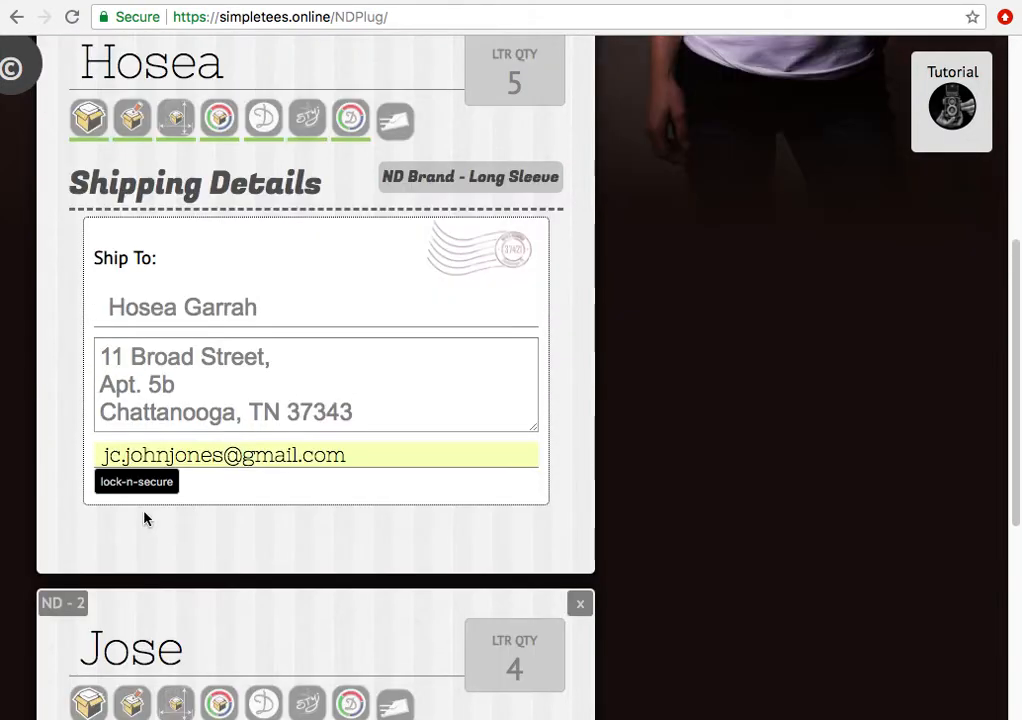
pyautogui.scroll(-6, 144, 540)
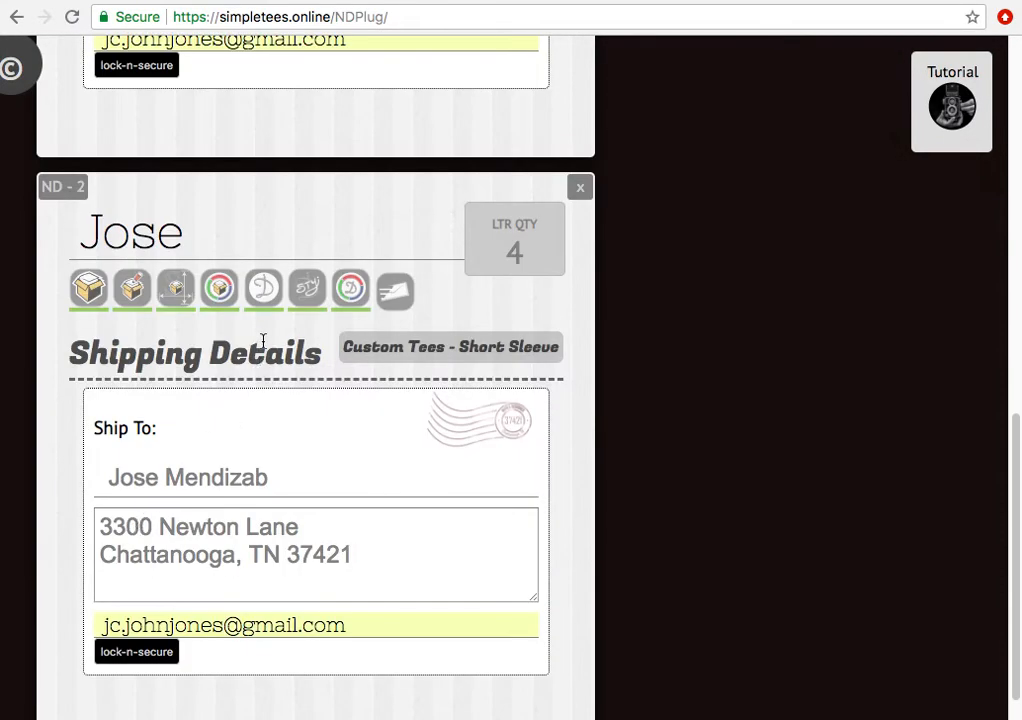
pyautogui.scroll(2, 260, 335)
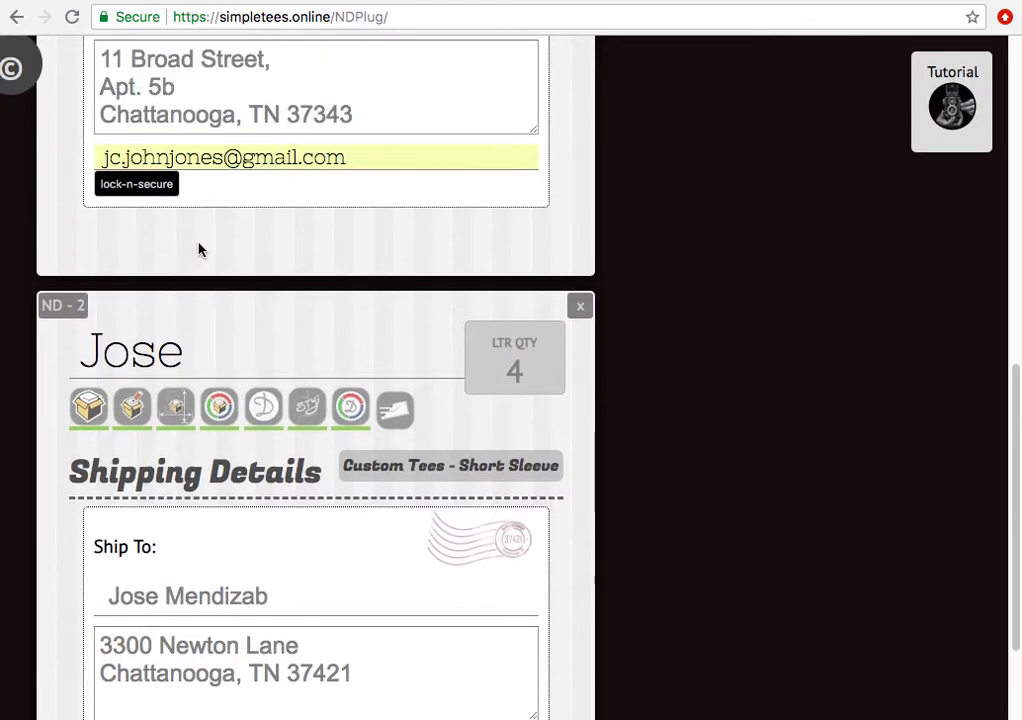
pyautogui.scroll(7, 199, 248)
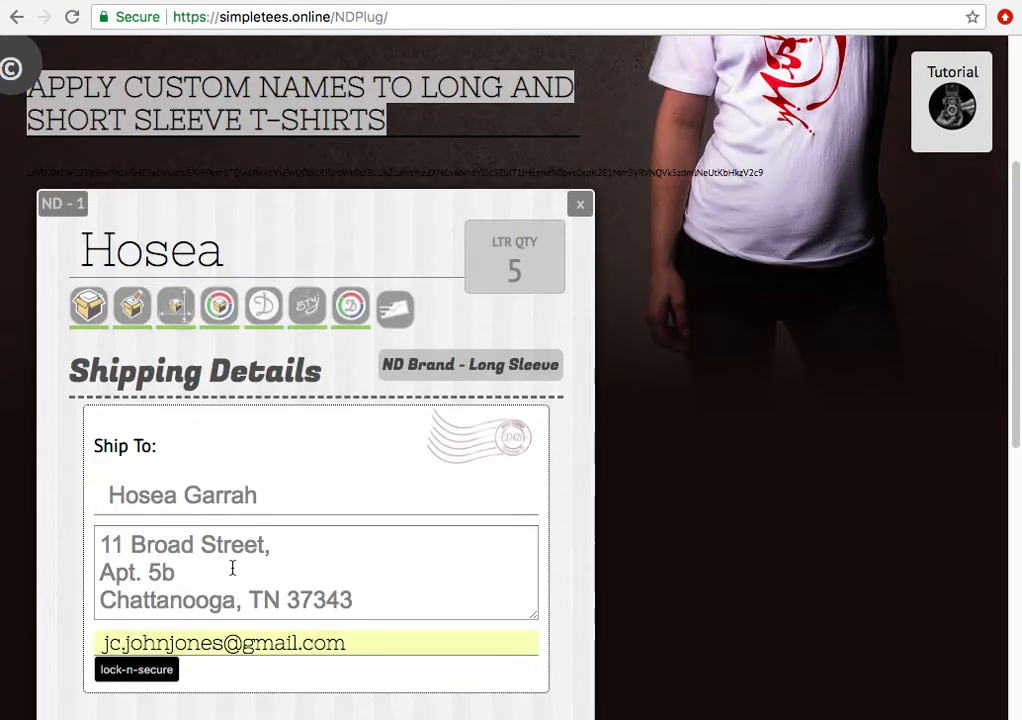
pyautogui.scroll(-2, 265, 462)
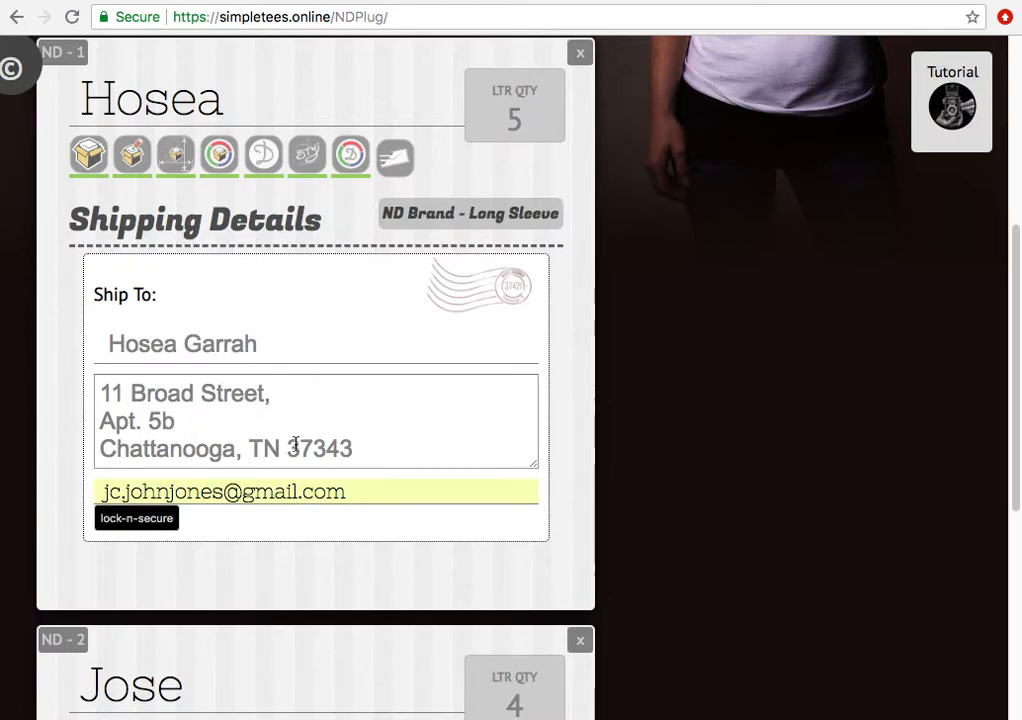
# - Secure the Hosea tee's shipping information and reopen its shipping details
pyautogui.click(143, 519)
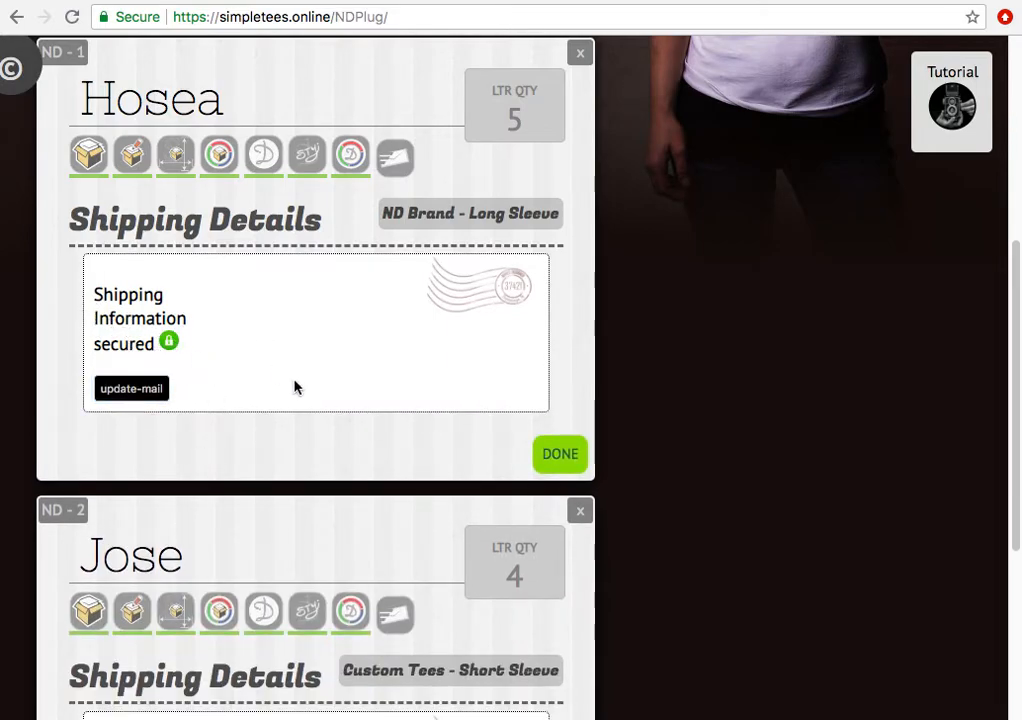
pyautogui.click(533, 458)
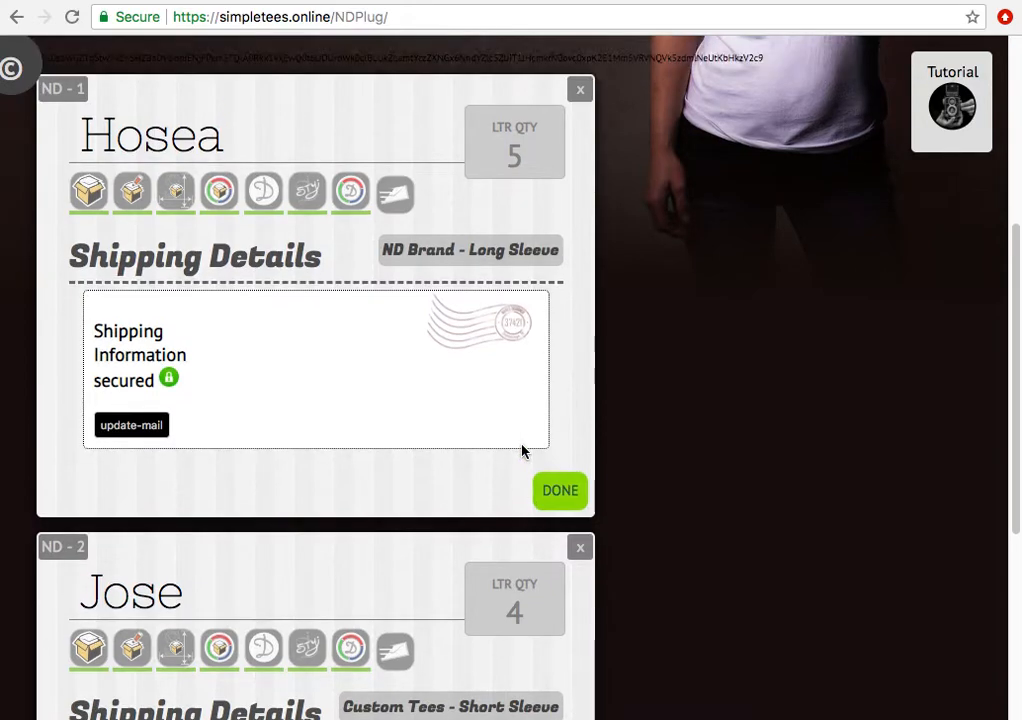
pyautogui.scroll(6, 397, 430)
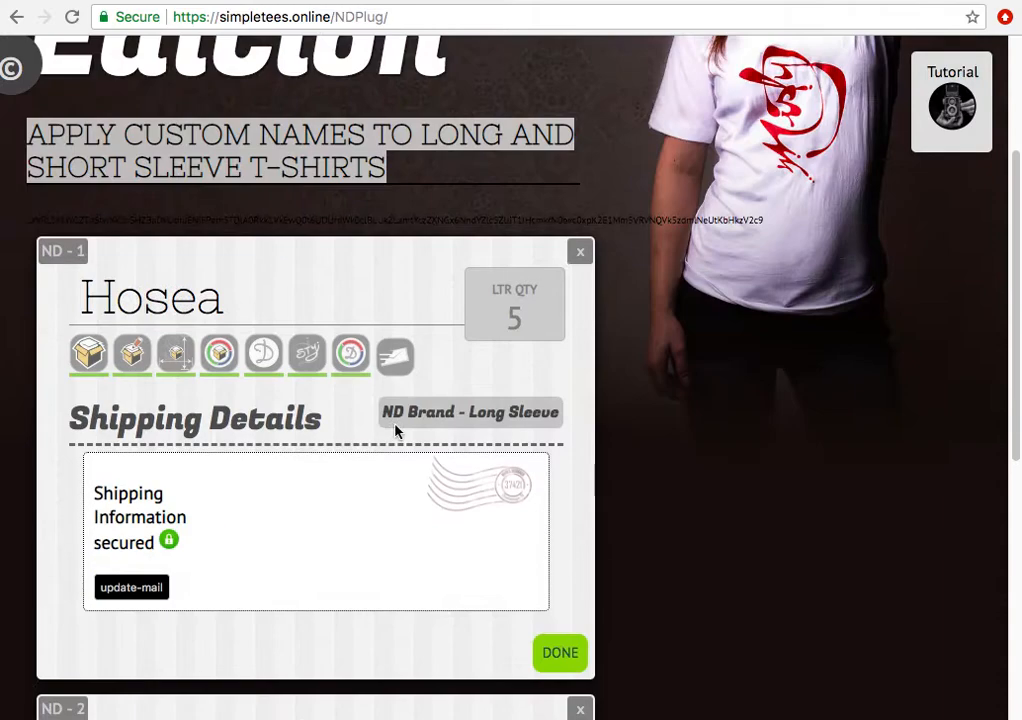
pyautogui.click(394, 363)
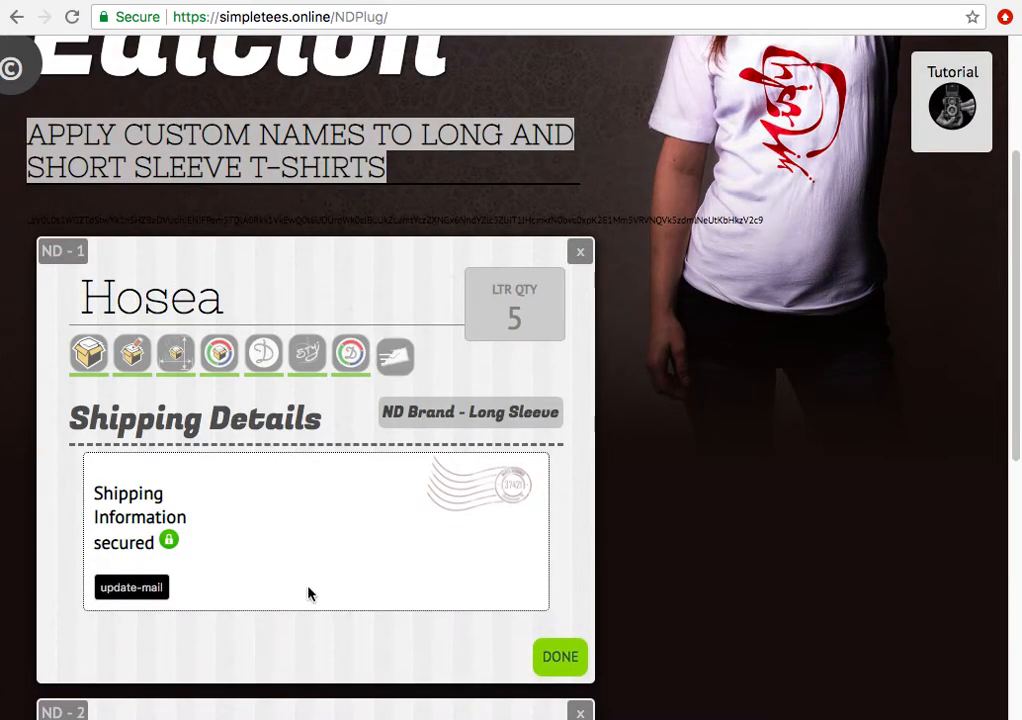
pyautogui.click(393, 372)
pyautogui.click(398, 372)
pyautogui.click(392, 383)
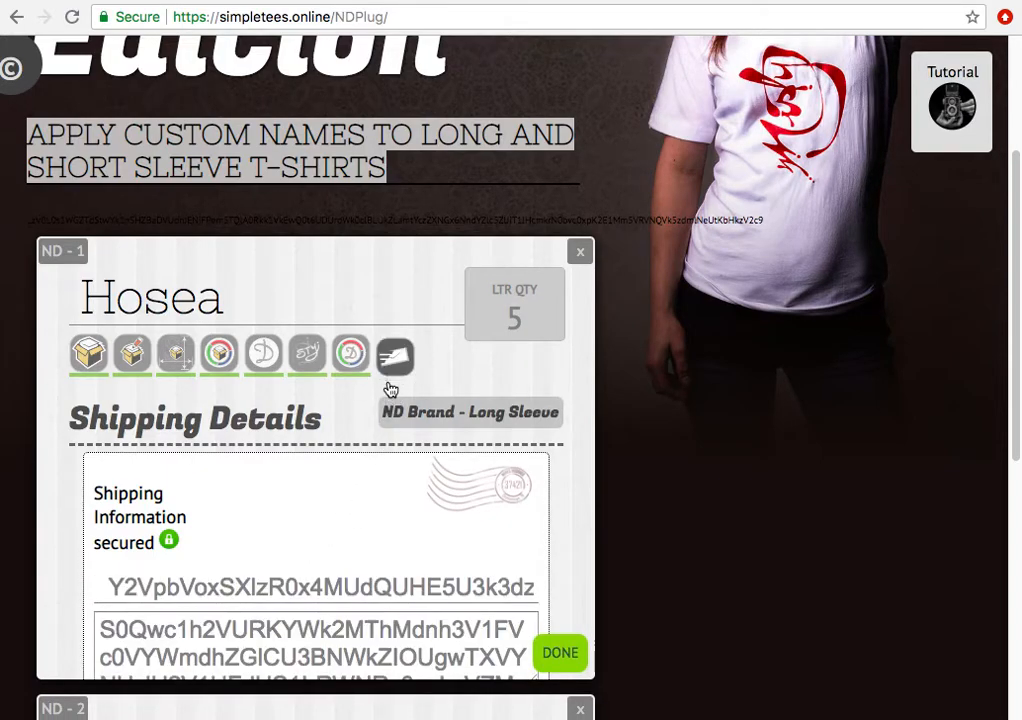
# - Unlock the first tee's shipping info and add the saved contact e-mail
pyautogui.click(149, 591)
pyautogui.scroll(-3, 175, 470)
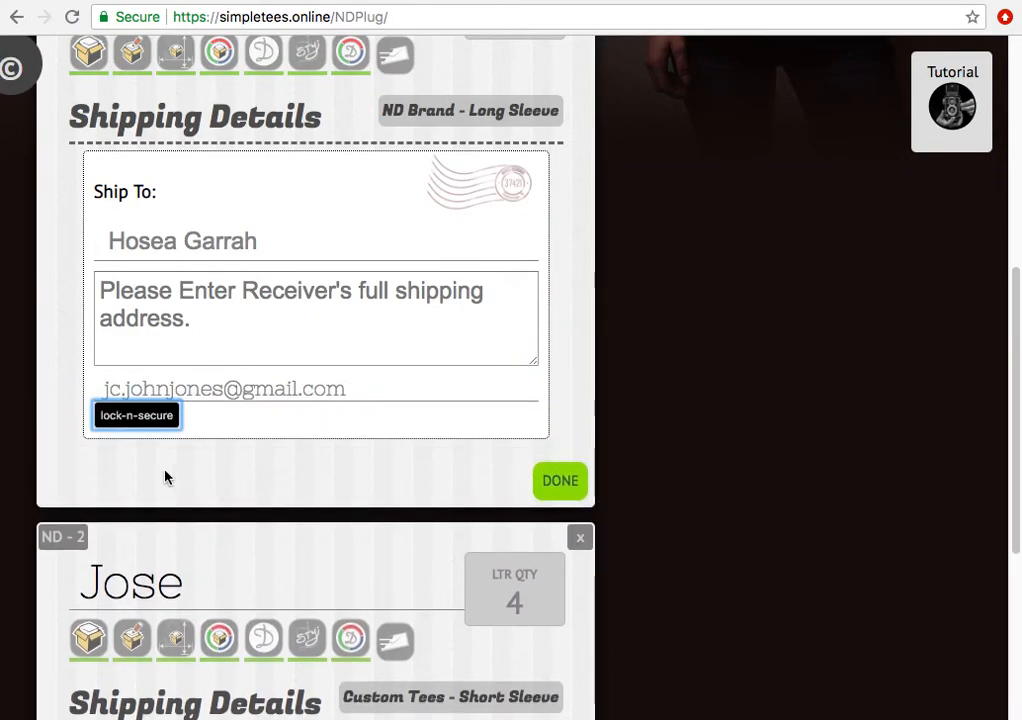
pyautogui.click(136, 241)
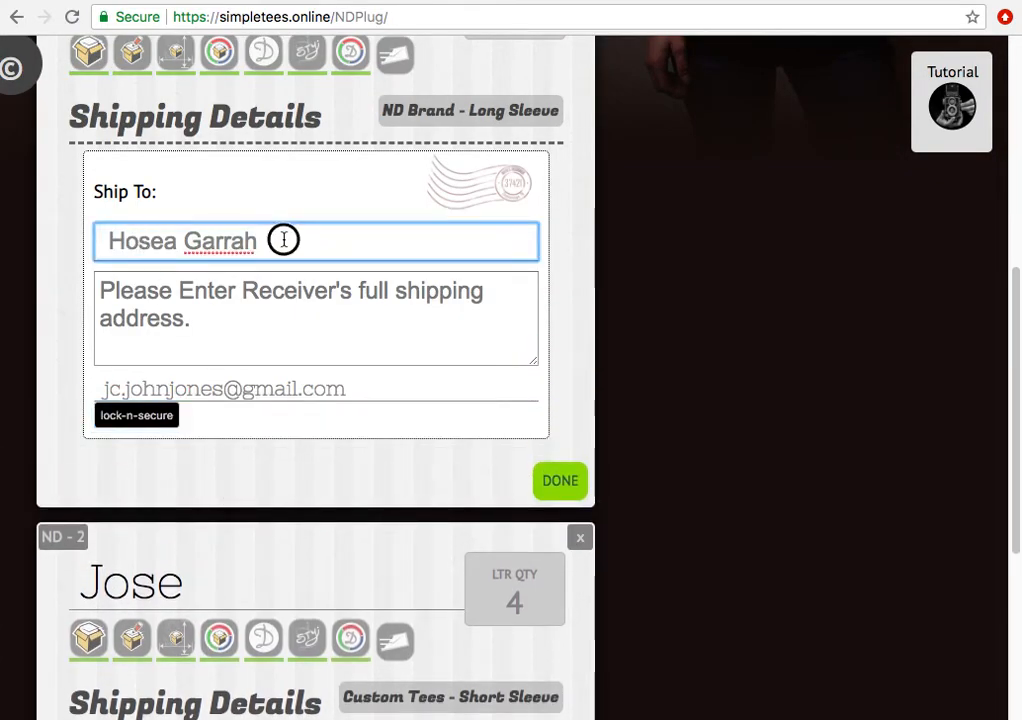
pyautogui.moveTo(278, 241); pyautogui.dragTo(23, 239)
pyautogui.click(187, 317)
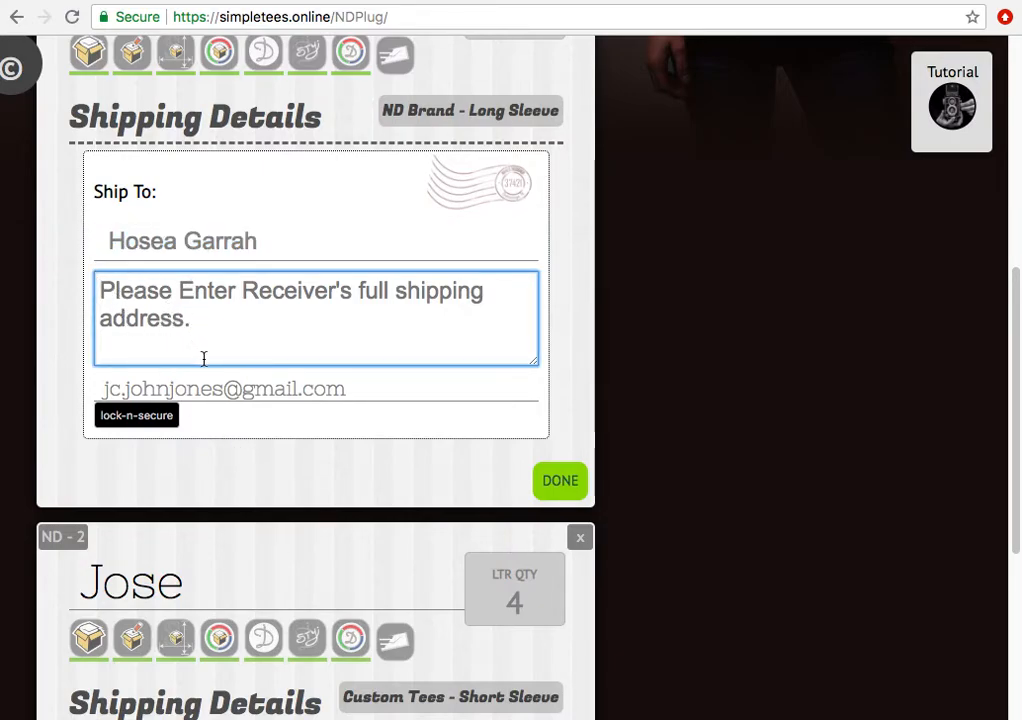
pyautogui.click(222, 390)
pyautogui.click(401, 390)
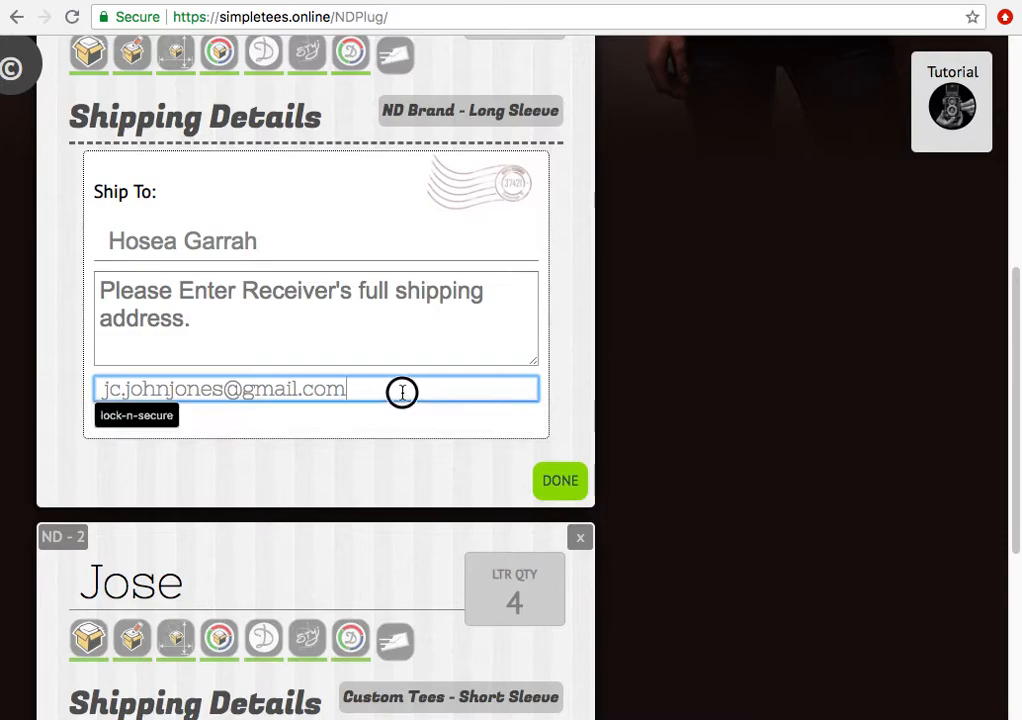
pyautogui.click(194, 424)
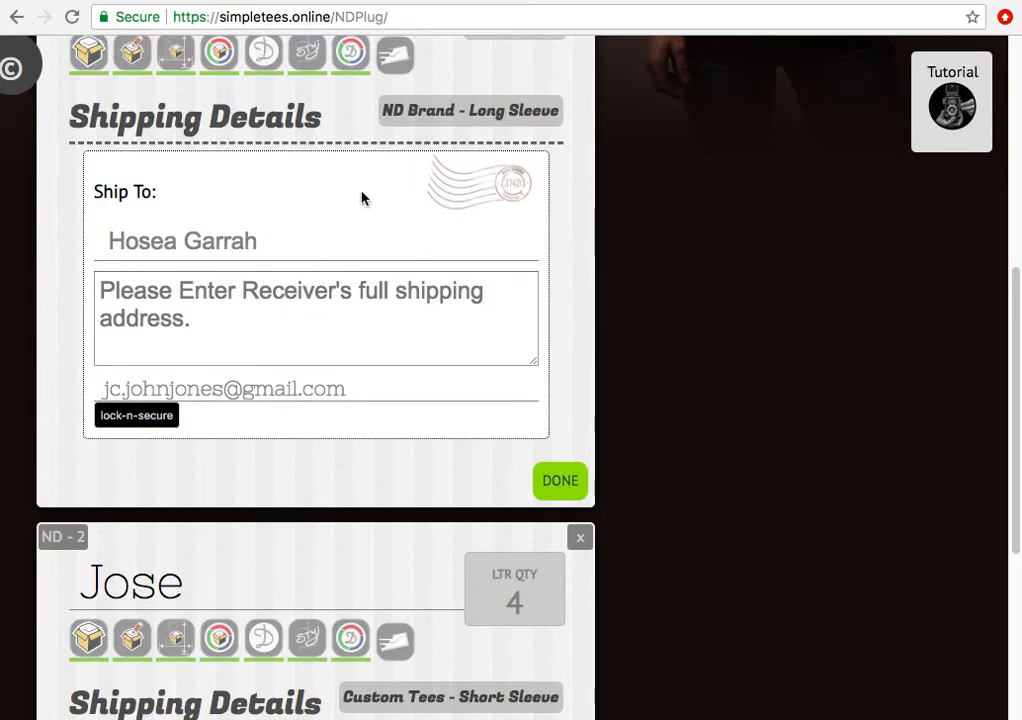
# - Encrypt and lock the first tee's shipping details, then scroll down to the ND-2 card
pyautogui.scroll(-3, 355, 200)
pyautogui.scroll(8, 358, 195)
pyautogui.click(393, 347)
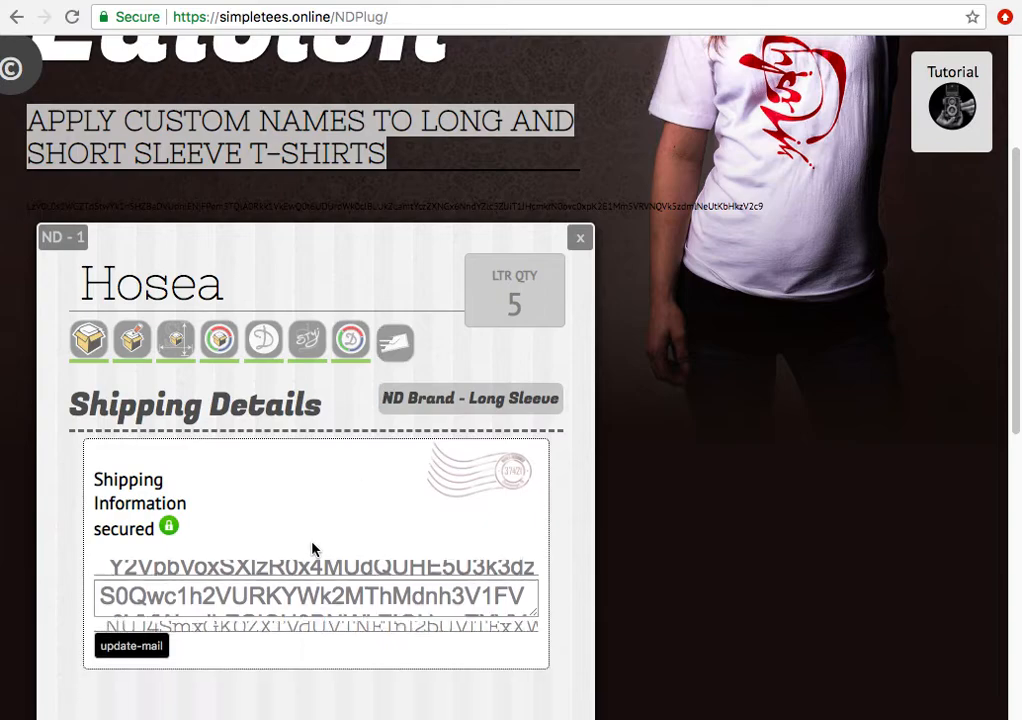
pyautogui.scroll(-2, 145, 505)
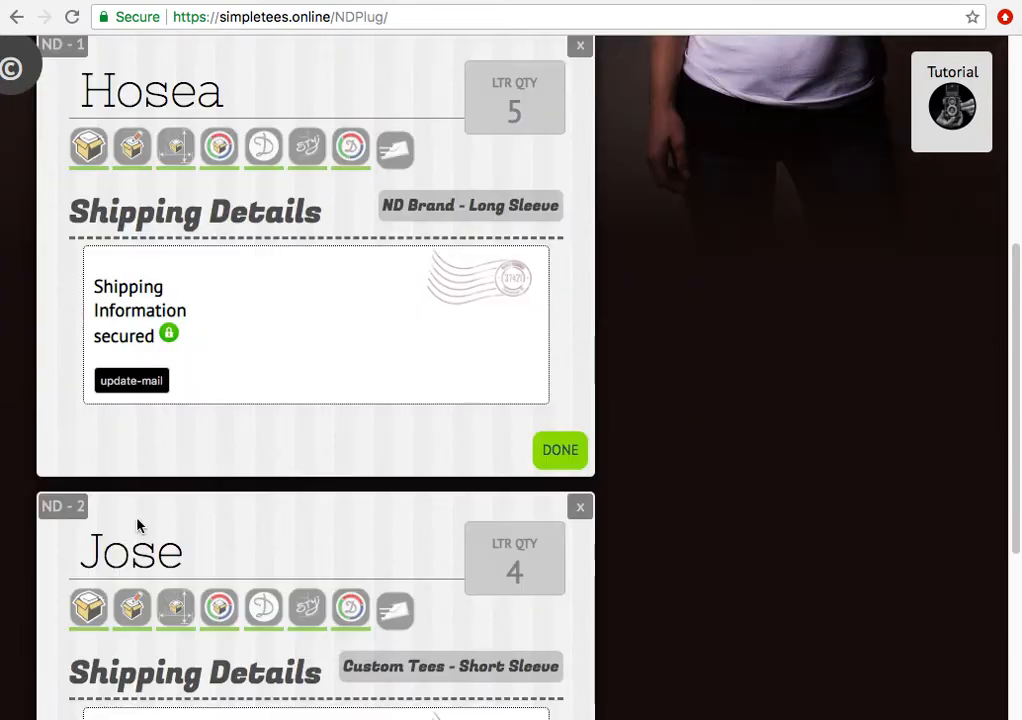
pyautogui.scroll(-4, 215, 350)
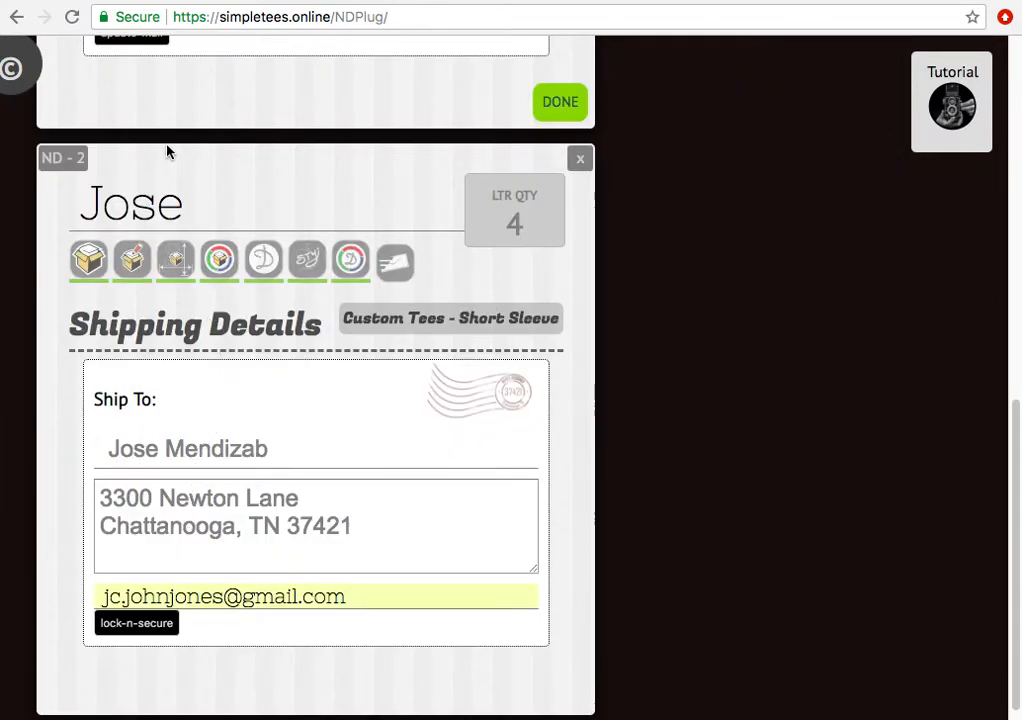
pyautogui.scroll(-1, 262, 133)
pyautogui.scroll(6, 255, 141)
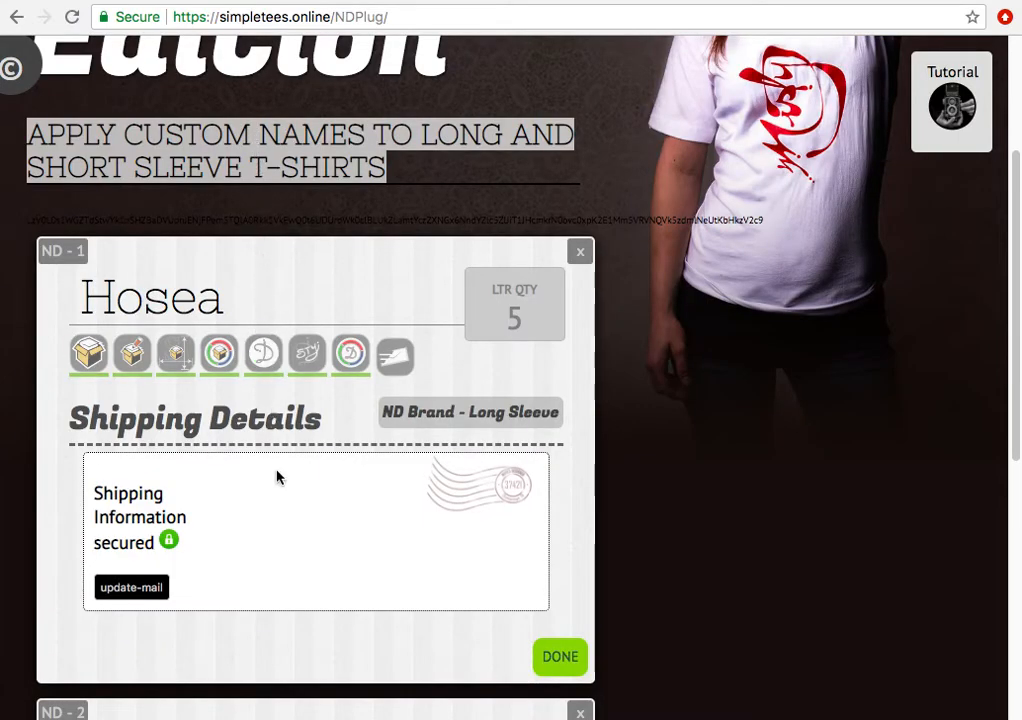
pyautogui.scroll(-6, 278, 468)
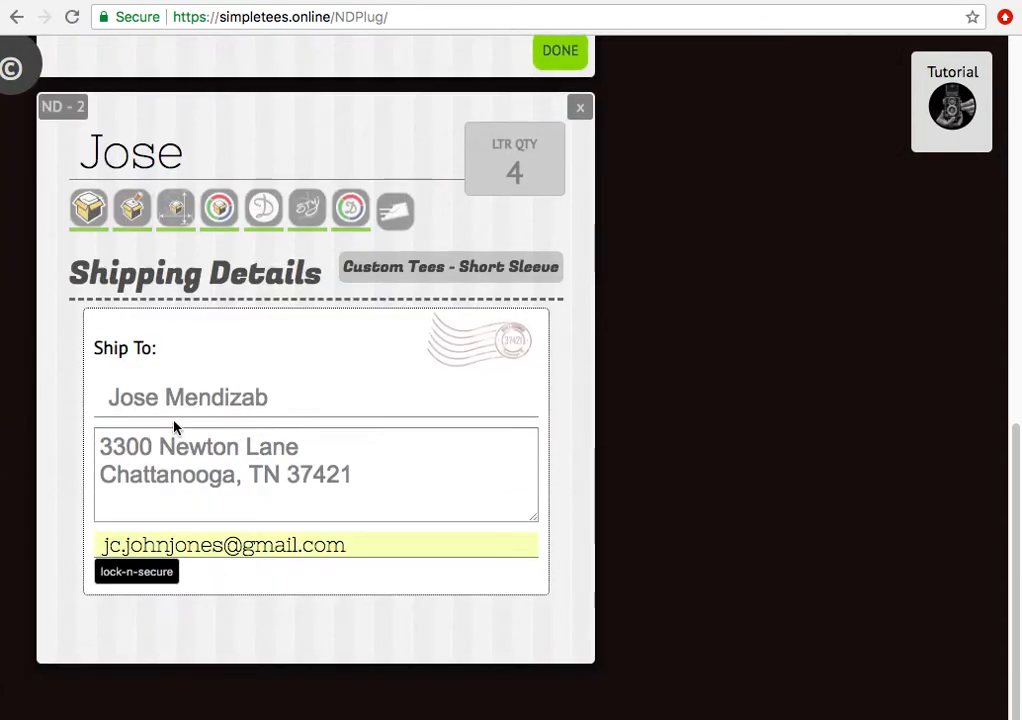
# - Lock the second tee's shipping details and submit the order, showing the $117.00 total
pyautogui.click(130, 568)
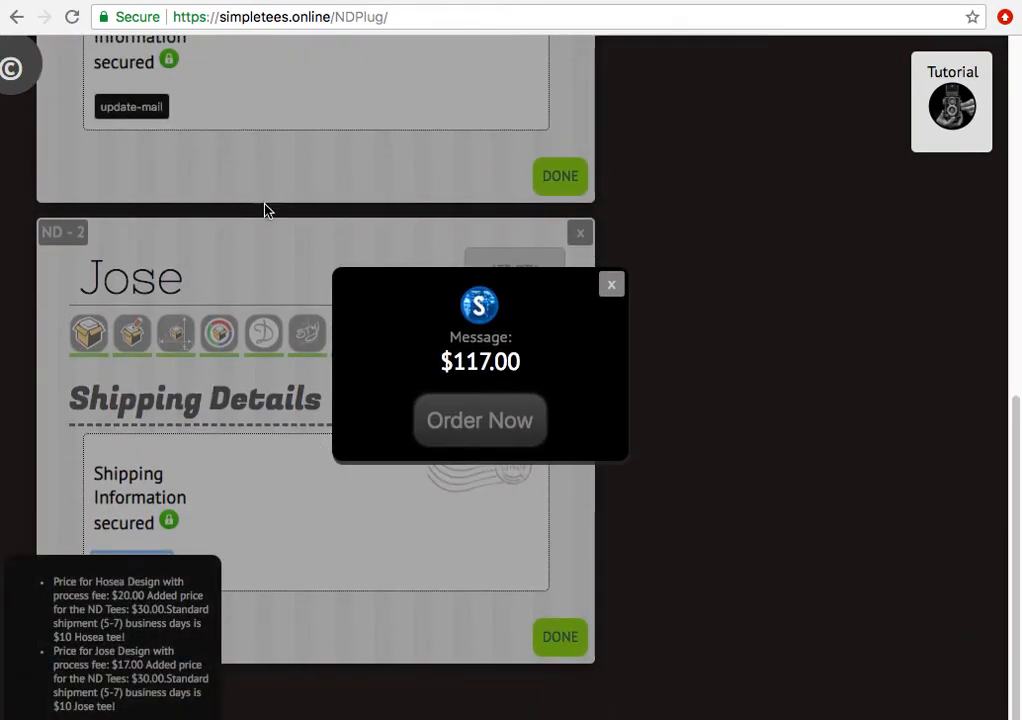
pyautogui.scroll(6, 267, 260)
pyautogui.scroll(-6, 255, 535)
pyautogui.moveTo(442, 360); pyautogui.dragTo(525, 365)
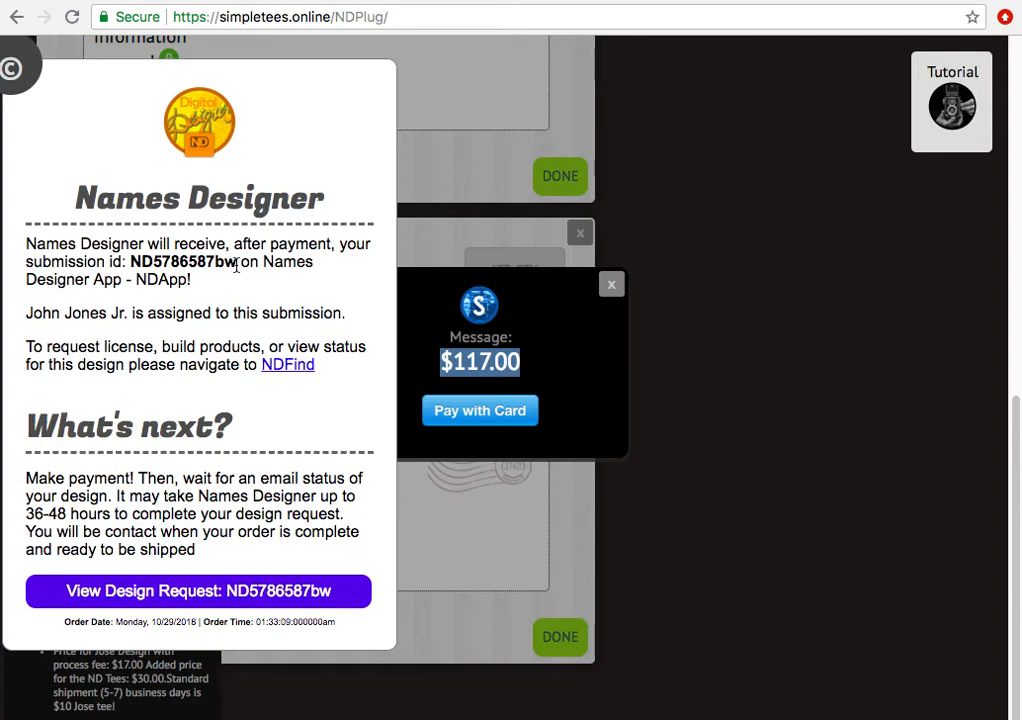
# - Dismiss the submission summary, leaving the $117.00 card payment prompt showing
pyautogui.click(222, 264)
pyautogui.moveTo(222, 264); pyautogui.dragTo(142, 261)
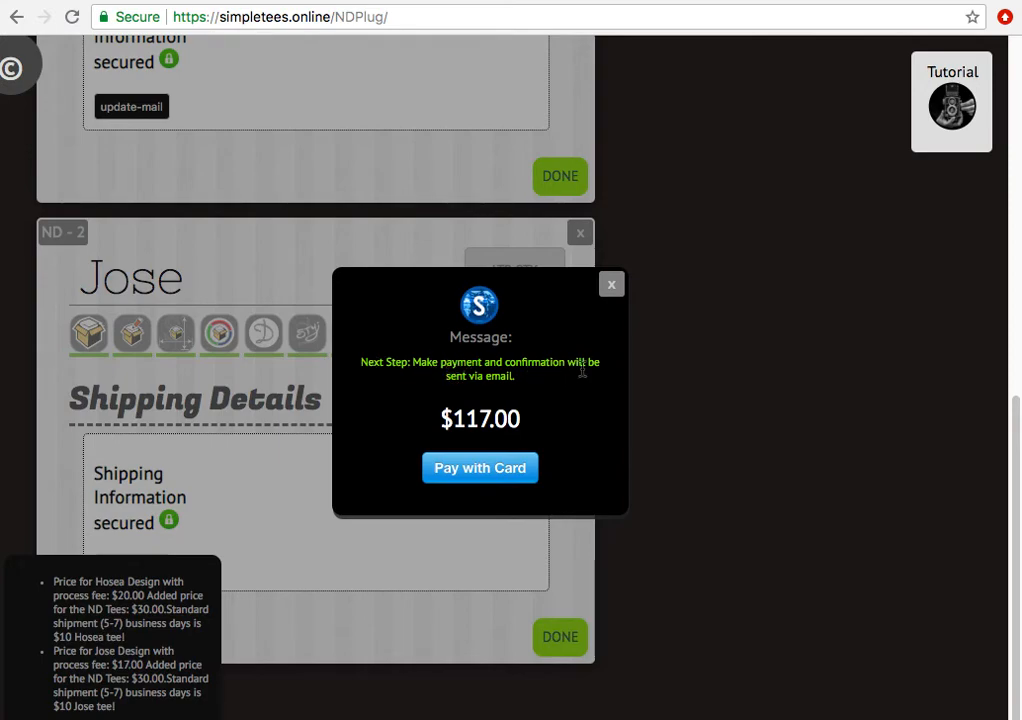
# - In the Stripe card checkout, enter the buyer's e-mail and the card number
pyautogui.click(481, 470)
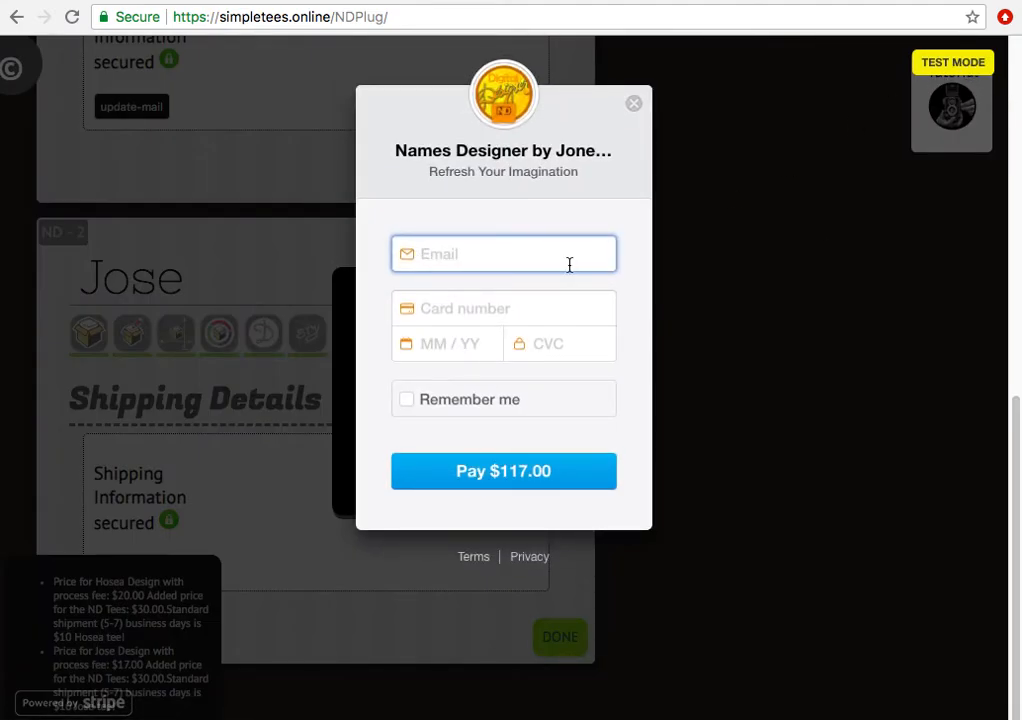
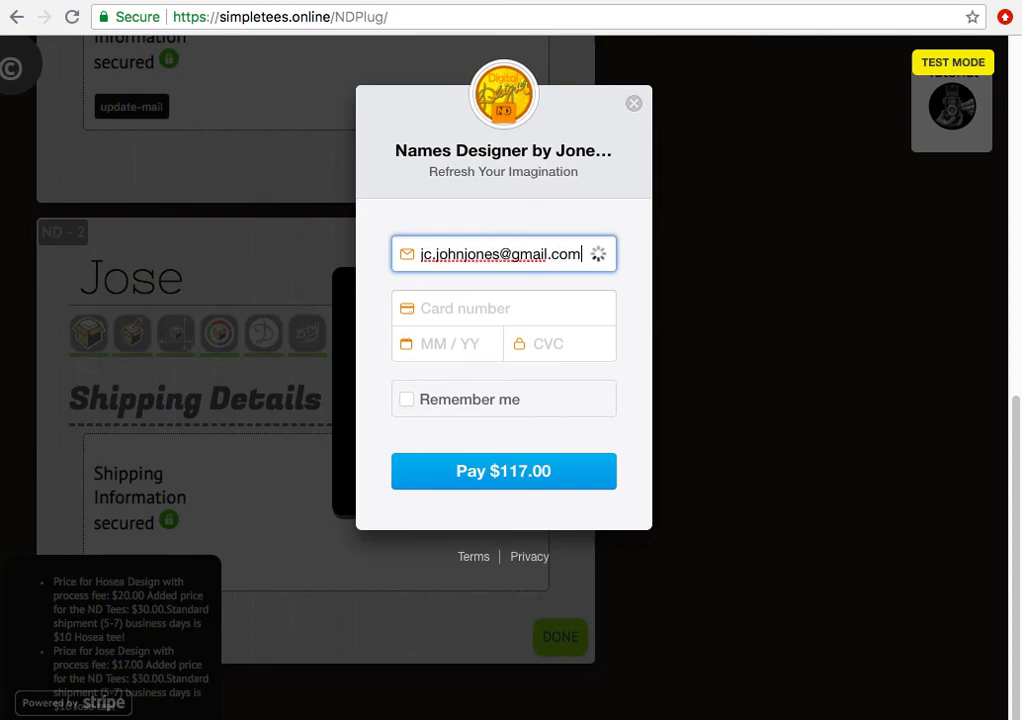
pyautogui.click(550, 312)
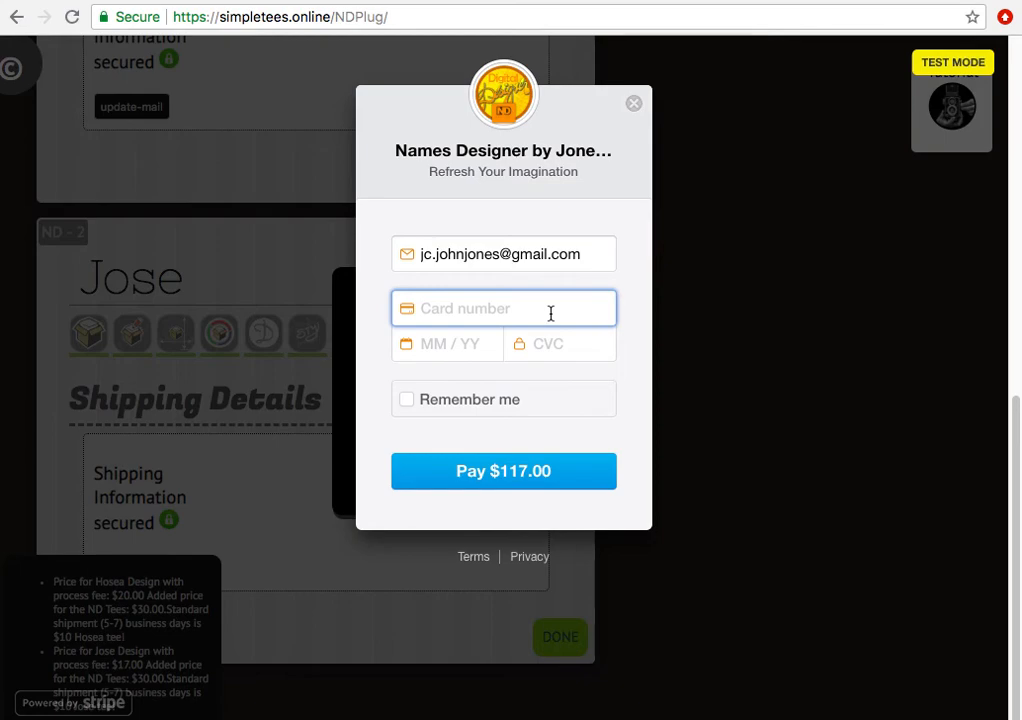
pyautogui.write('4242 ')
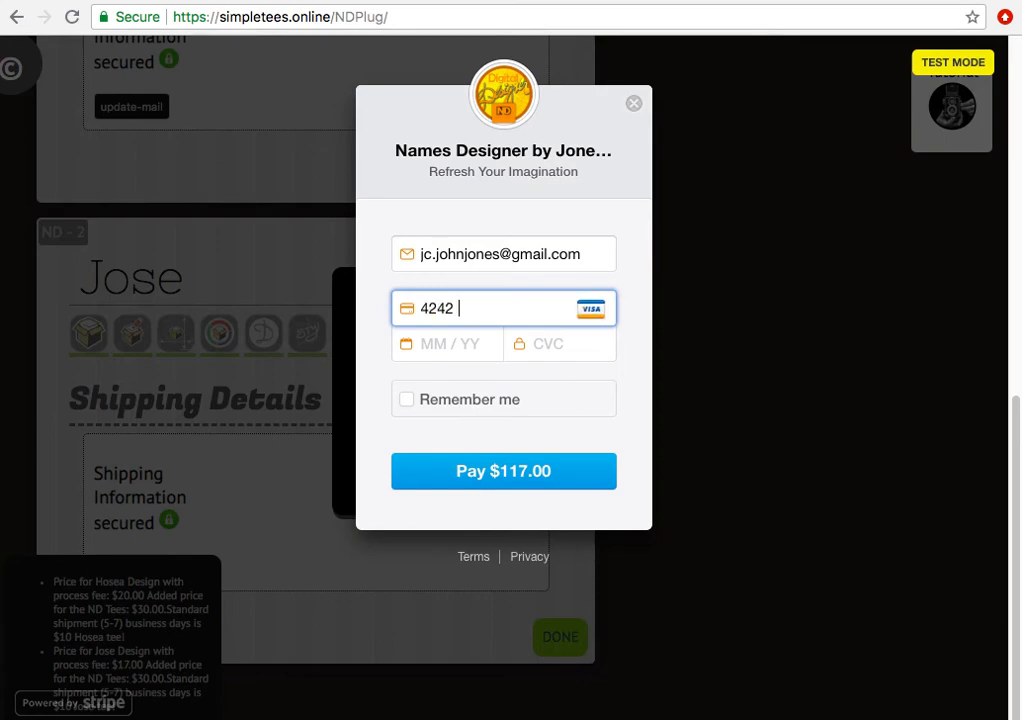
pyautogui.write('4242 4242 4')
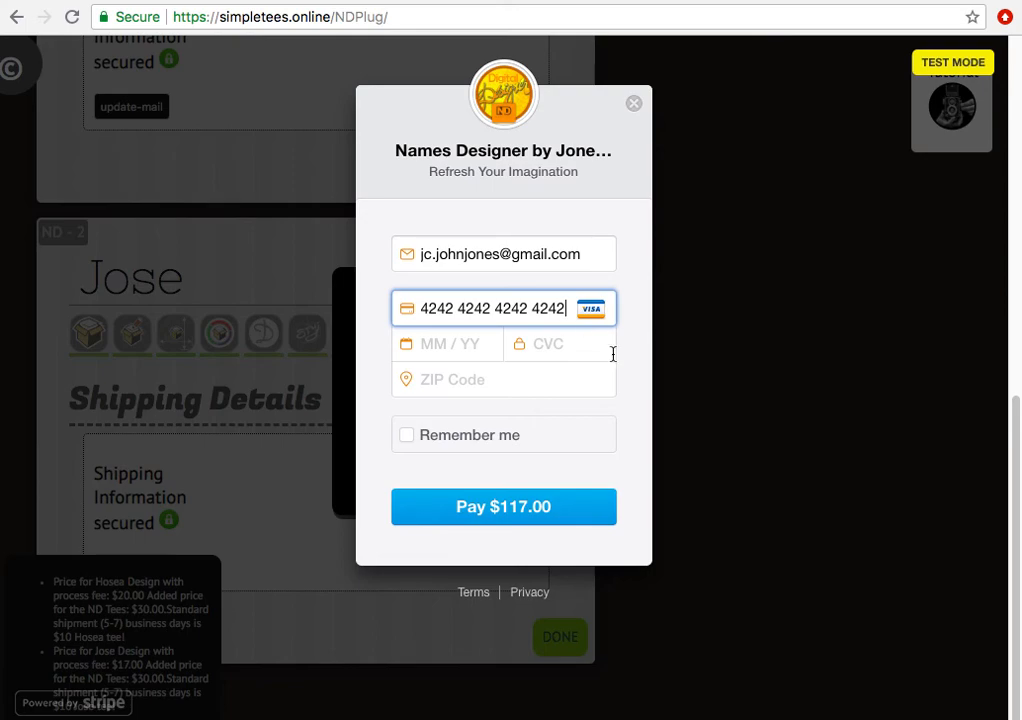
# - Enter the card expiry, CVC and billing ZIP code, then pay $117.00
pyautogui.click(494, 355)
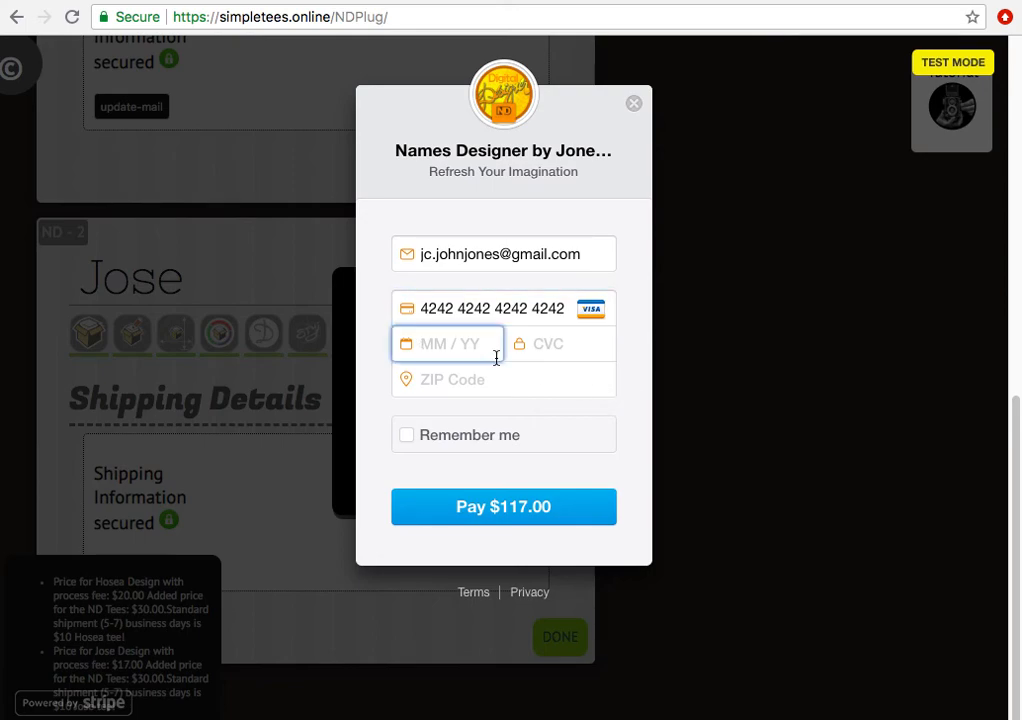
pyautogui.write('1019')
pyautogui.click(560, 343)
pyautogui.write('435')
pyautogui.click(503, 380)
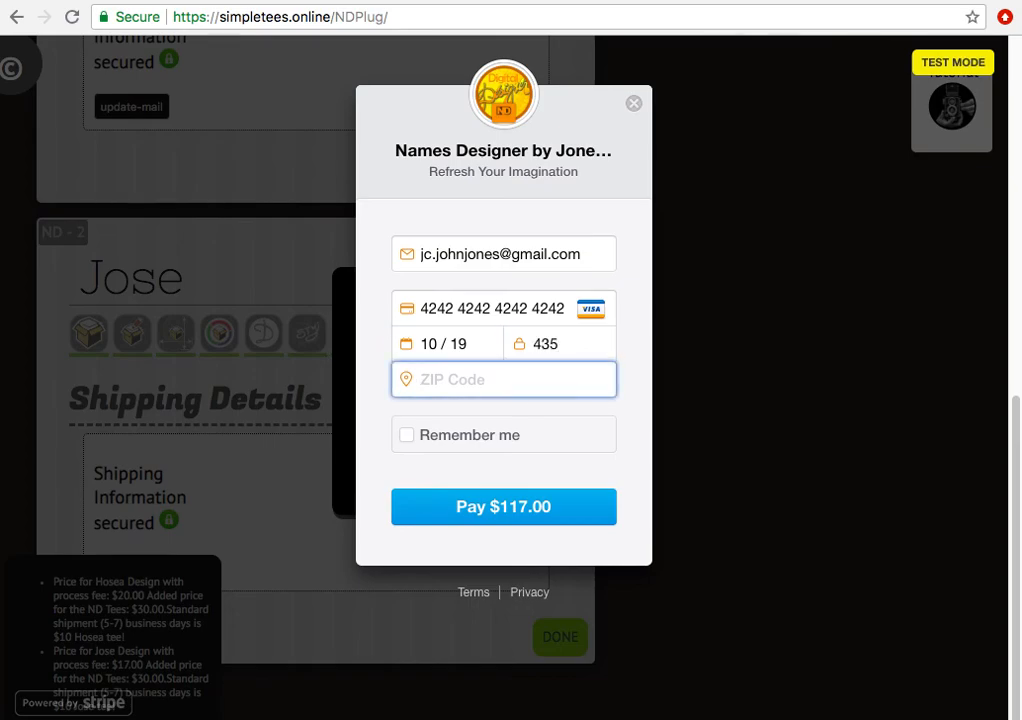
pyautogui.write('37315')
pyautogui.click(566, 510)
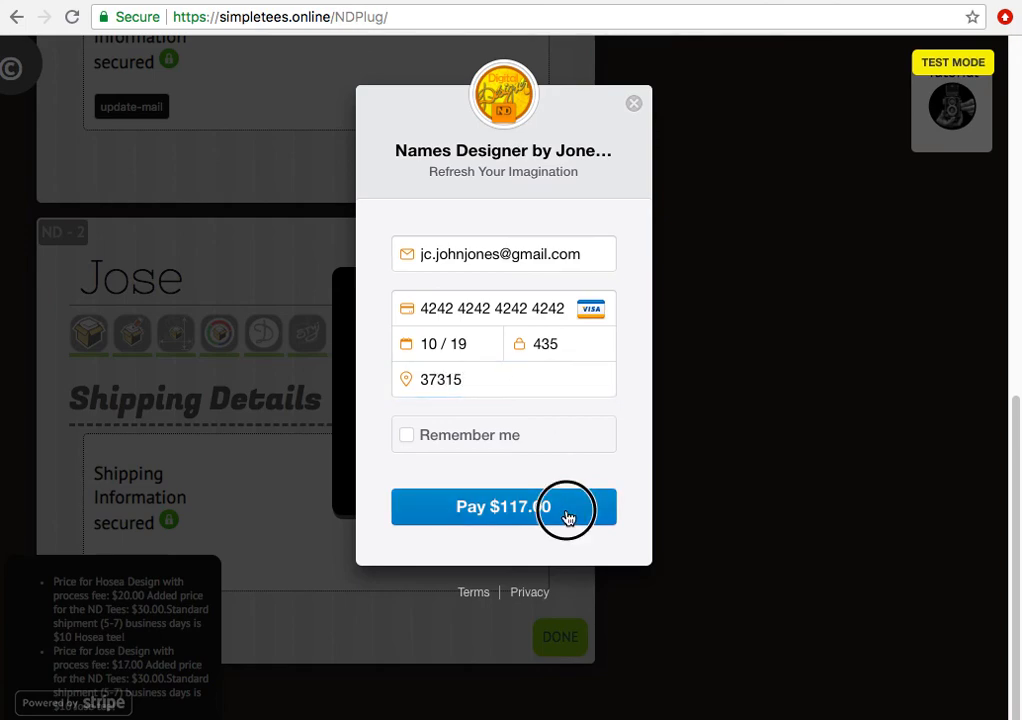